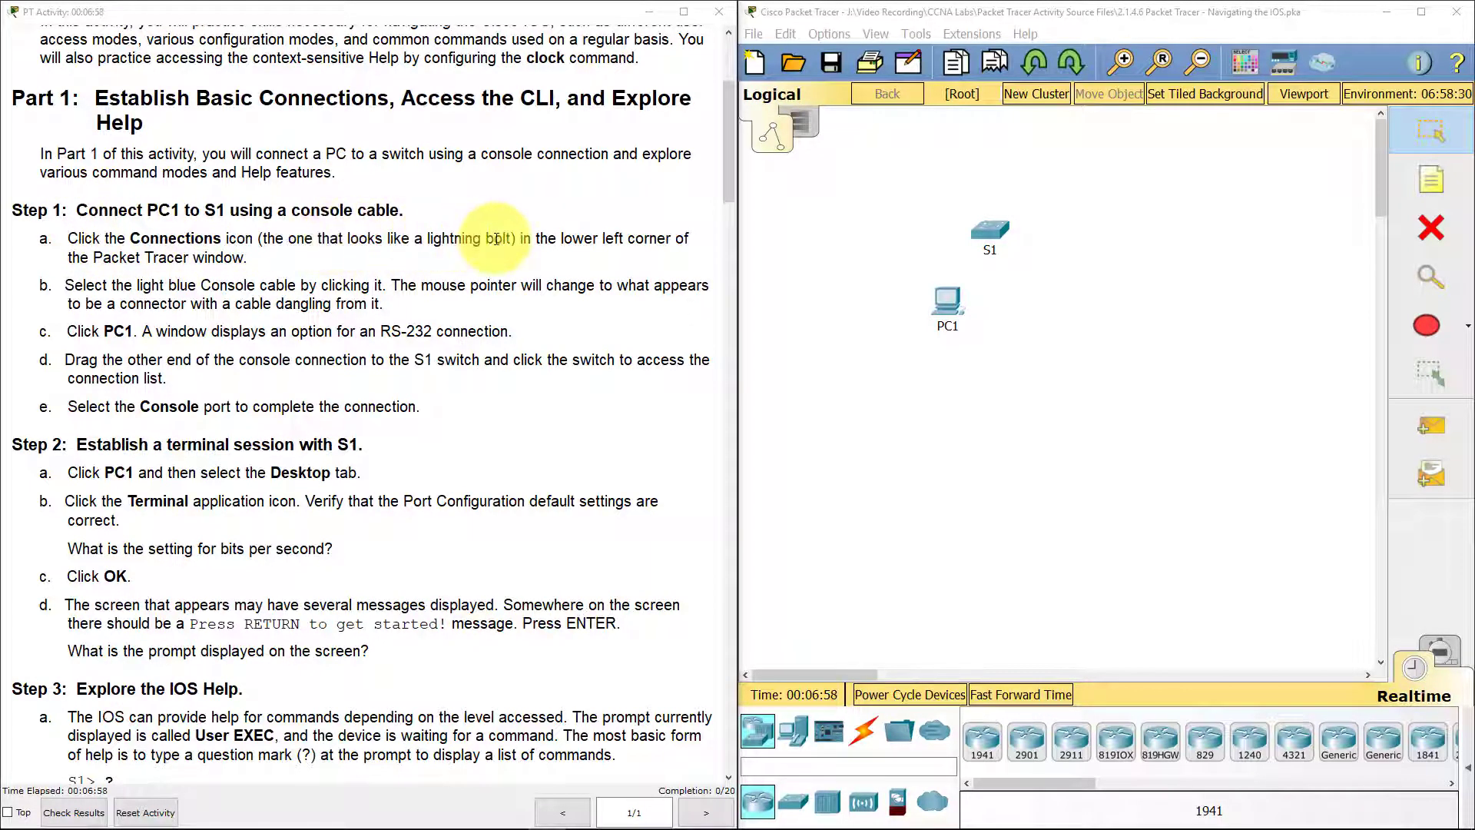
Connect PC1's RS 232 port to the Console port of switch S1 with a console cable.
click(867, 741)
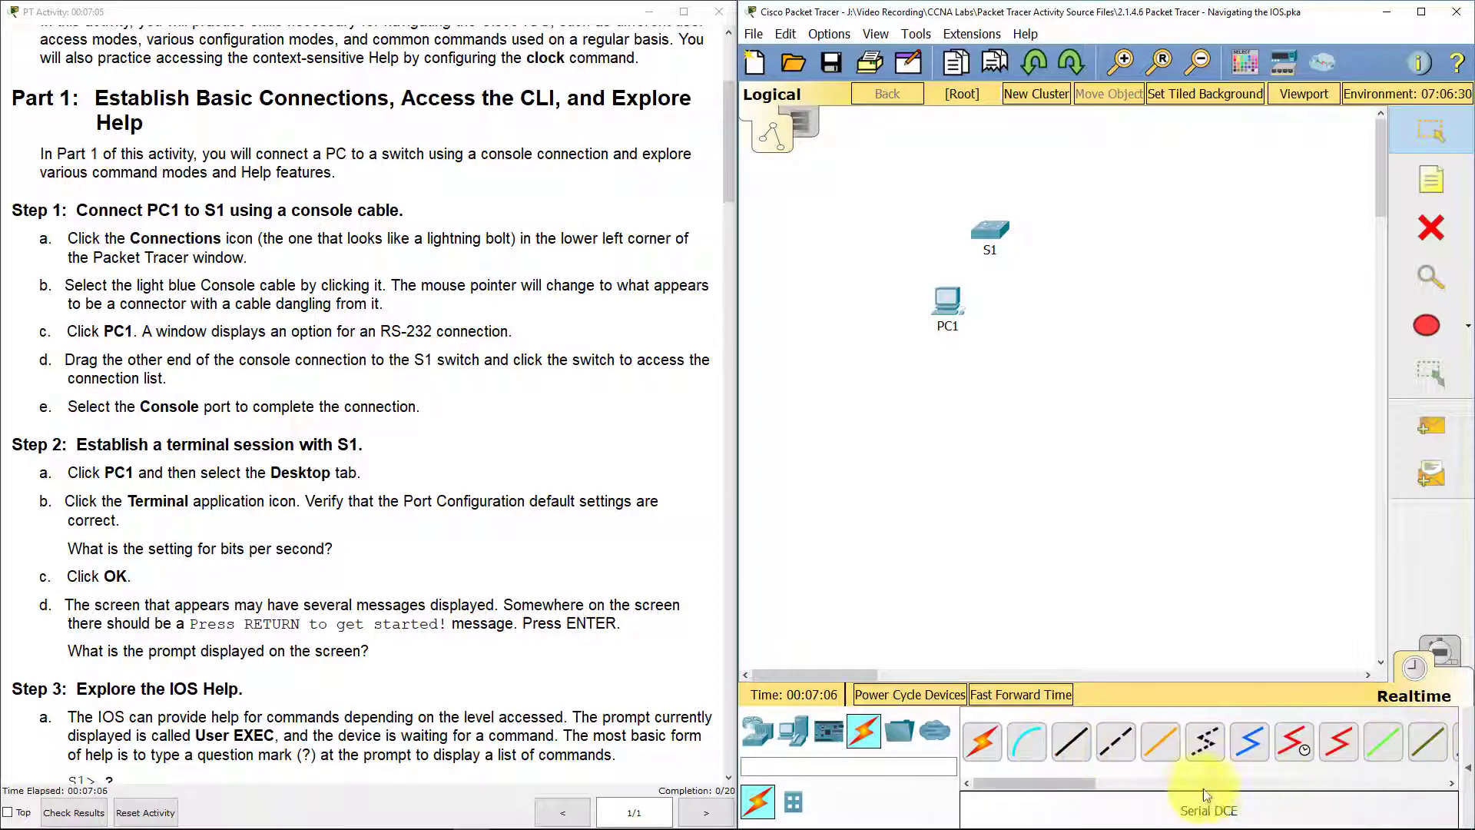
mouse_move(1090, 785)
mouse_down()
mouse_move(1164, 782)
mouse_move(1086, 782)
mouse_up()
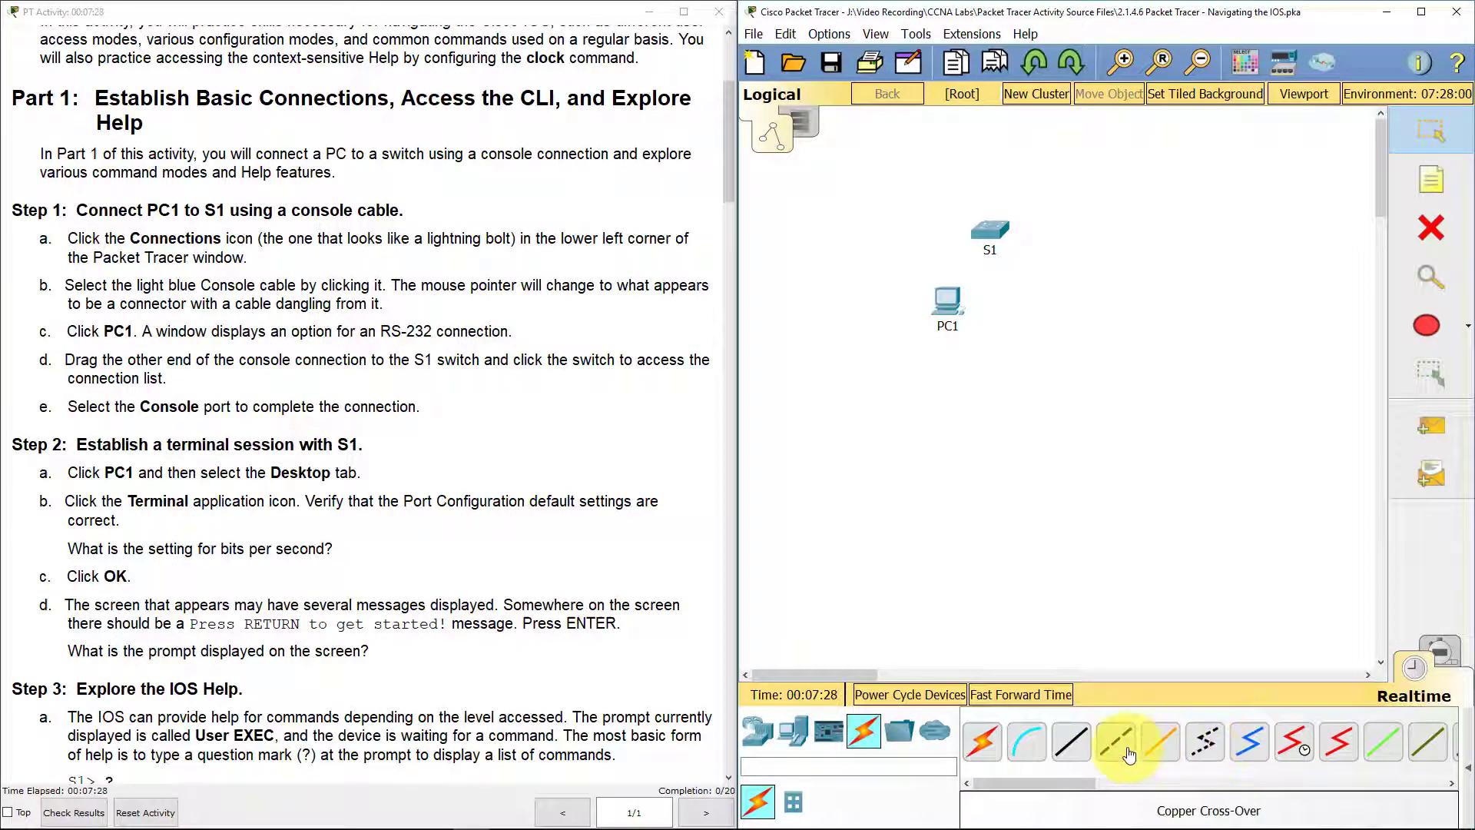
click(1032, 747)
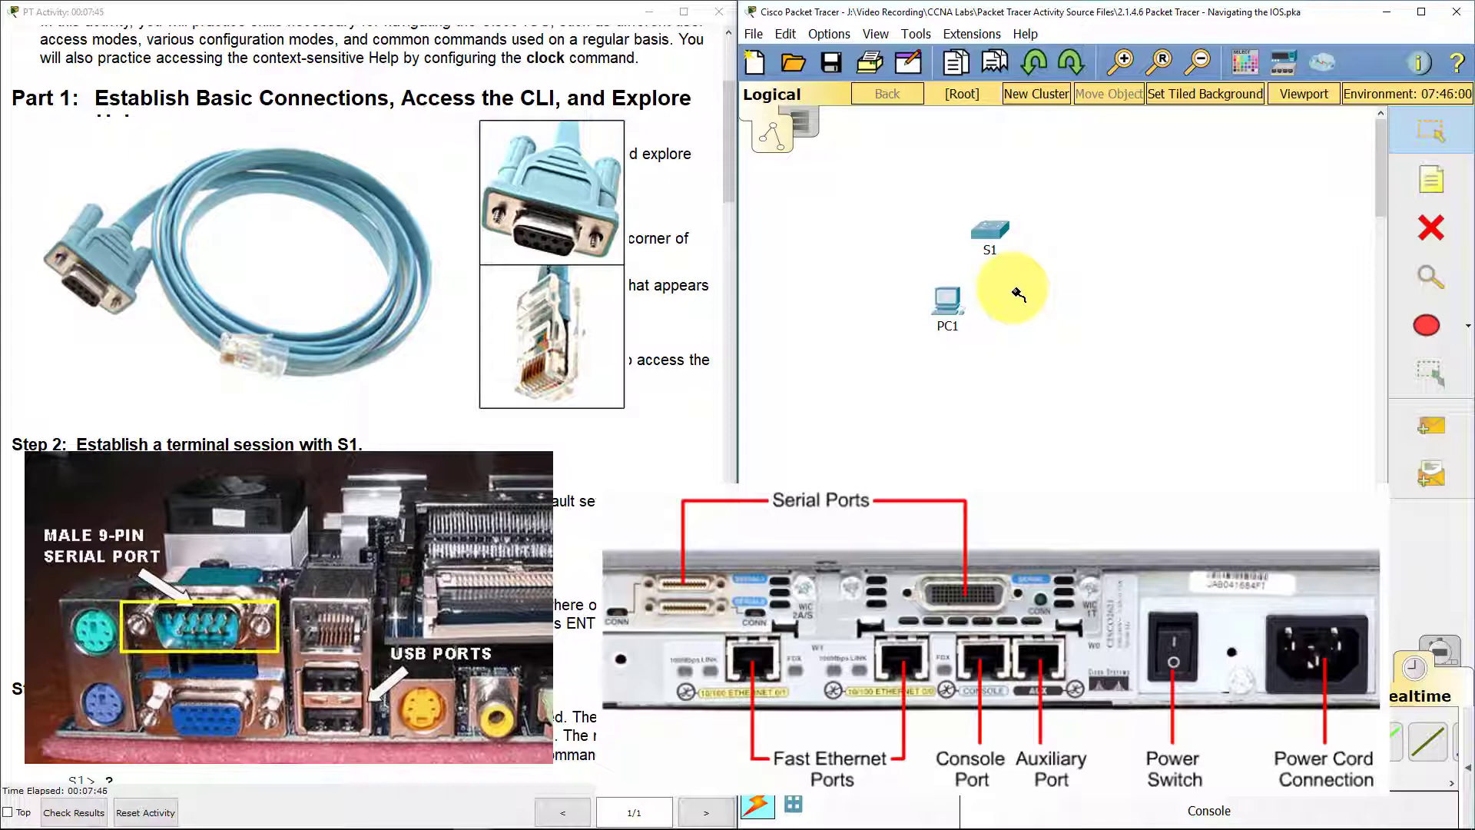
click(951, 306)
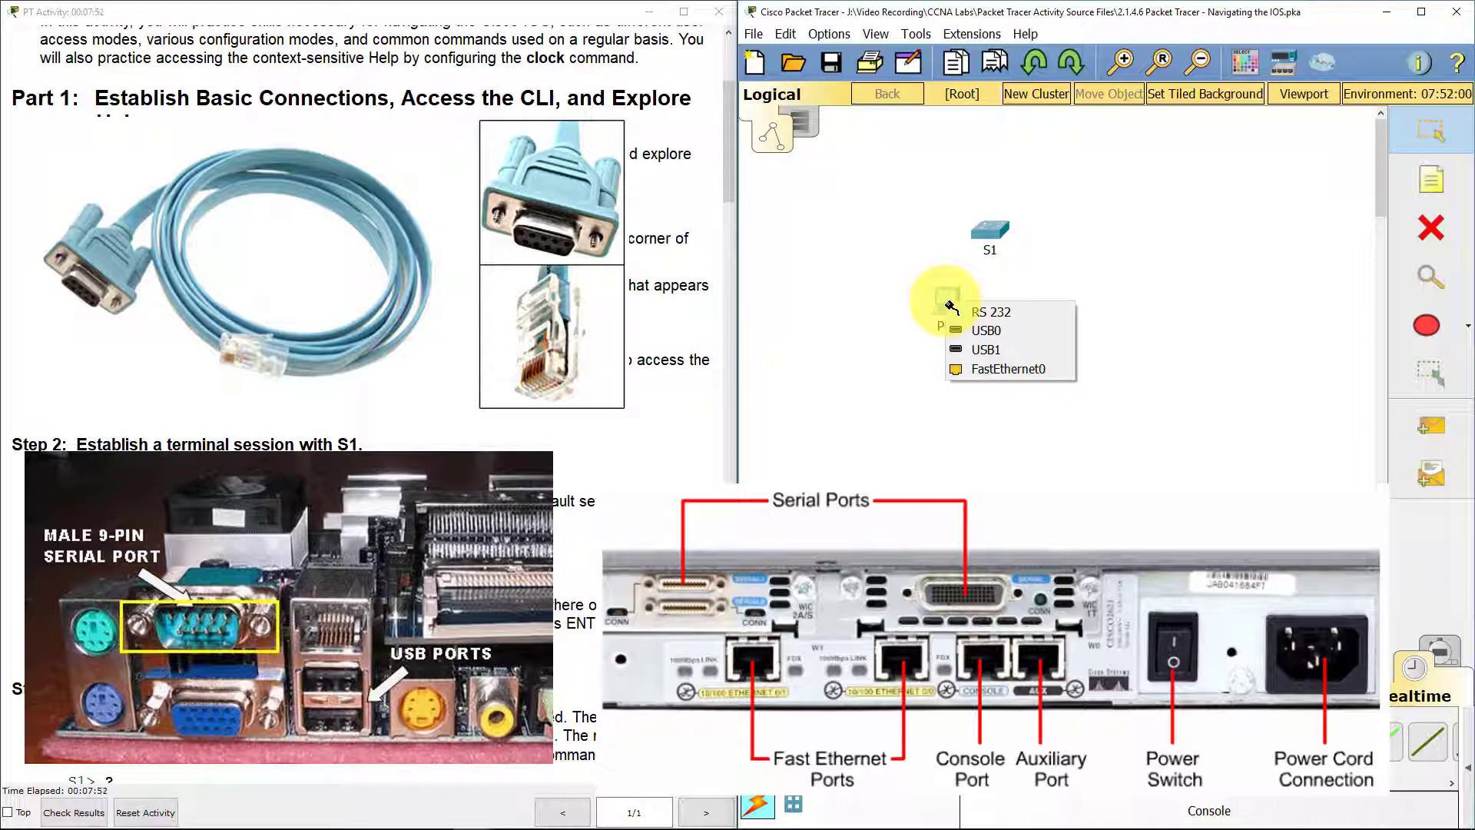
click(1002, 311)
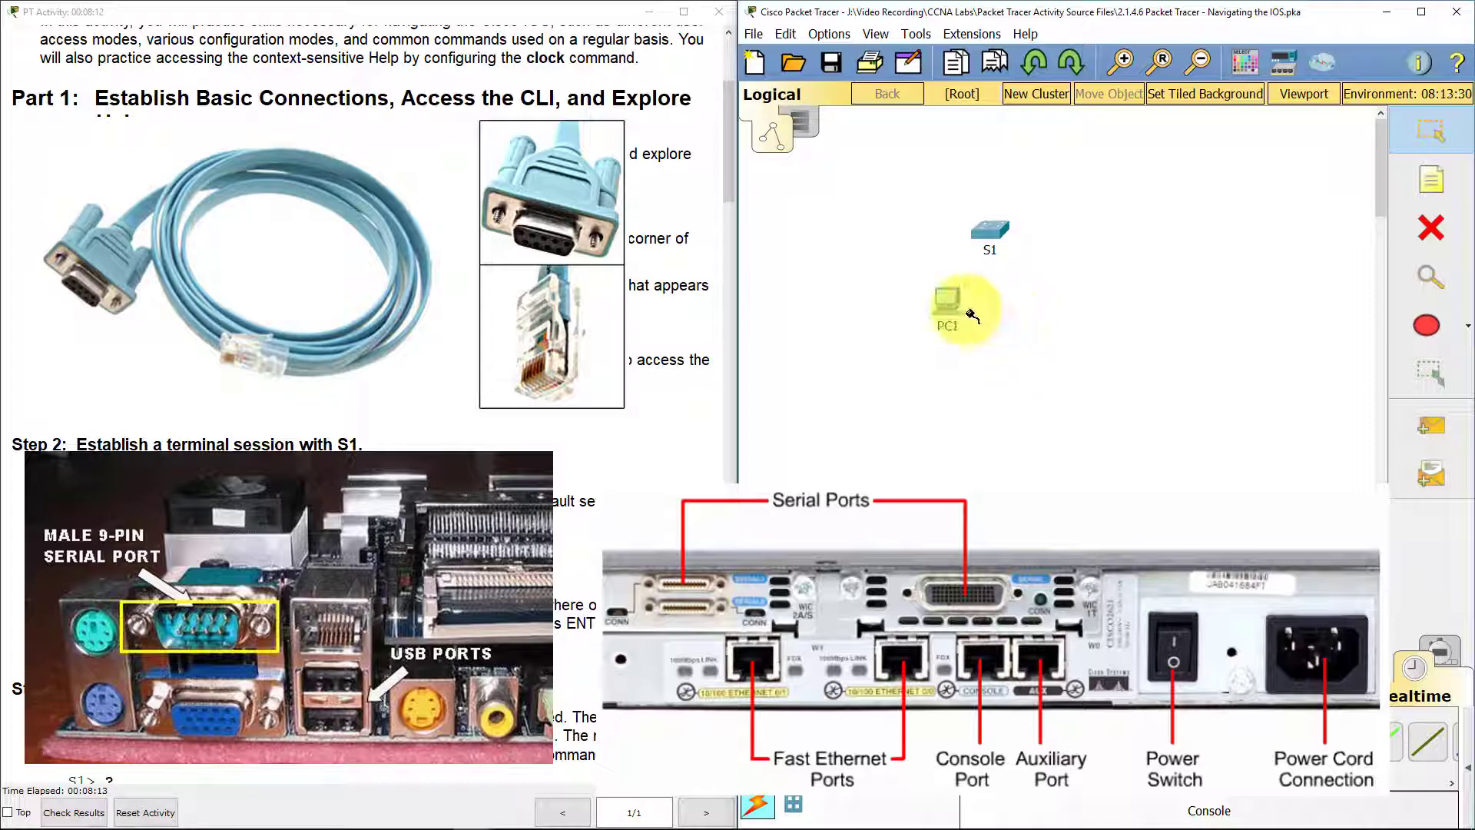
click(982, 232)
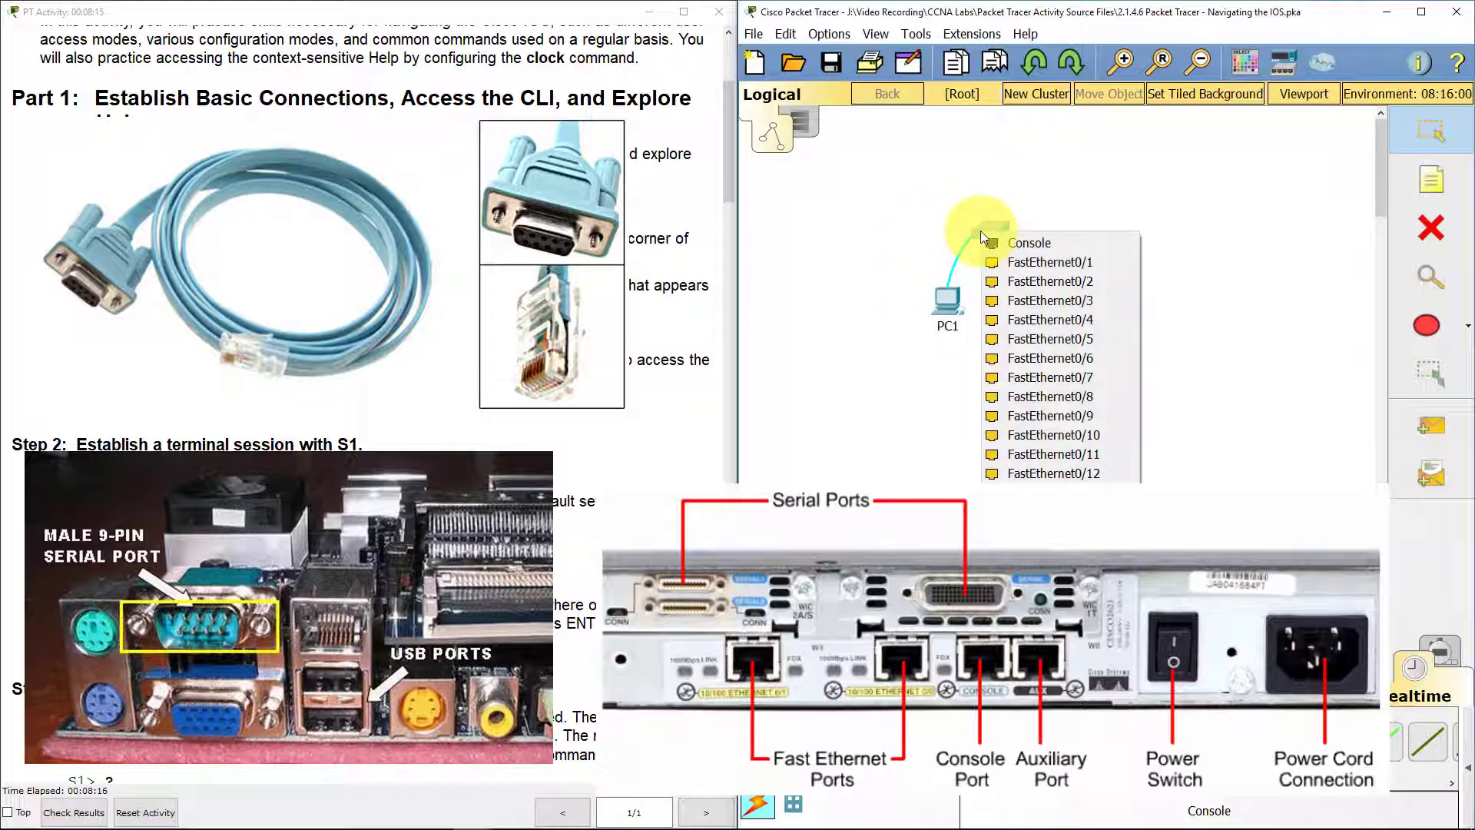
click(1030, 243)
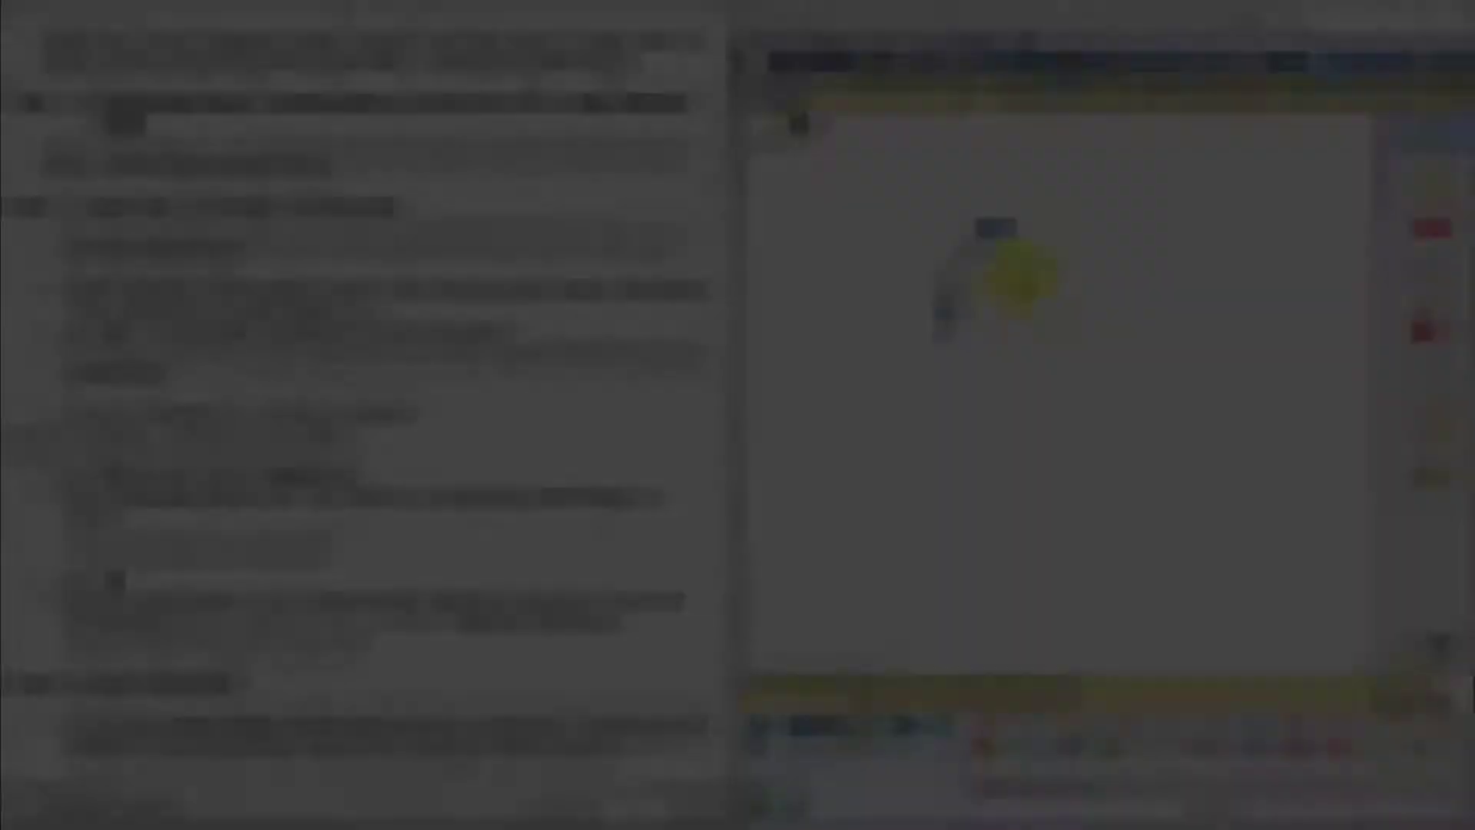
Open PC1's Terminal application, accept the default port configuration, and start the console session with S1.
scroll(558, 401, down, 1)
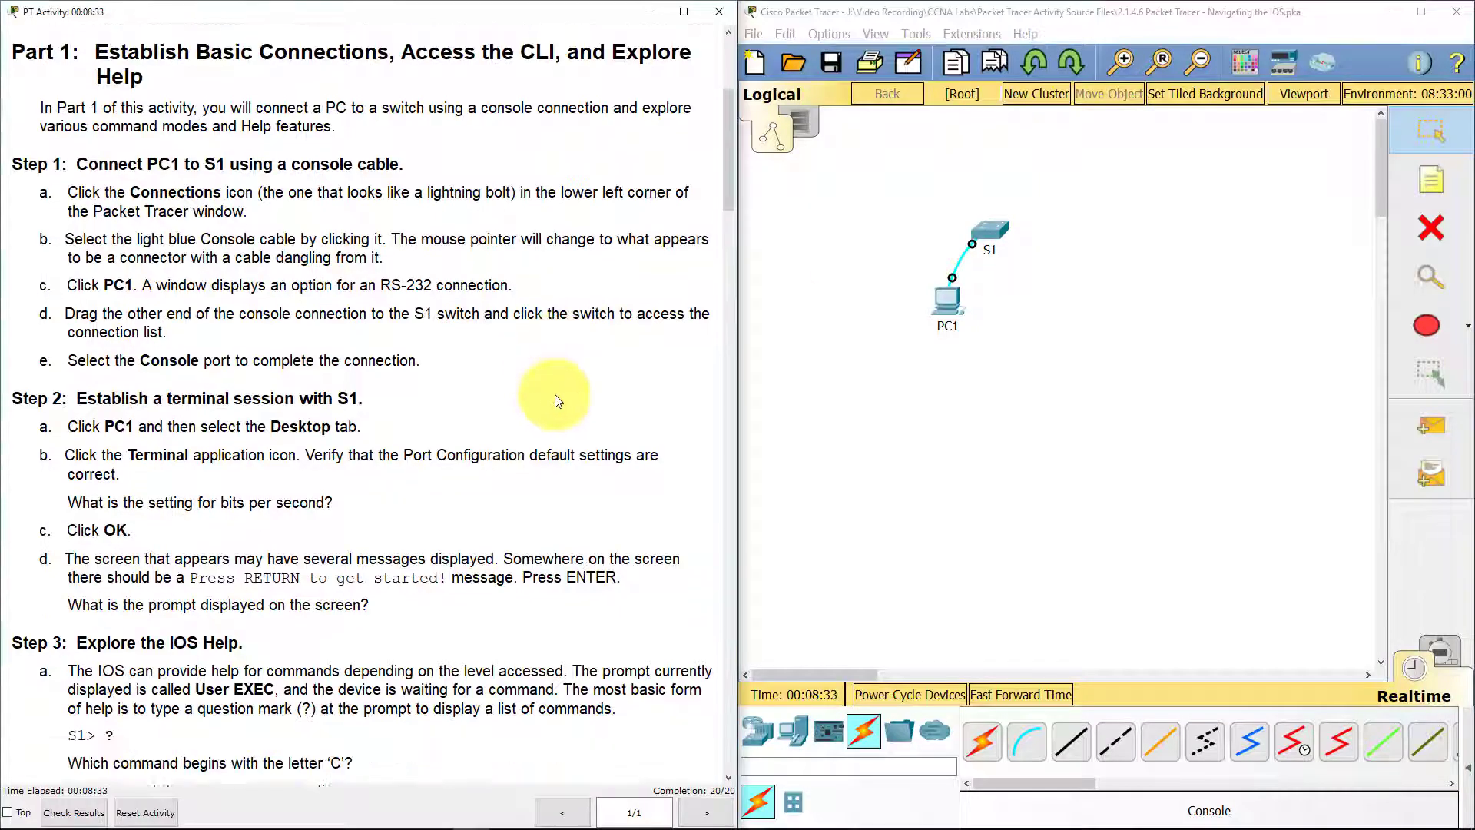
scroll(557, 395, down, 3)
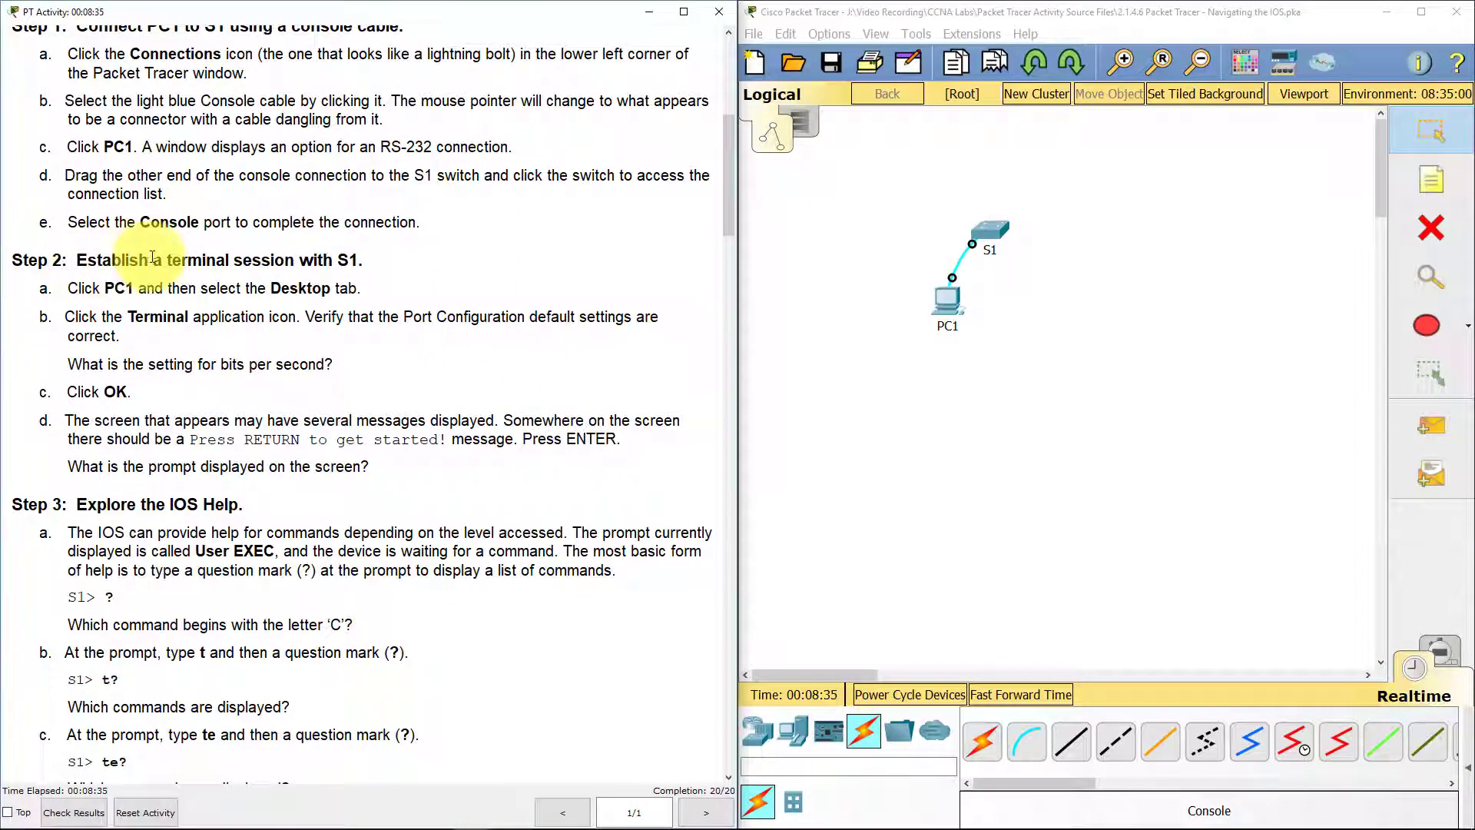
scroll(446, 277, down, 1)
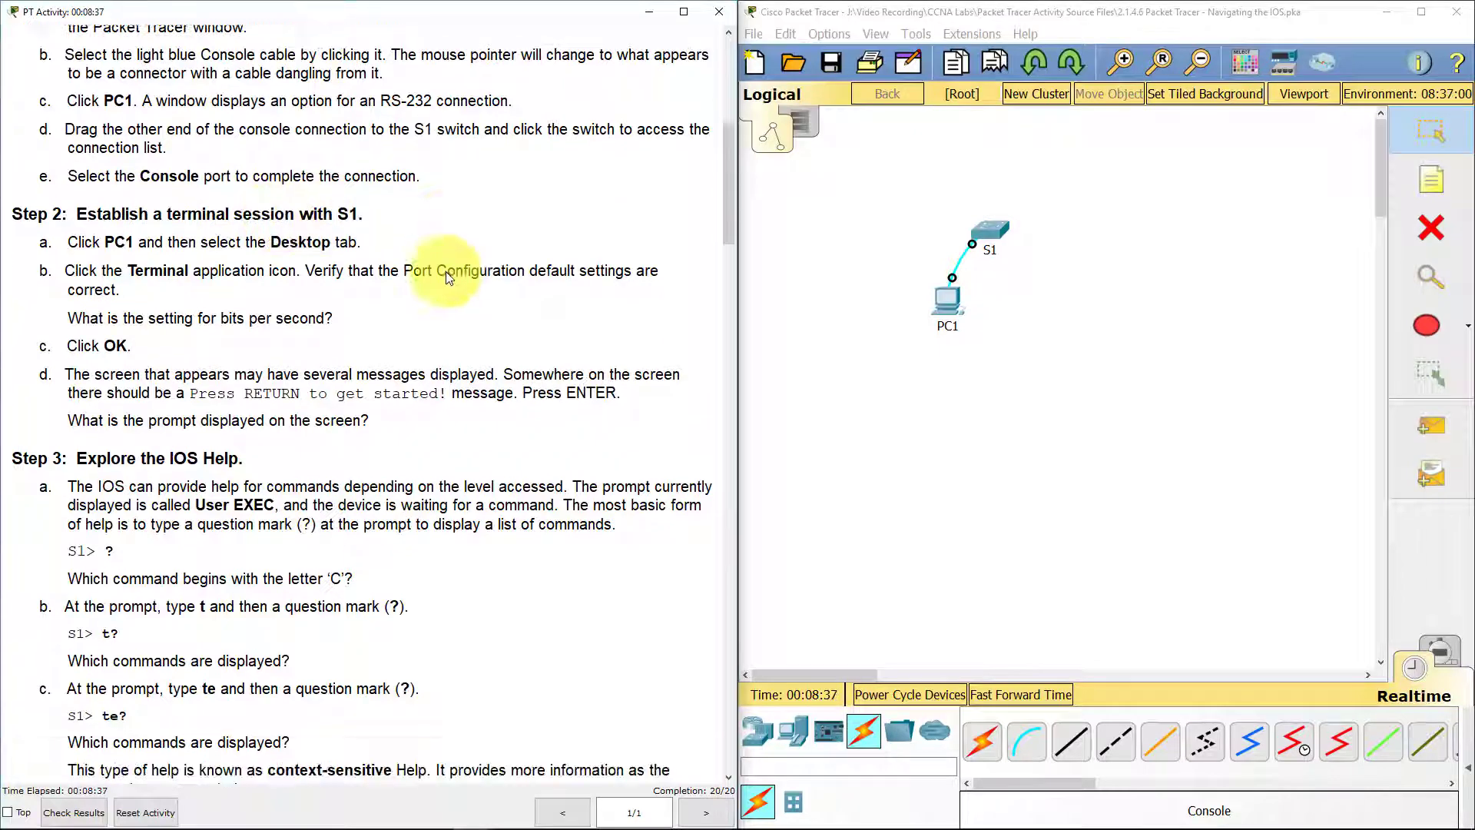
click(960, 301)
drag(763, 136, 1033, 108)
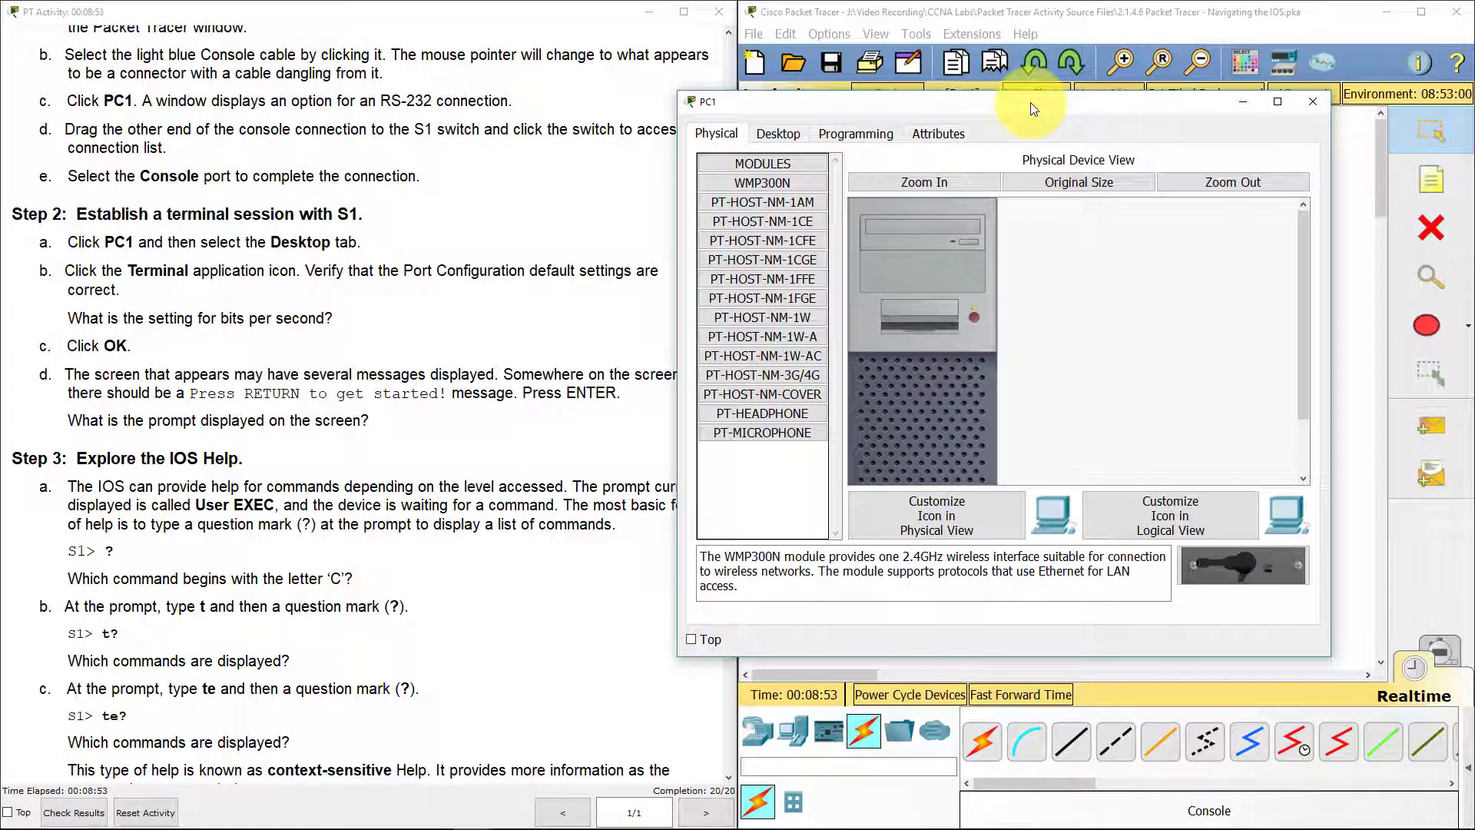
click(778, 133)
click(998, 197)
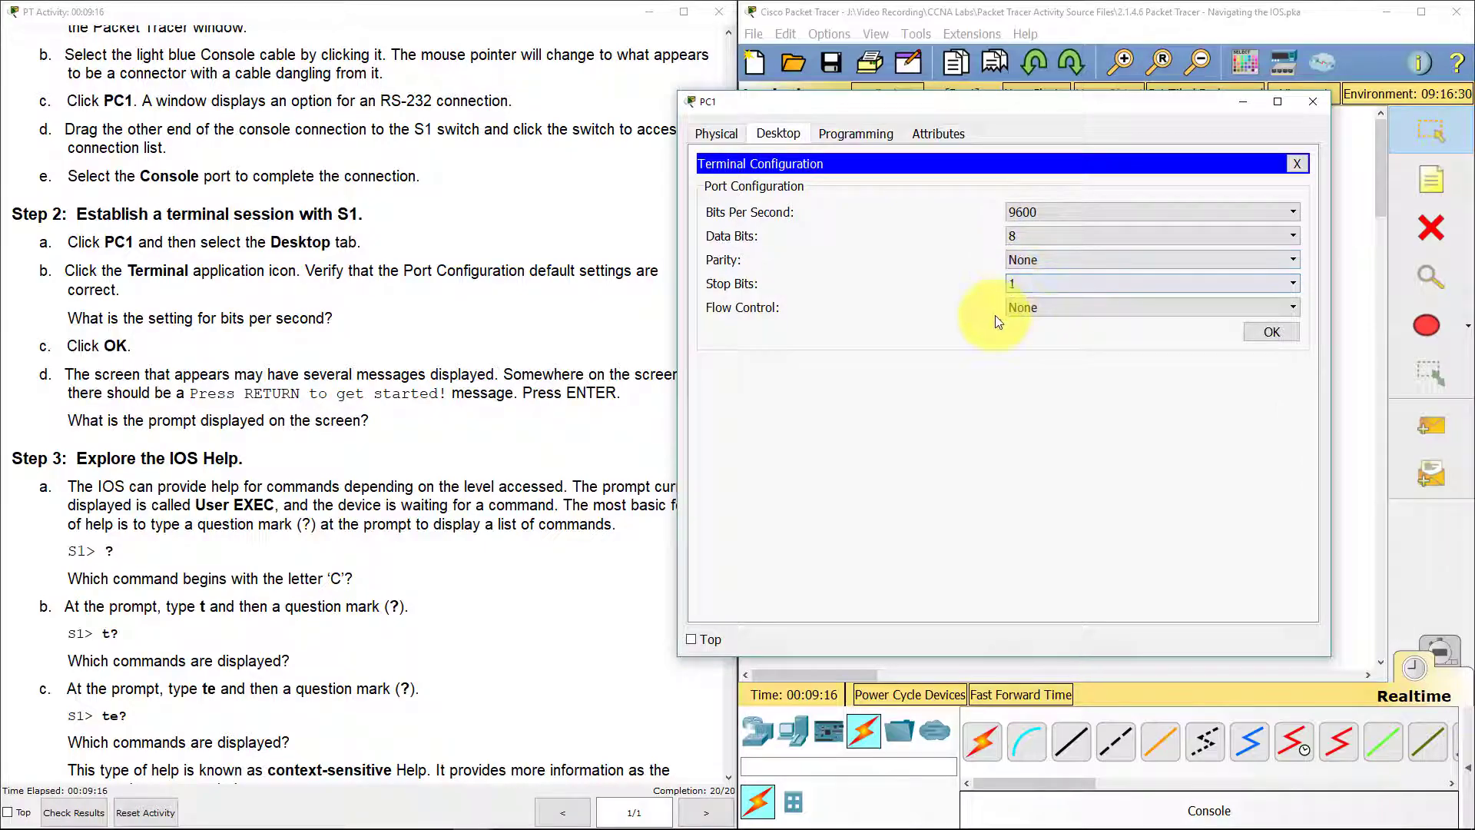
click(1272, 333)
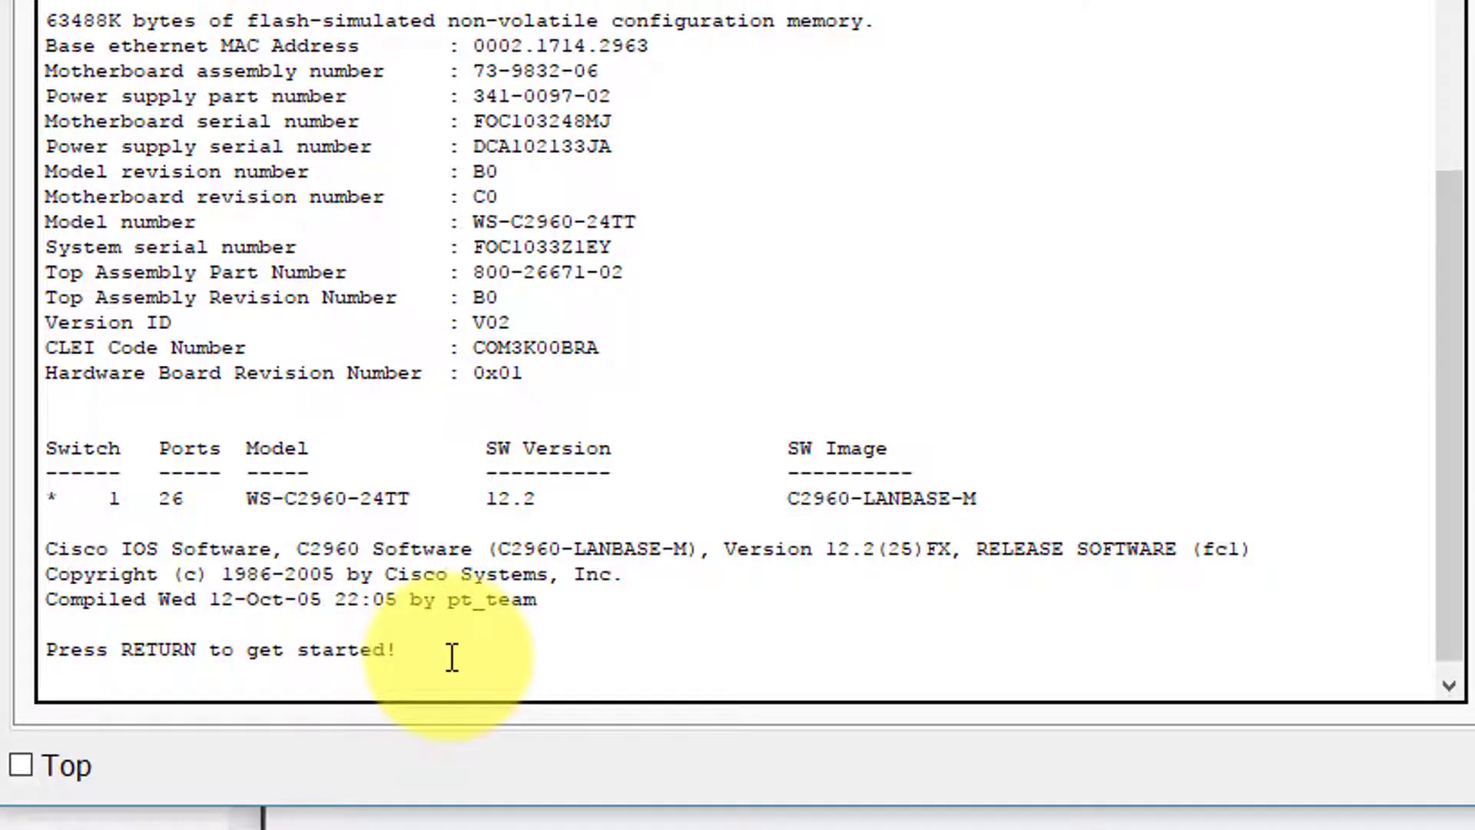
key(Return)
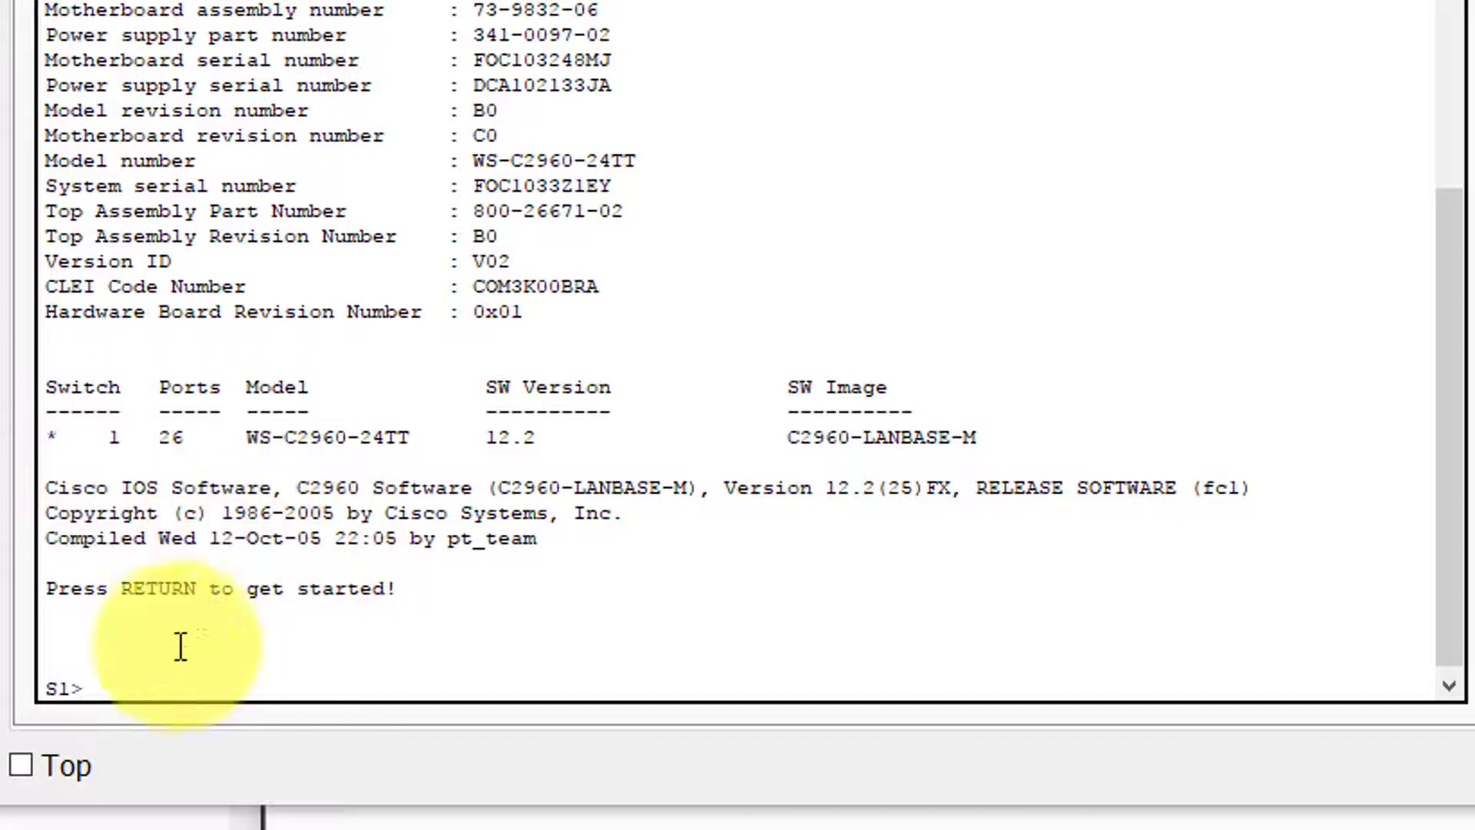
drag(87, 689, 33, 682)
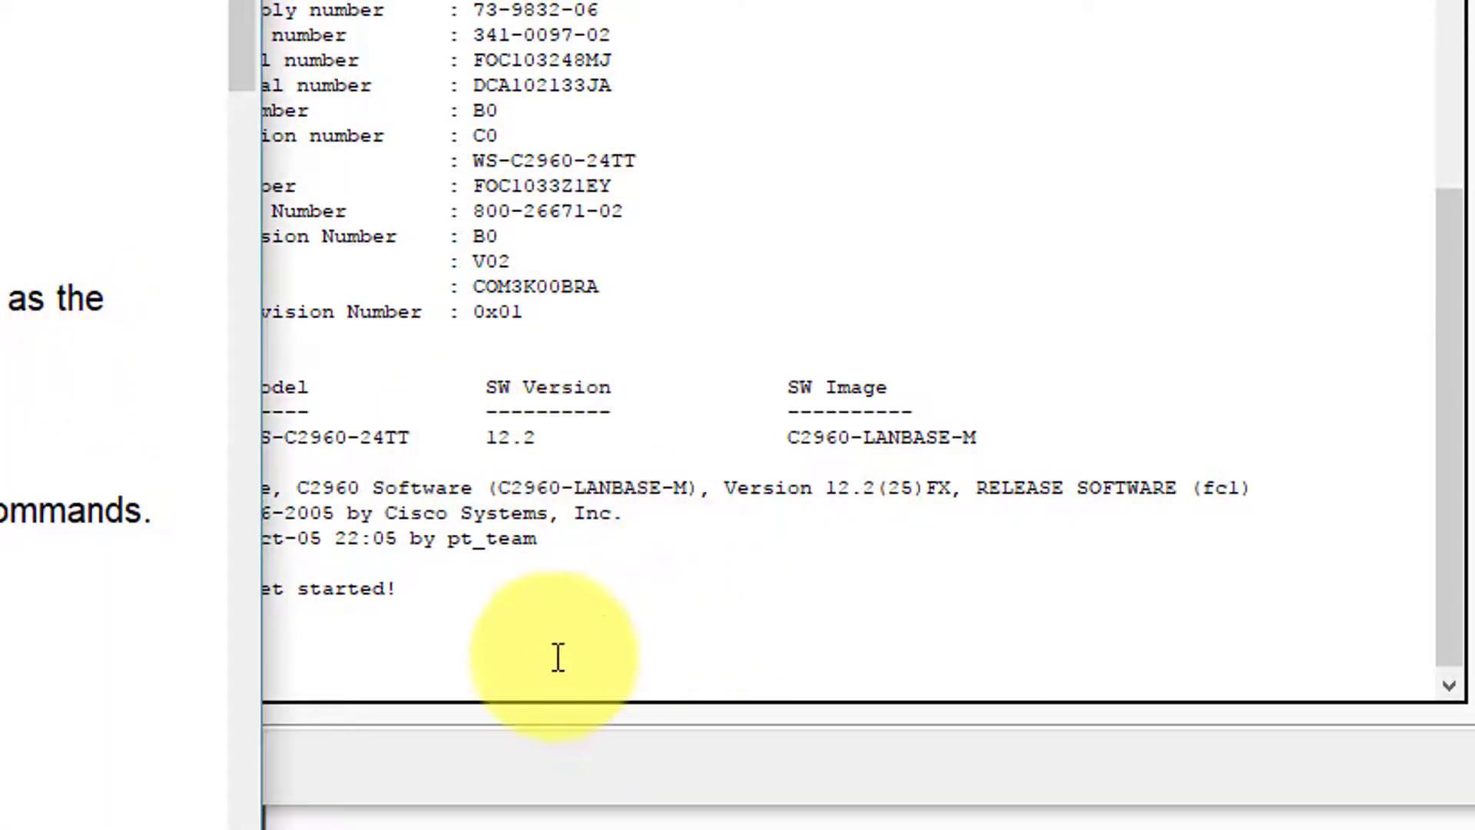
List the user EXEC commands available at the S1 prompt with ? and examine the entry starting with C.
click(567, 659)
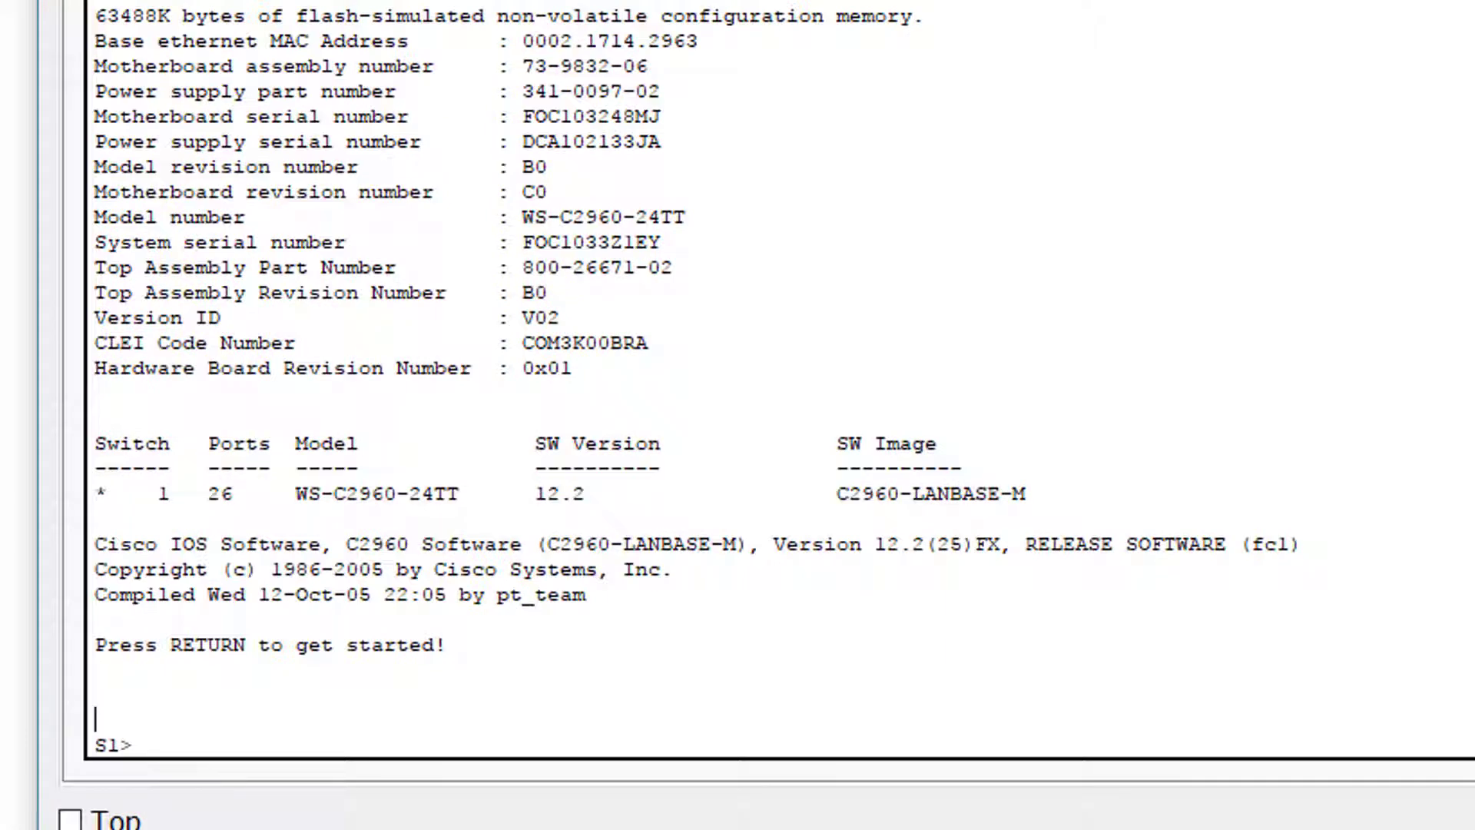
key(Return)
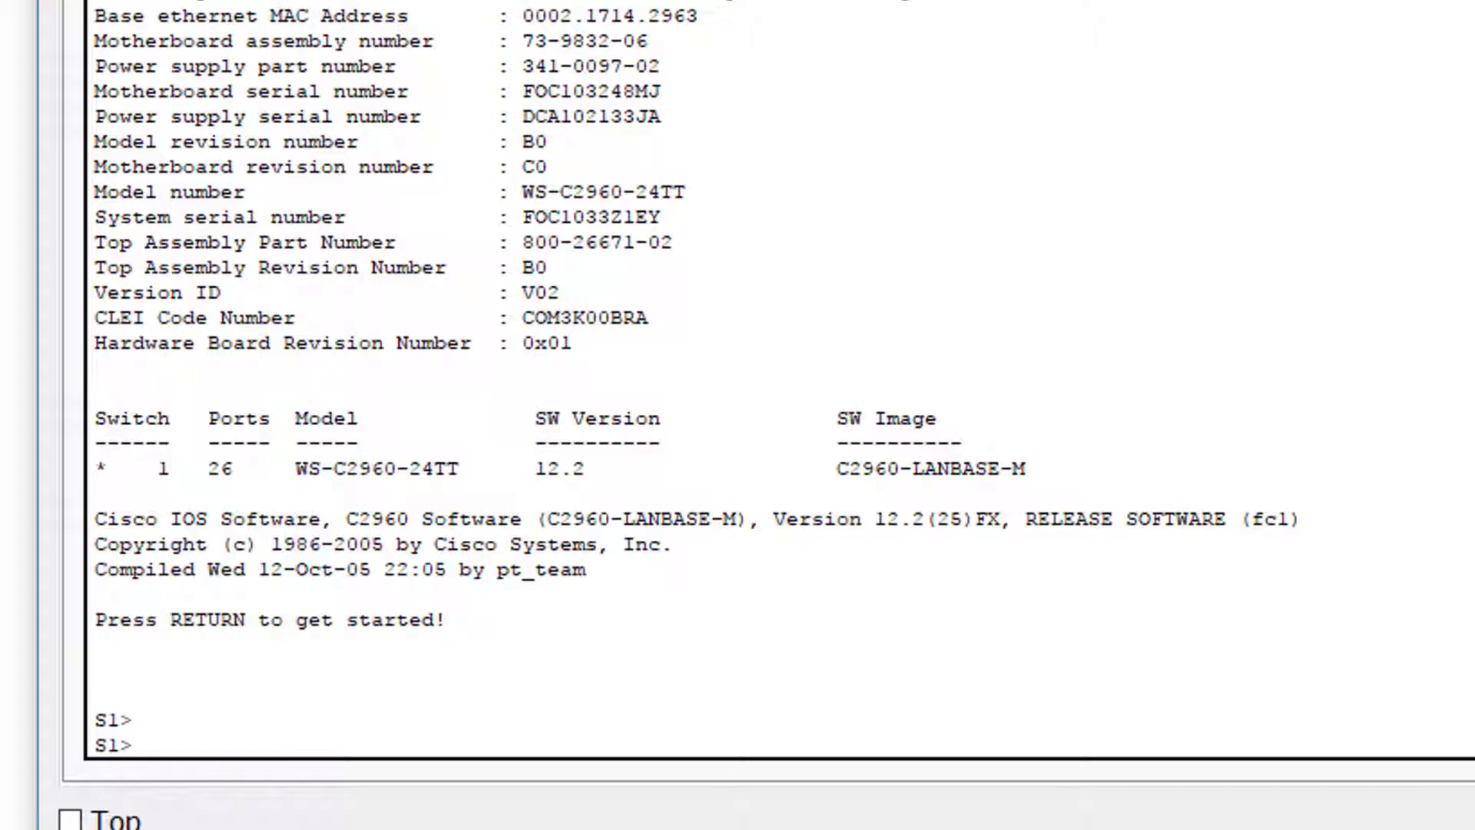
text(?)
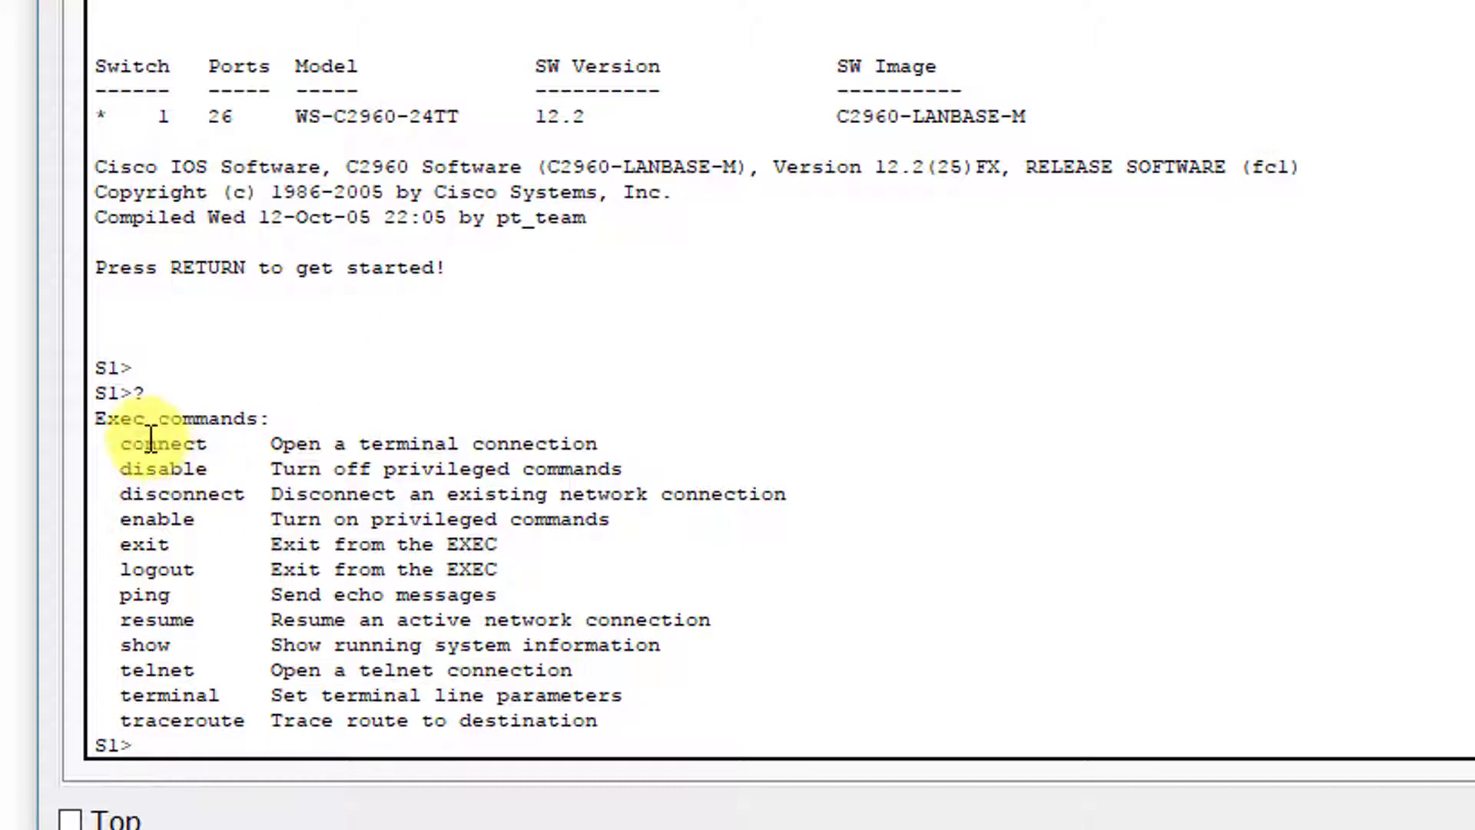
drag(120, 443, 544, 438)
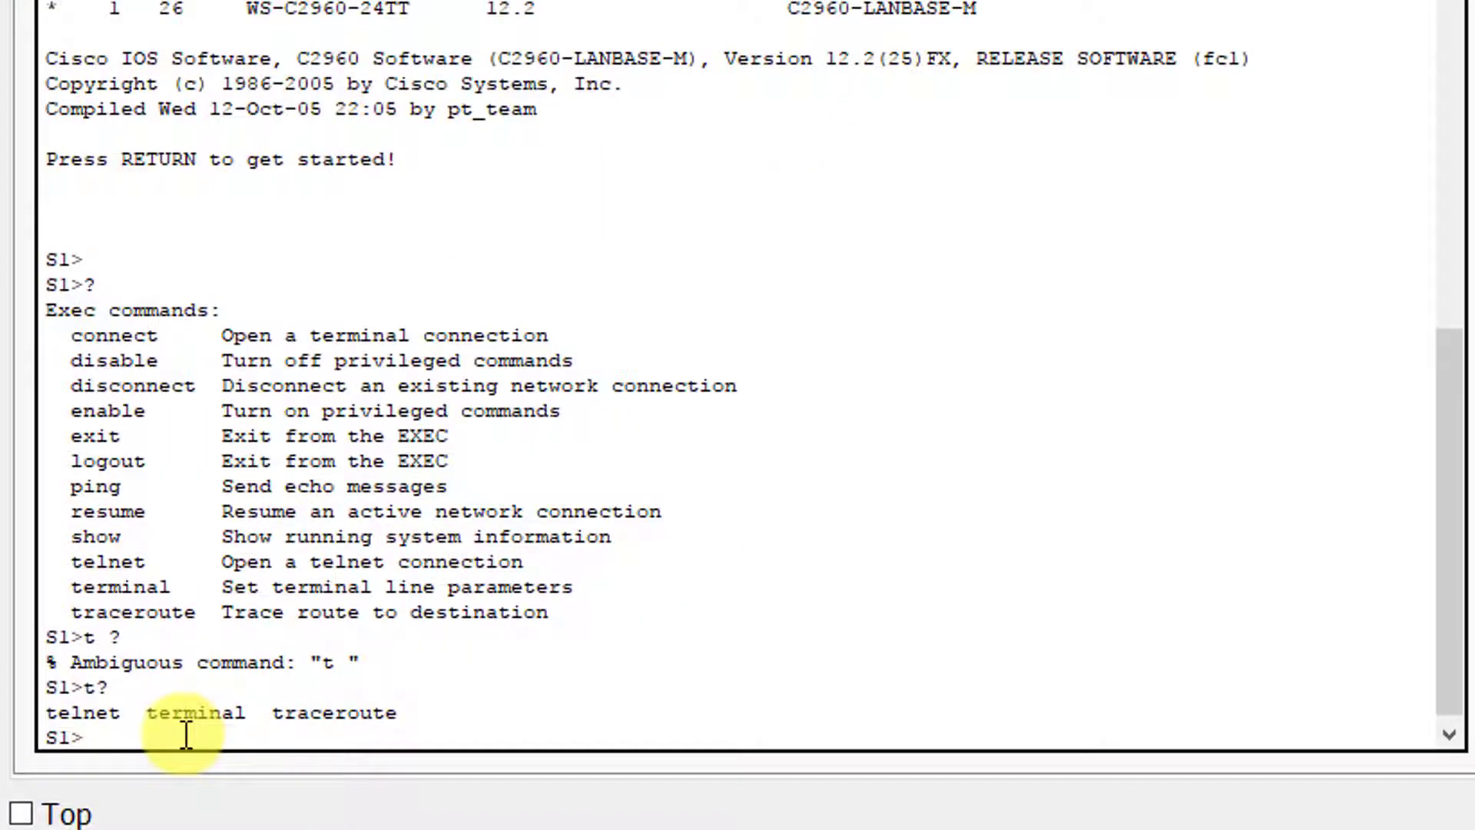
Use context-sensitive help on S1 to list the commands beginning with t, then those beginning with te.
text(t?)
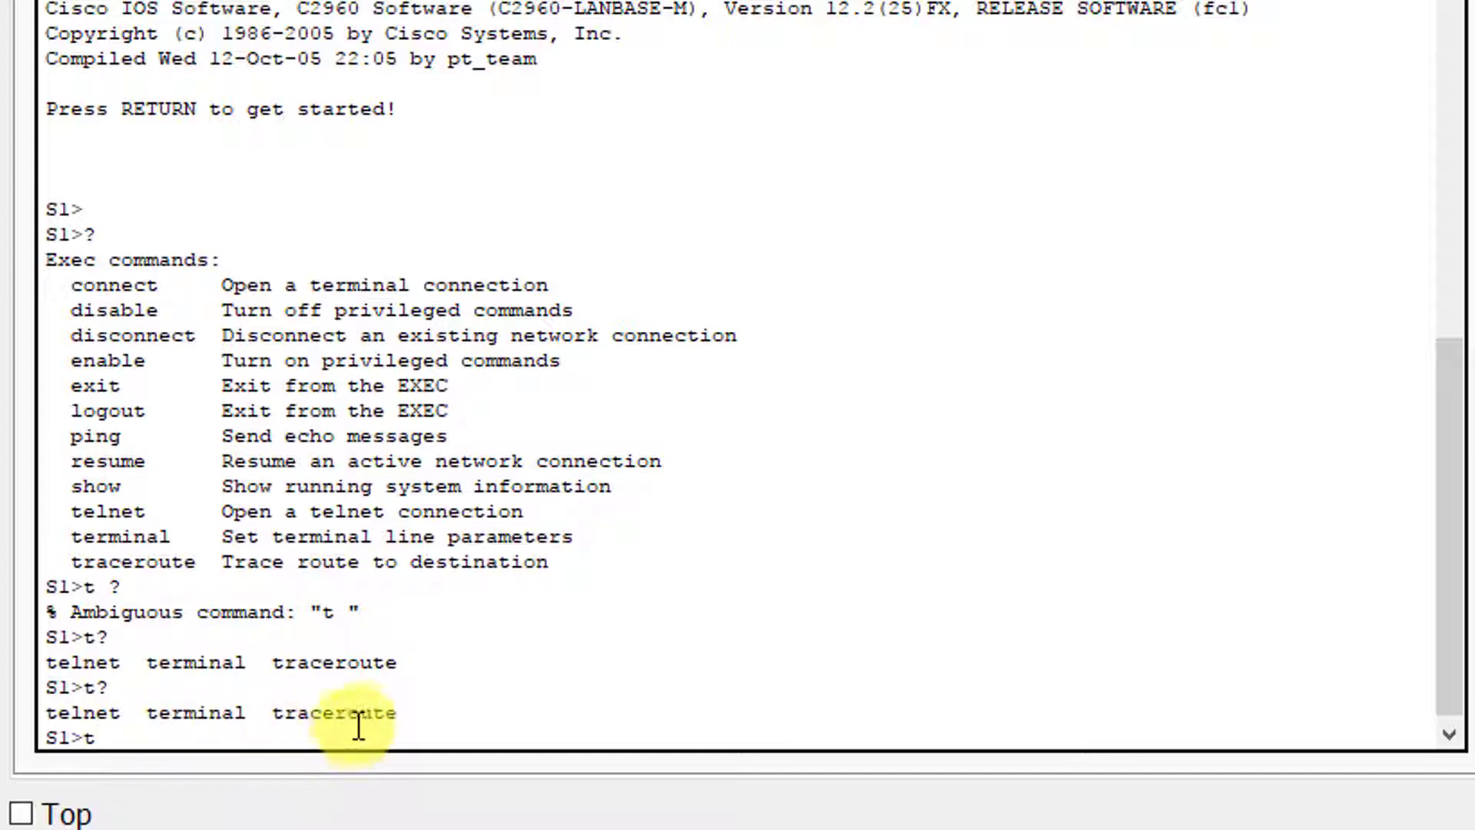
drag(428, 712, 8, 714)
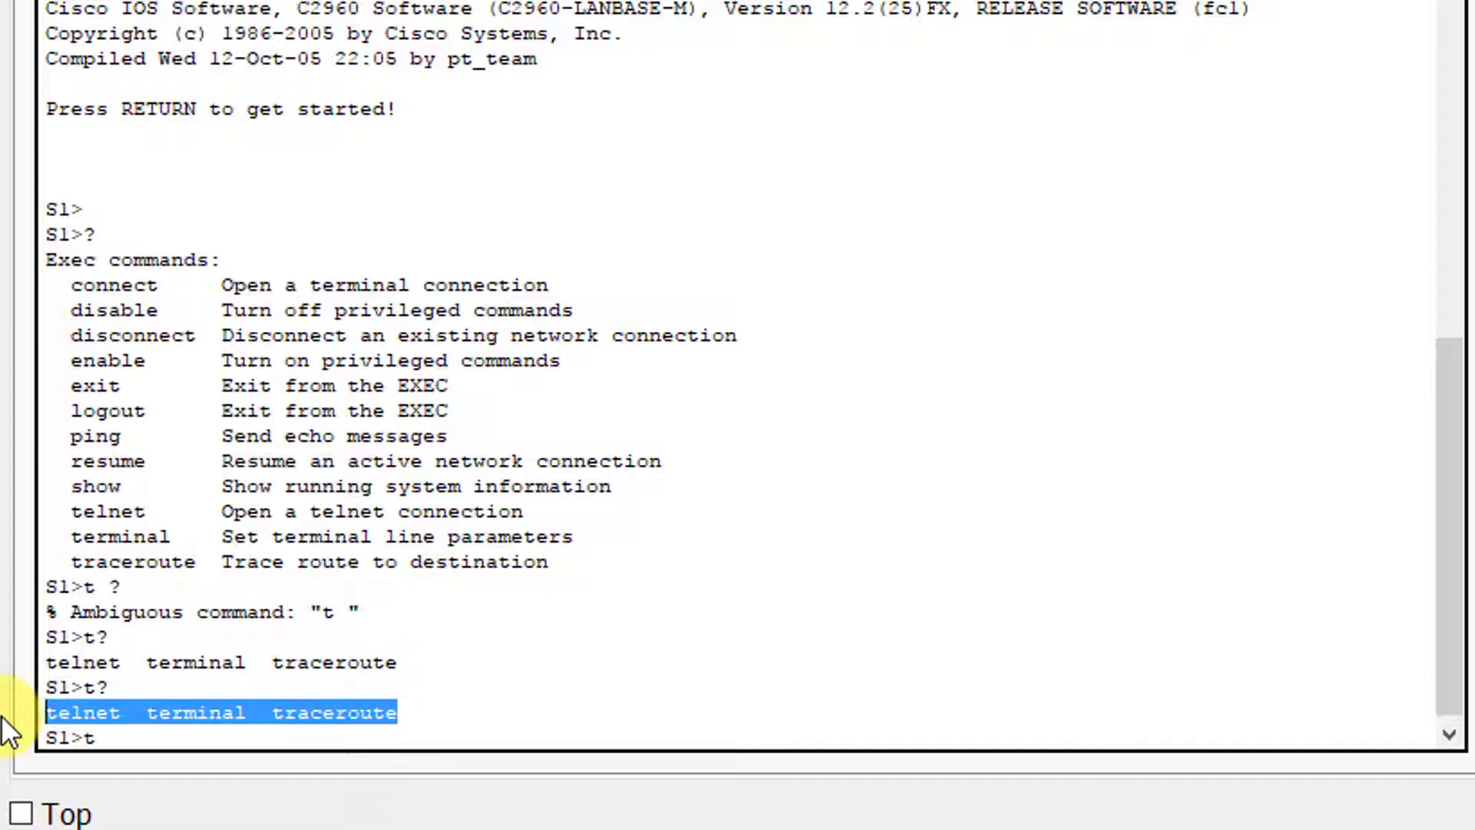
click(143, 740)
text(e)
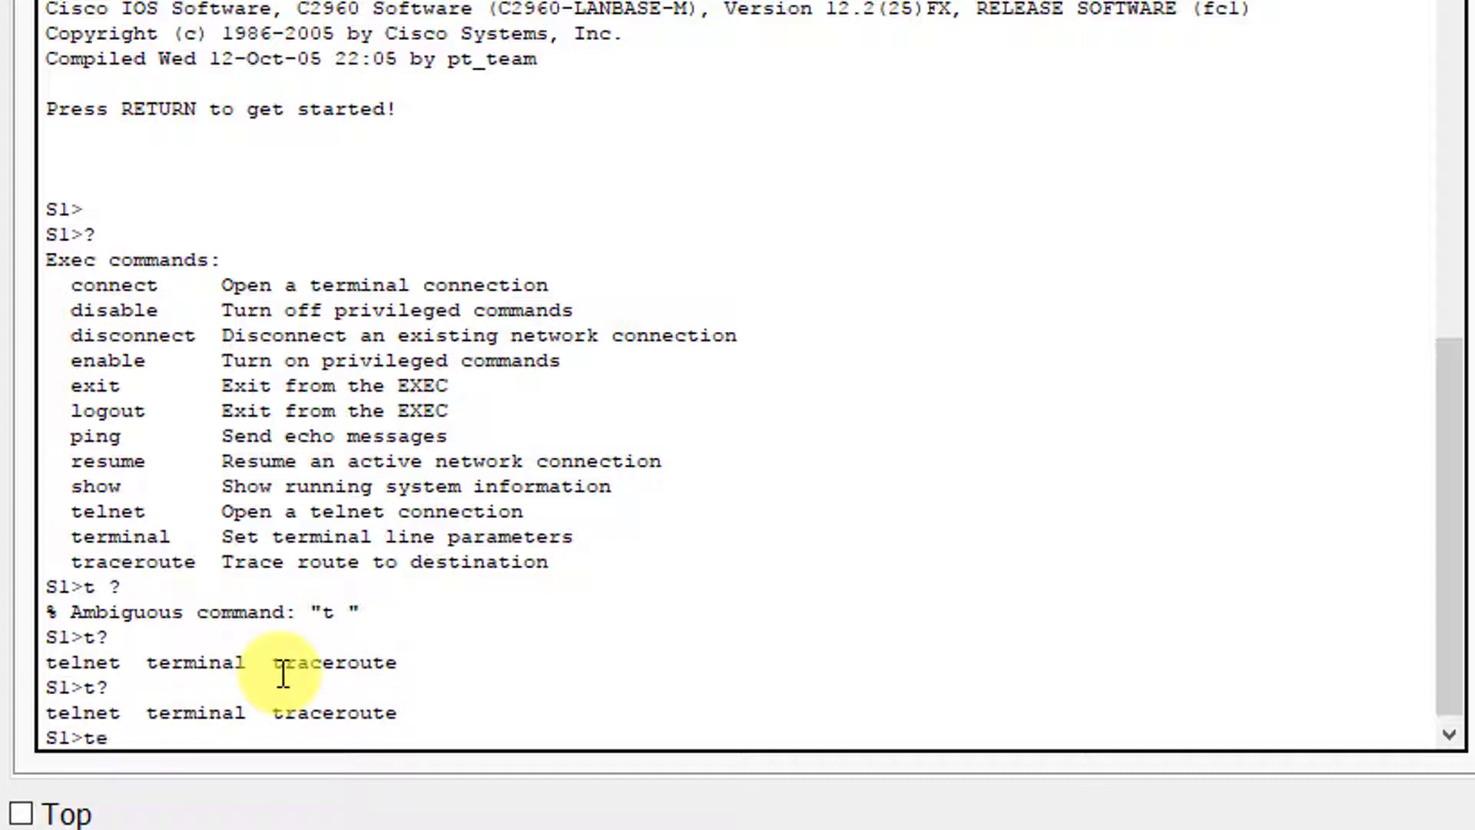
text(?)
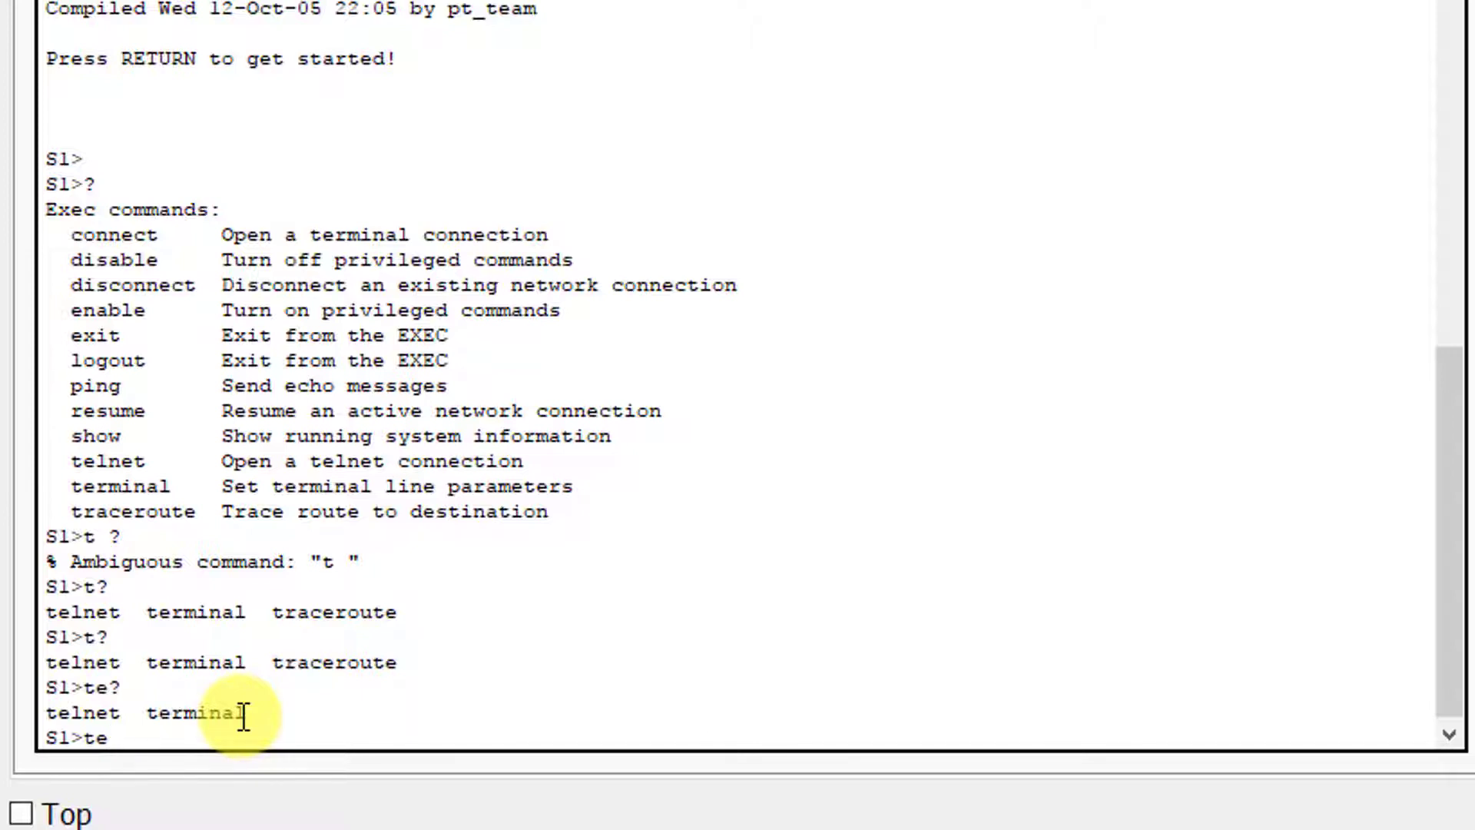
key(BackSpace)
key(BackSpace)
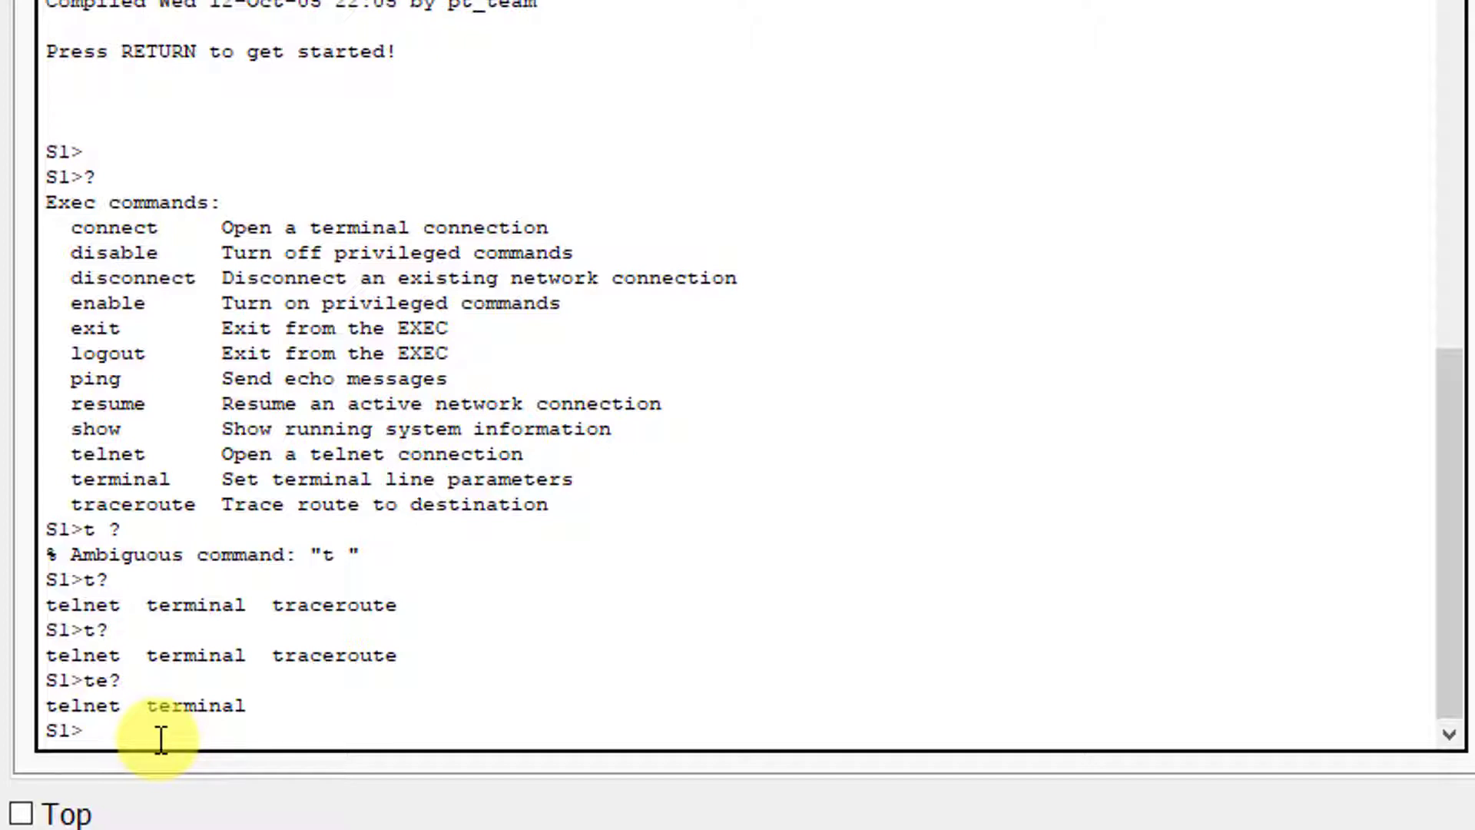
Display the full user EXEC command list again and examine the description of the enable command.
text(?)
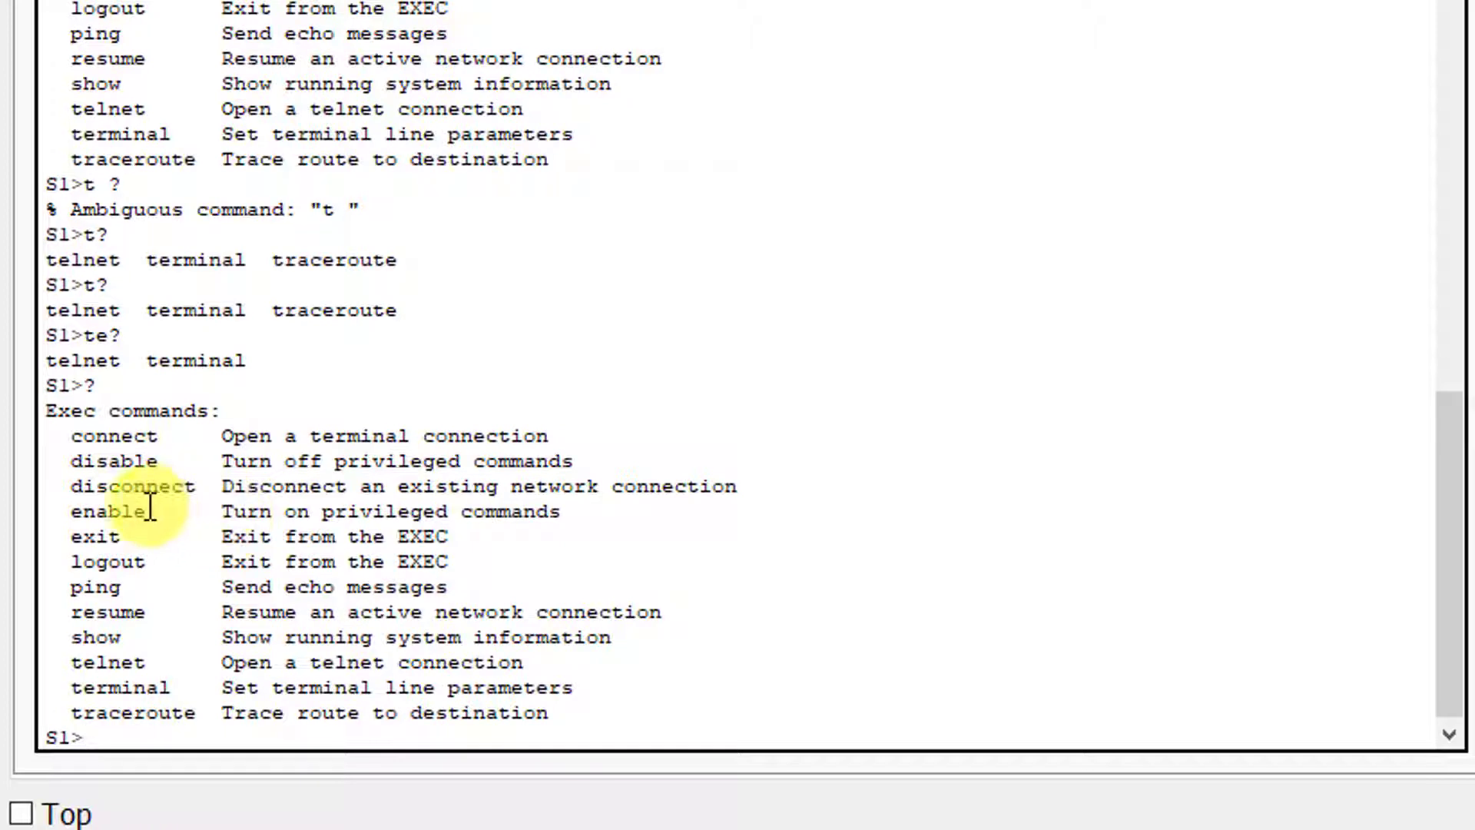
drag(71, 521, 565, 515)
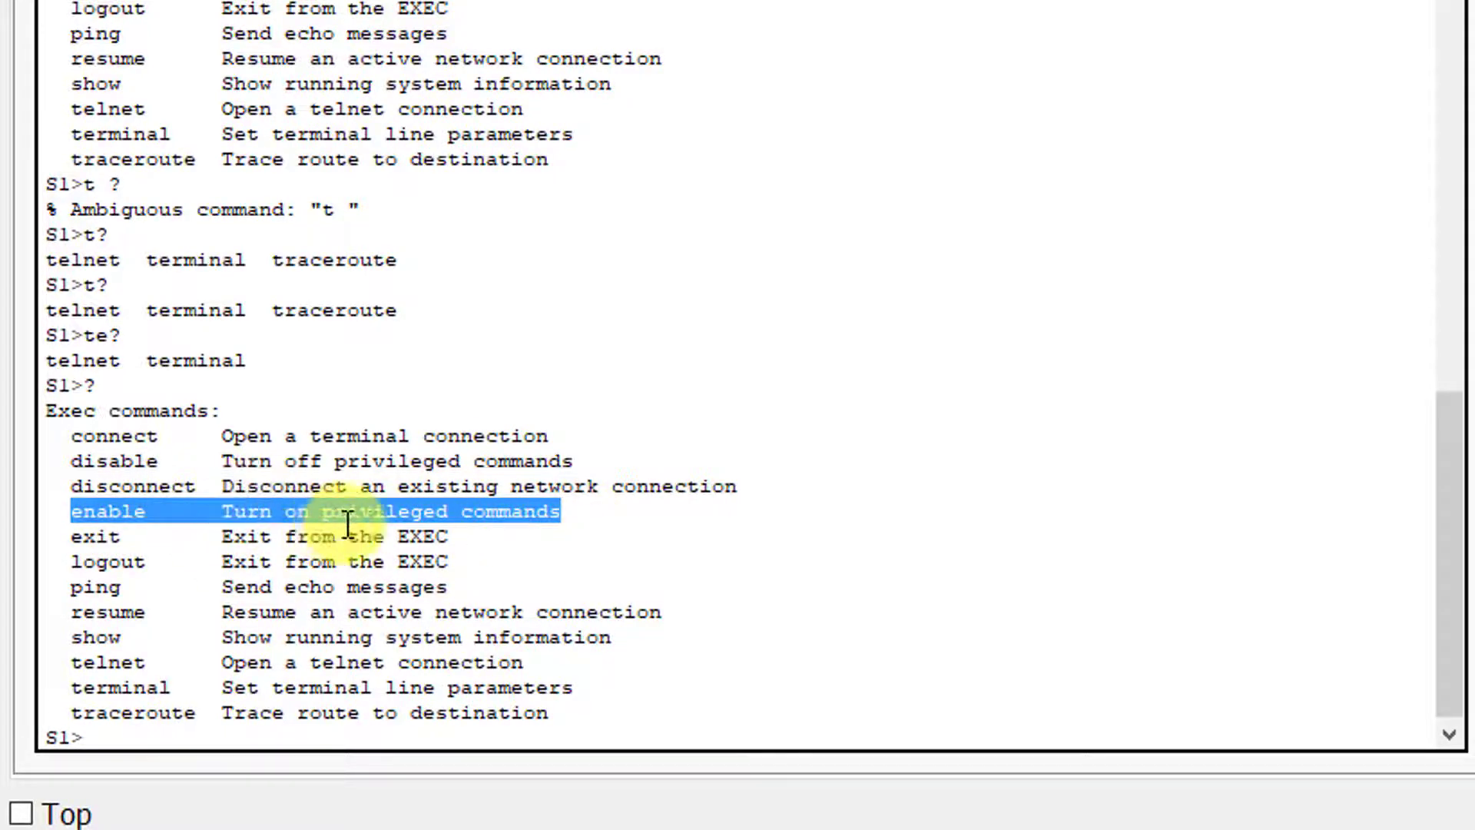
click(133, 733)
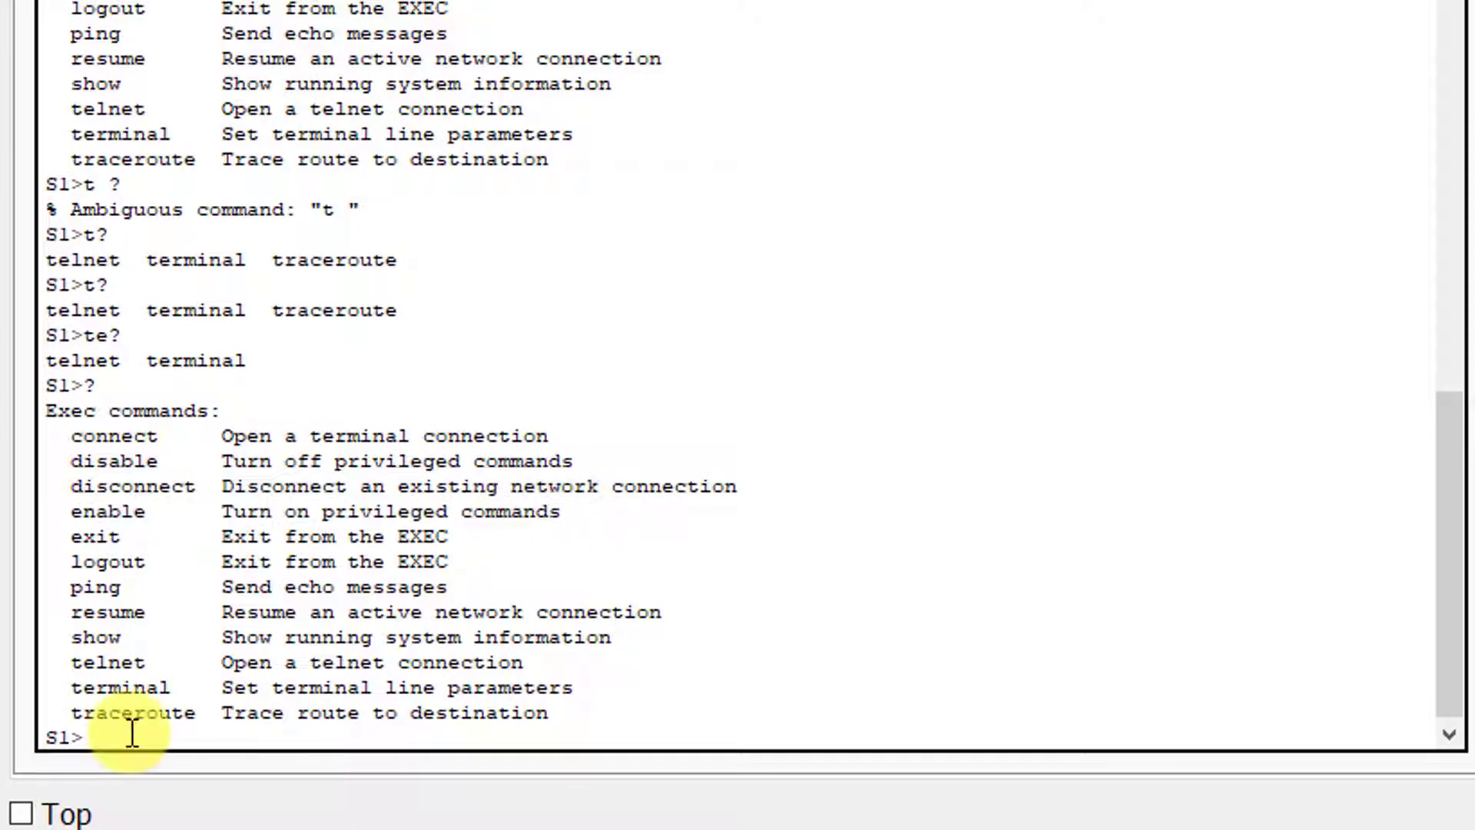
Try autocompleting the abbreviation en to enable at the S1 prompt, and clear the line without running it.
text(en)
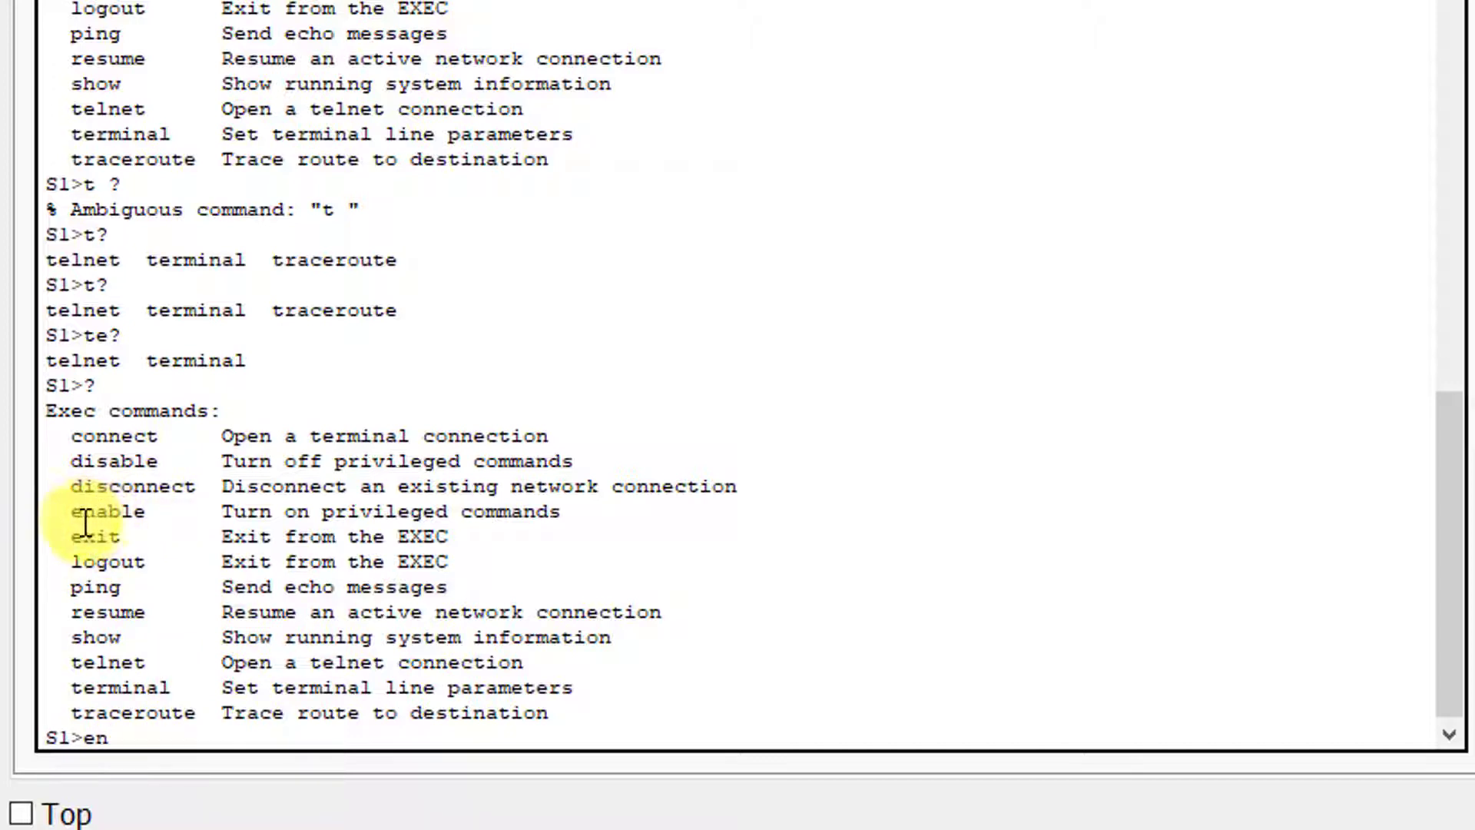
drag(72, 510, 572, 500)
click(162, 744)
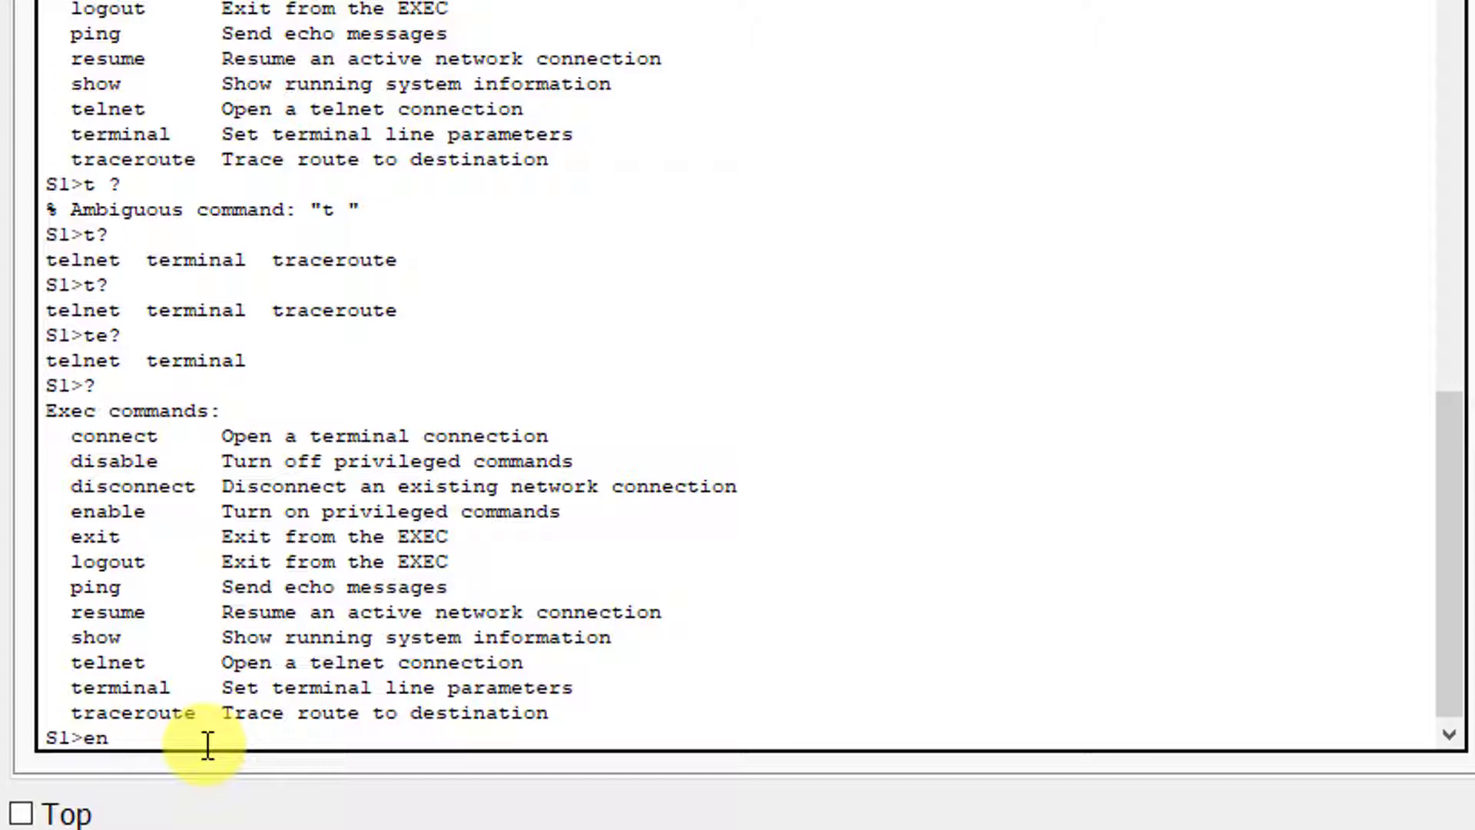
key(Tab)
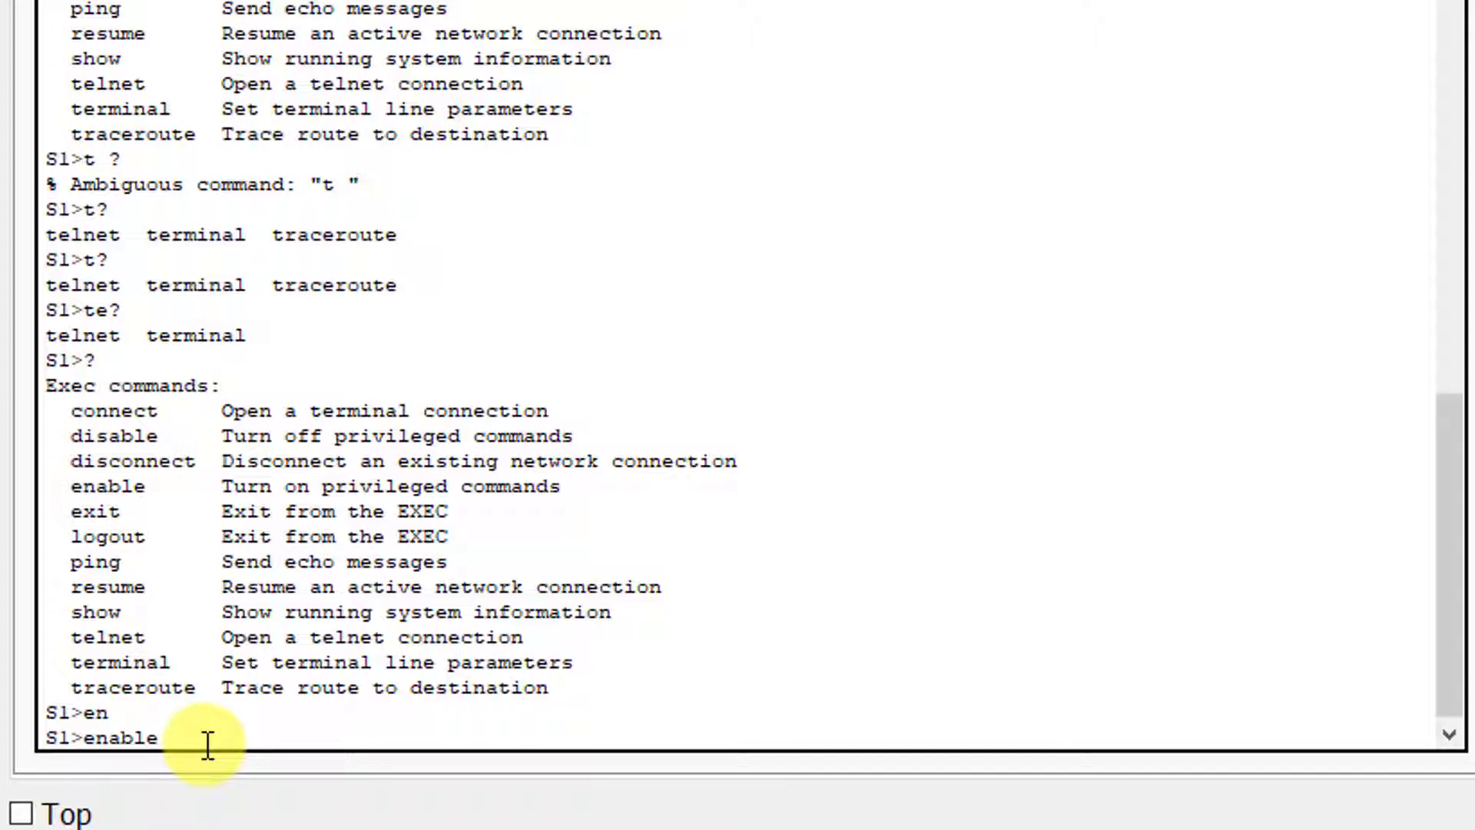
key(BackSpace)
key(BackSpace)
key(BackSpace)
key(BackSpace)
key(BackSpace)
key(BackSpace)
Try autocompleting te and then tel to telnet at the S1 prompt, and clear the line without running it.
text(te)
key(Tab)
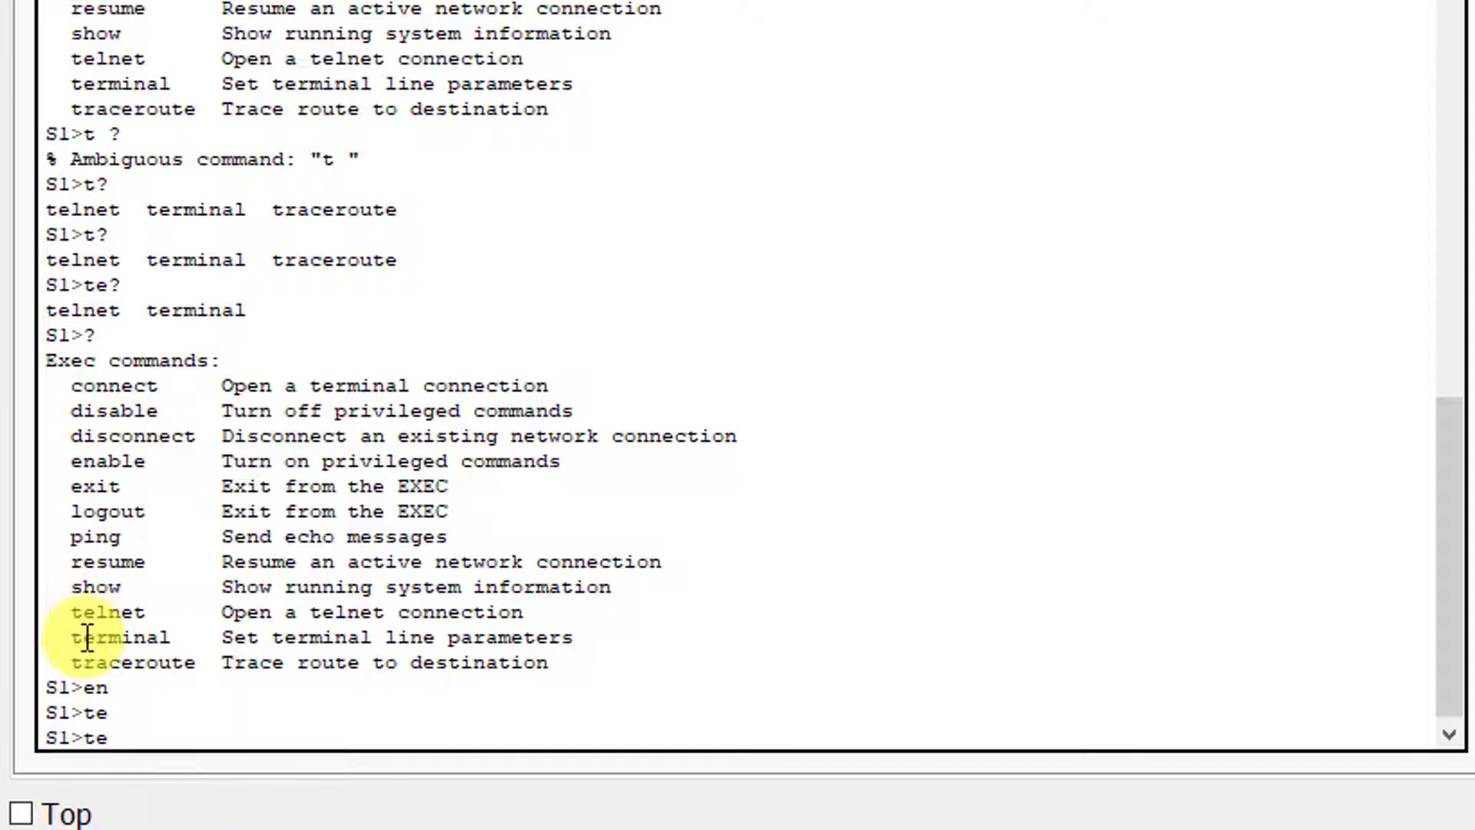
text(l)
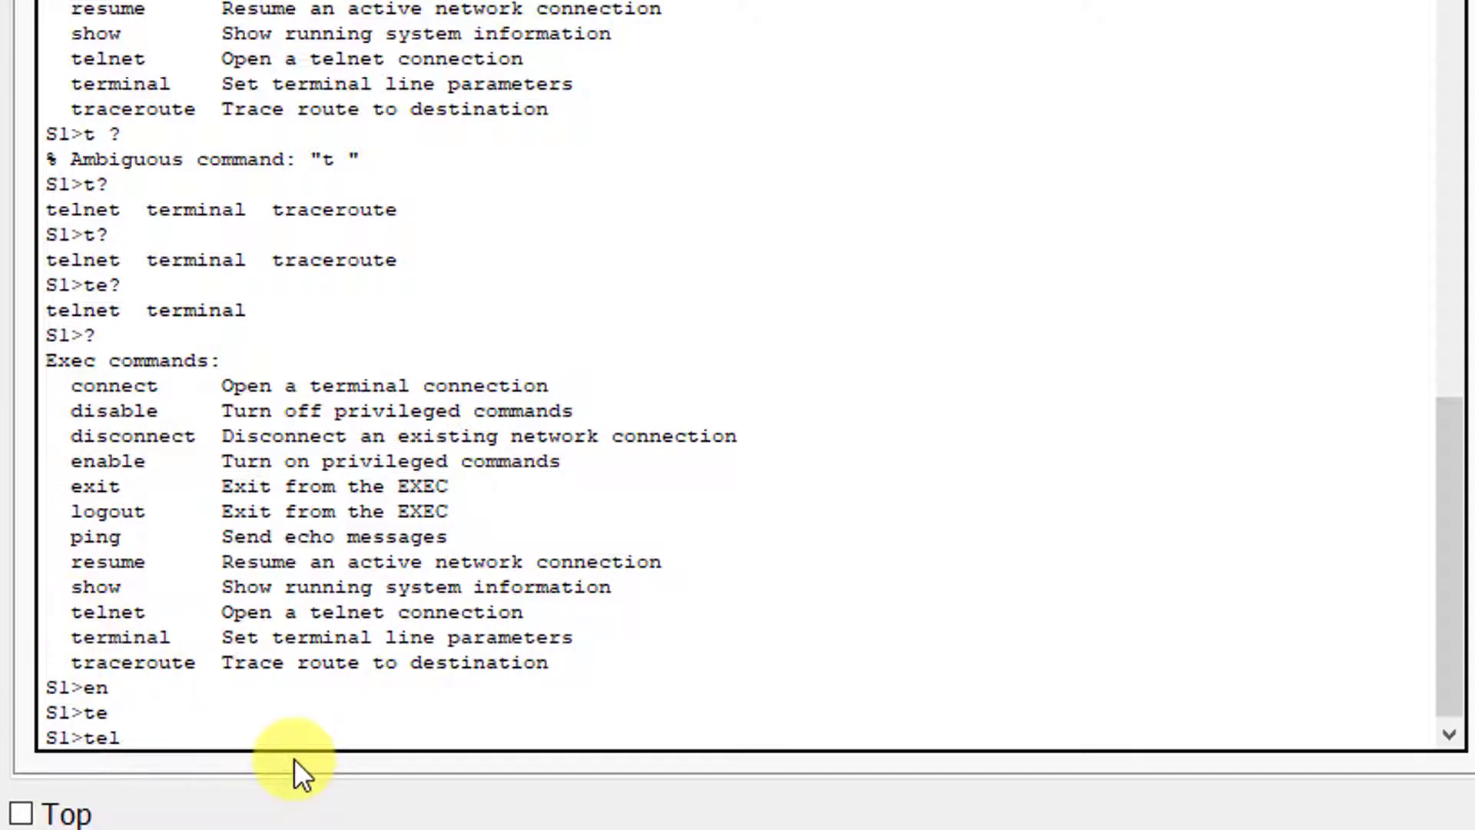
key(Tab)
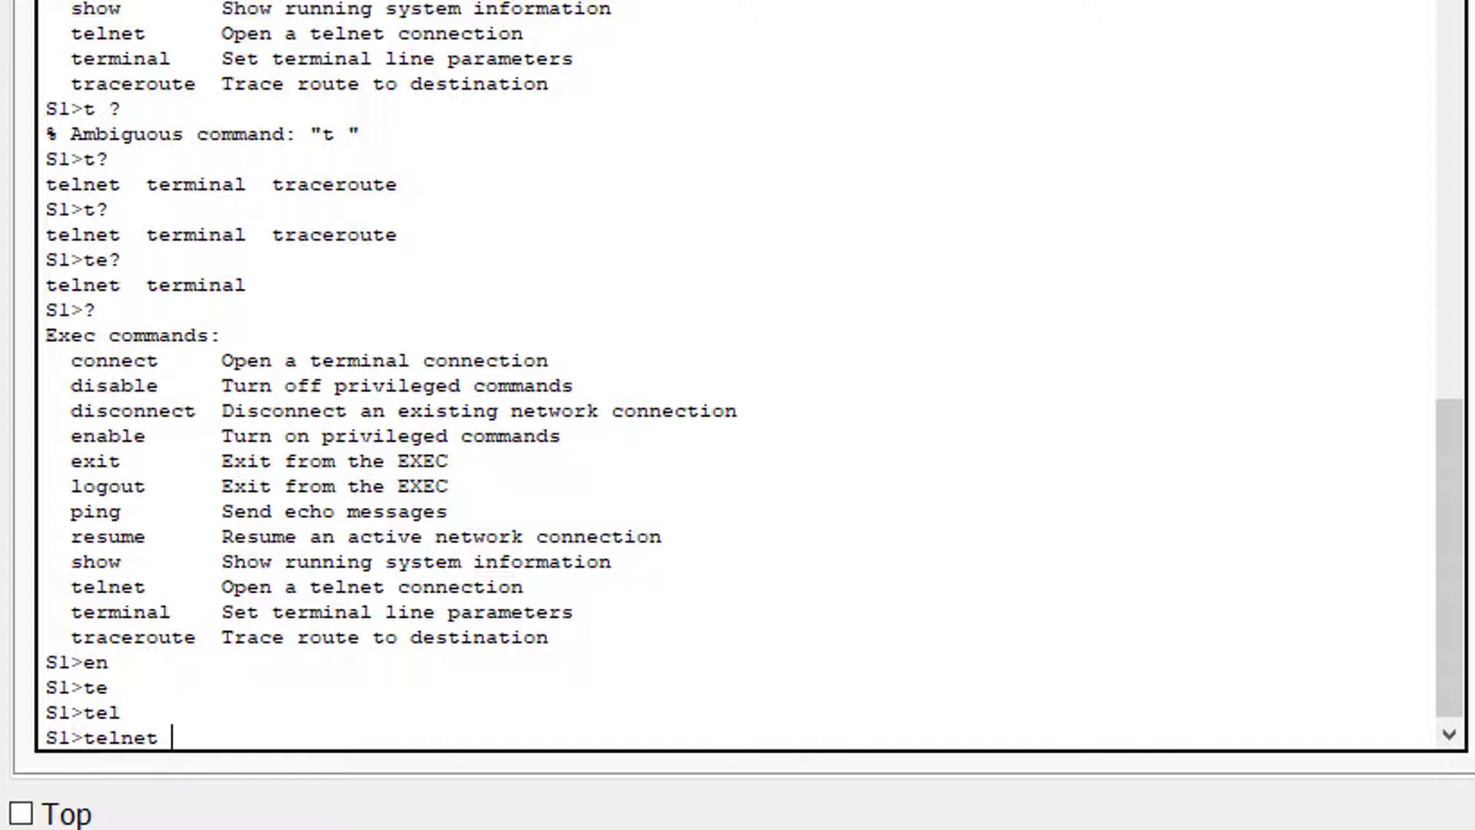
key(BackSpace)
key(BackSpace)
key(BackSpace)
key(BackSpace)
key(BackSpace)
key(BackSpace)
key(BackSpace)
Enter privileged EXEC mode on S1 using the abbreviated command en.
text(en)
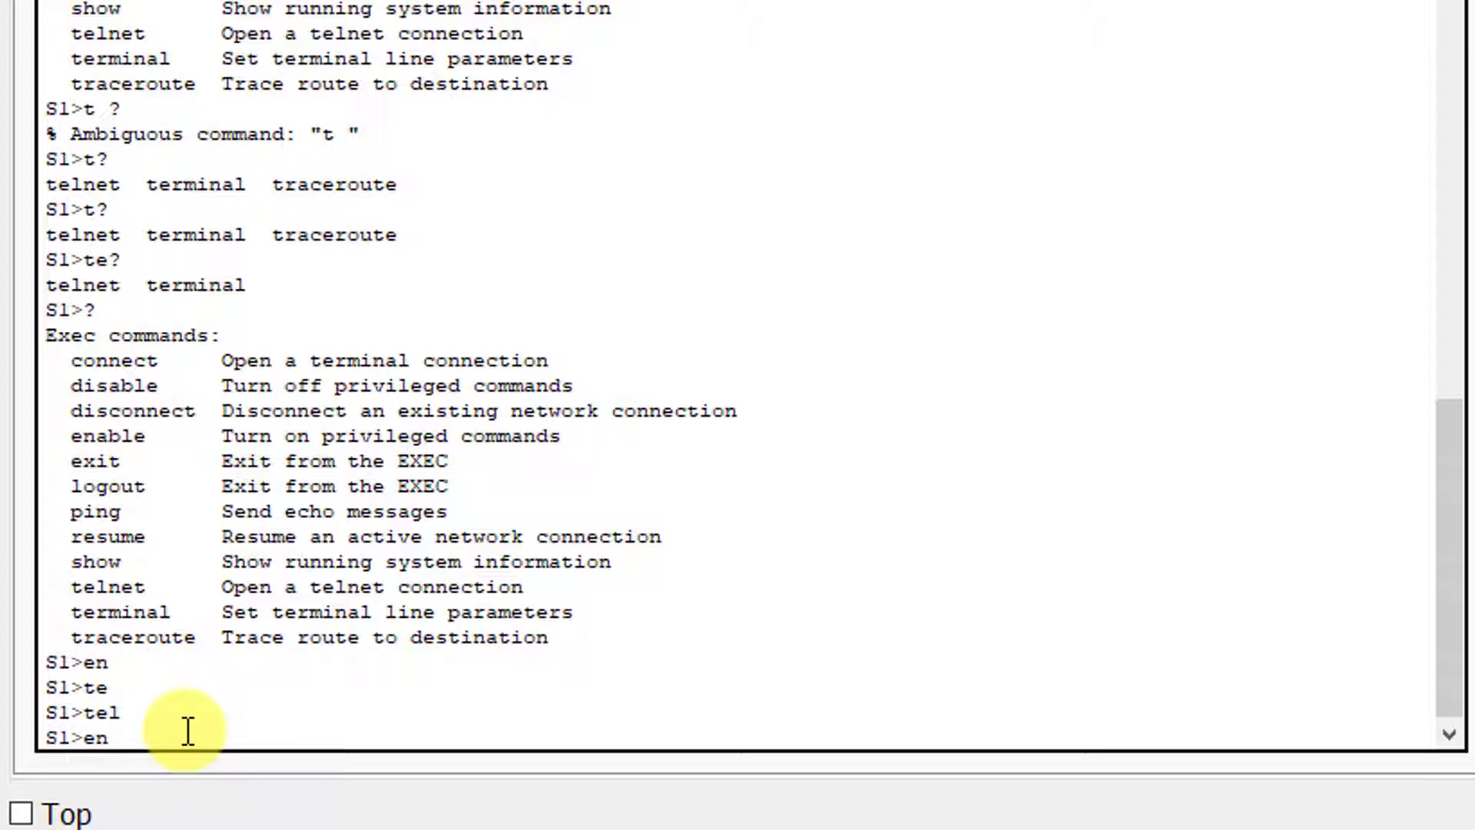
key(Return)
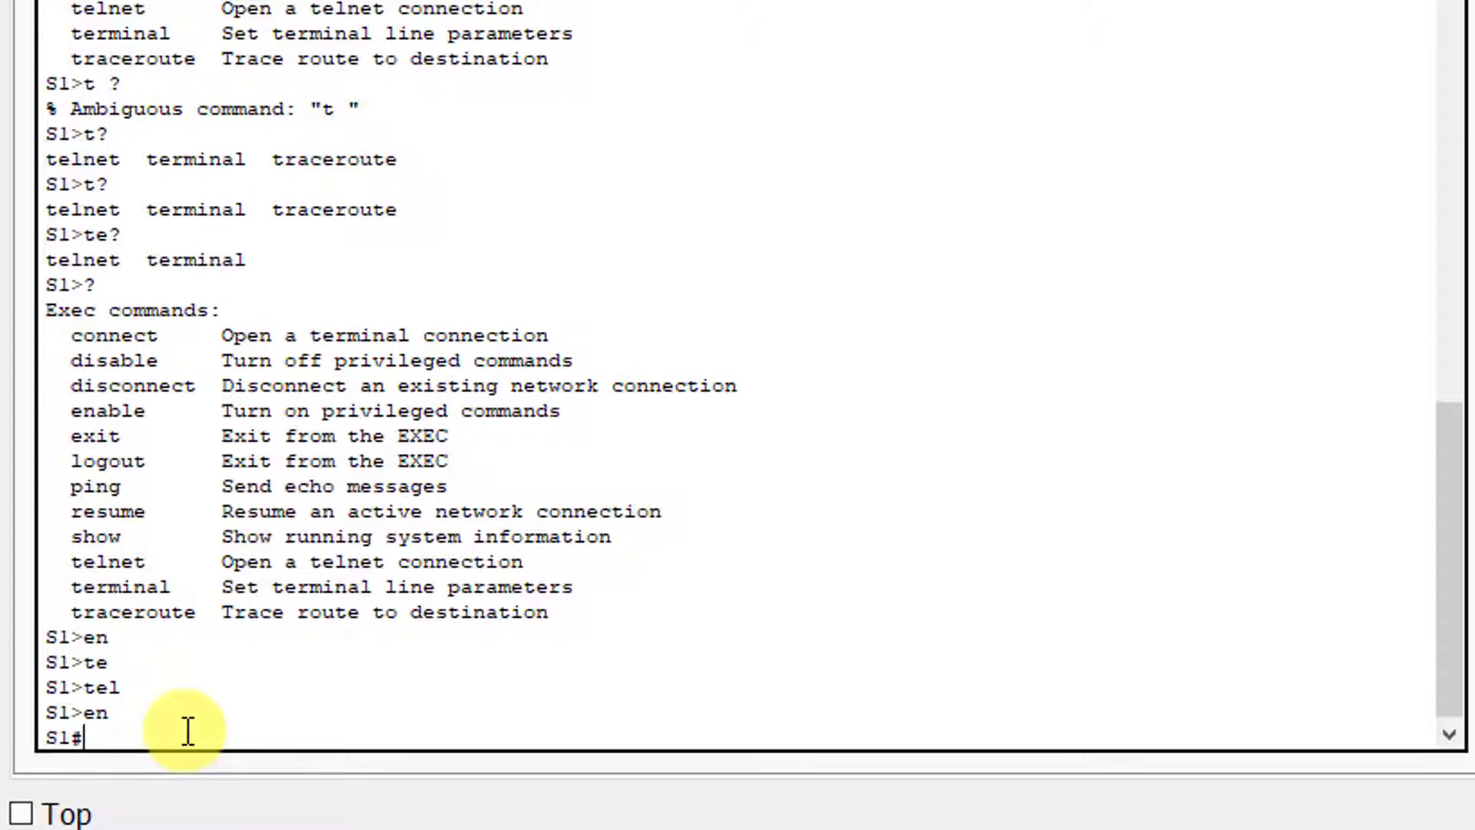
Display the complete privileged EXEC command list on S1, paging through to its end.
text(?)
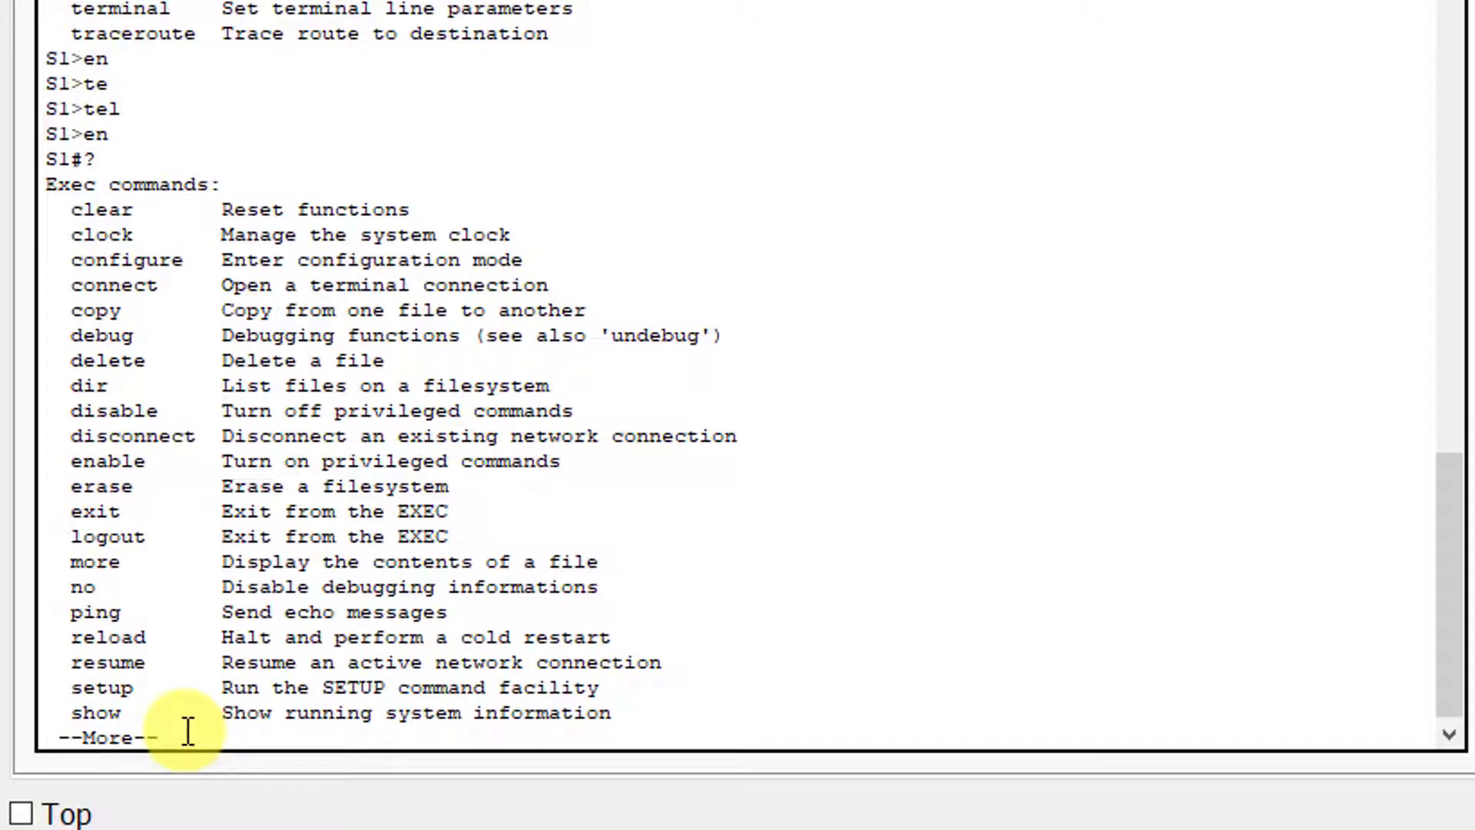
key(Return)
key(Return)
key(Return)
key(Return)
key(Return)
key(Return)
key(Return)
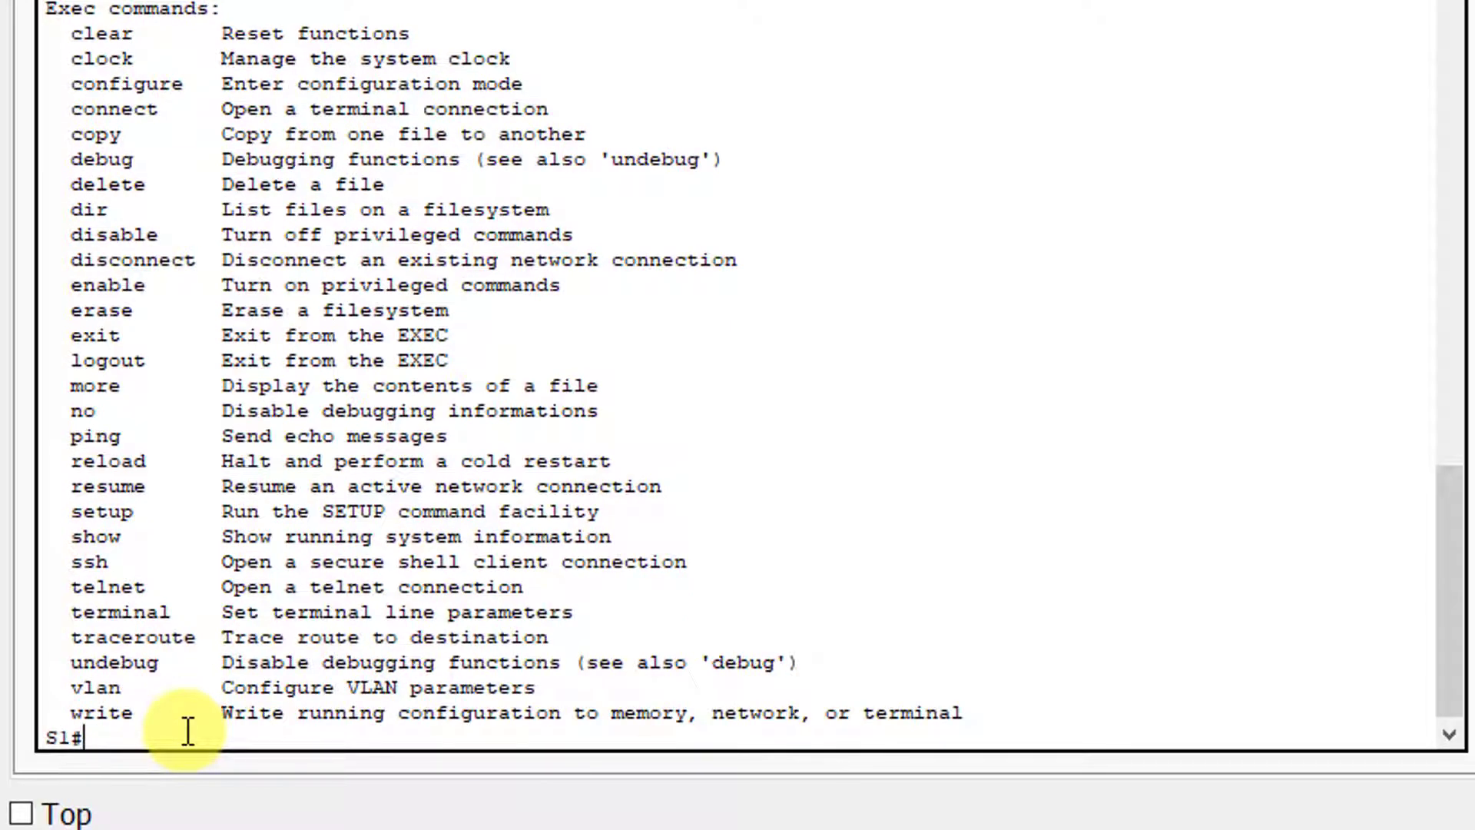
List the privileged commands beginning with c, clear the line, and compare the shared prefix of configure and connect.
text(c?)
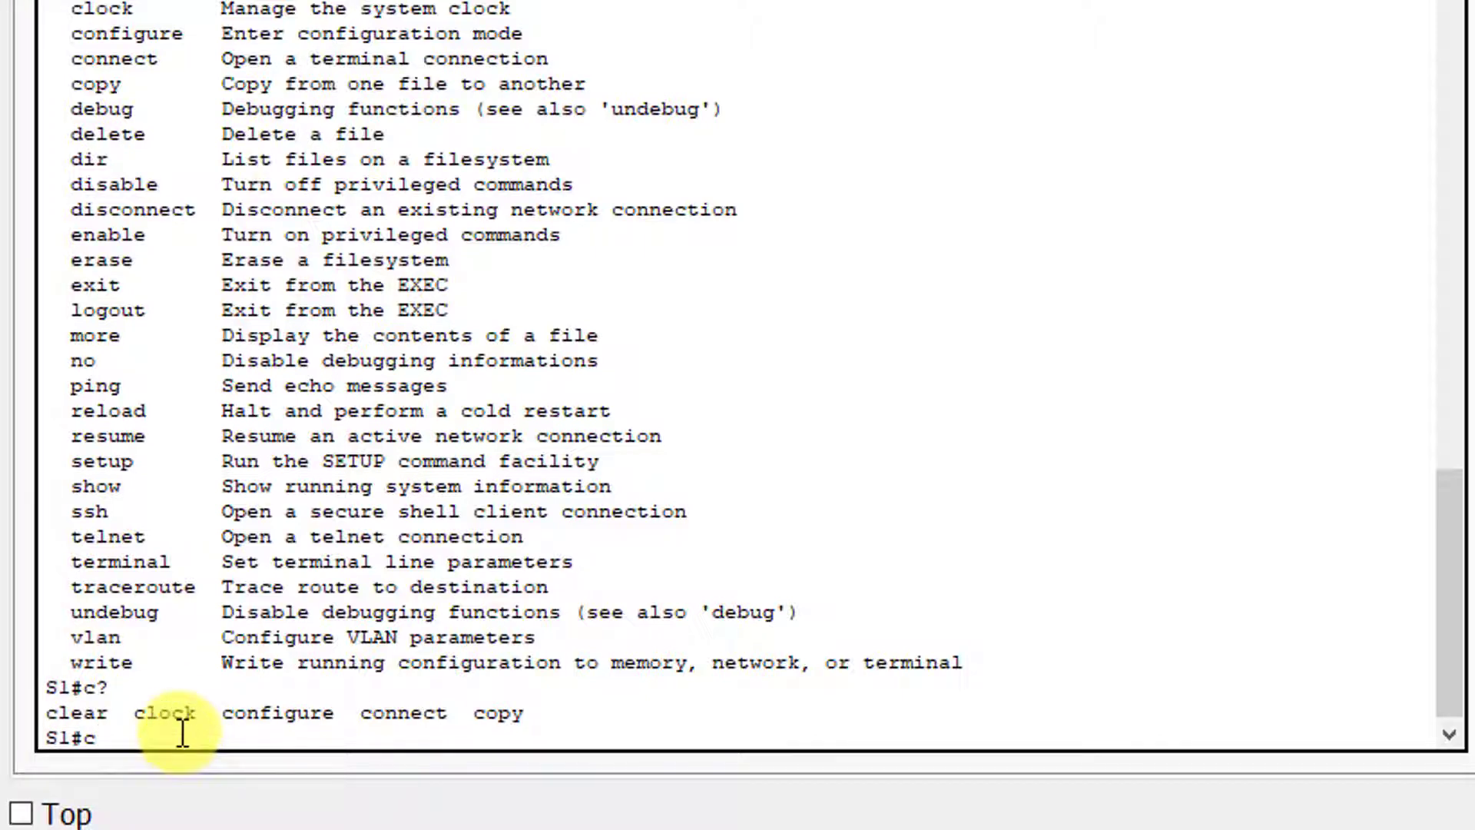
text(?)
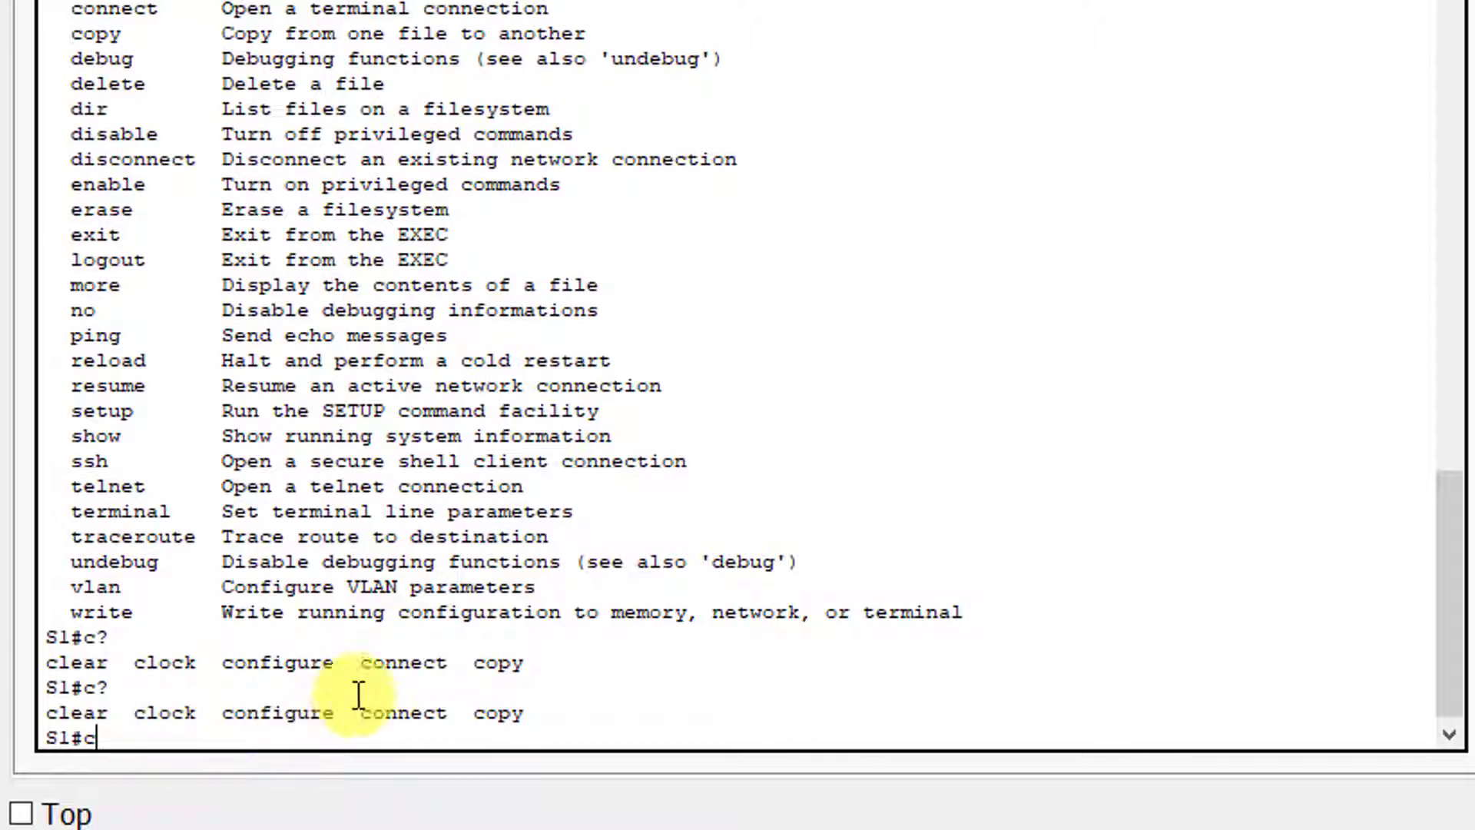
mouse_move(527, 712)
mouse_down()
mouse_move(39, 730)
mouse_move(46, 711)
mouse_move(536, 697)
mouse_up()
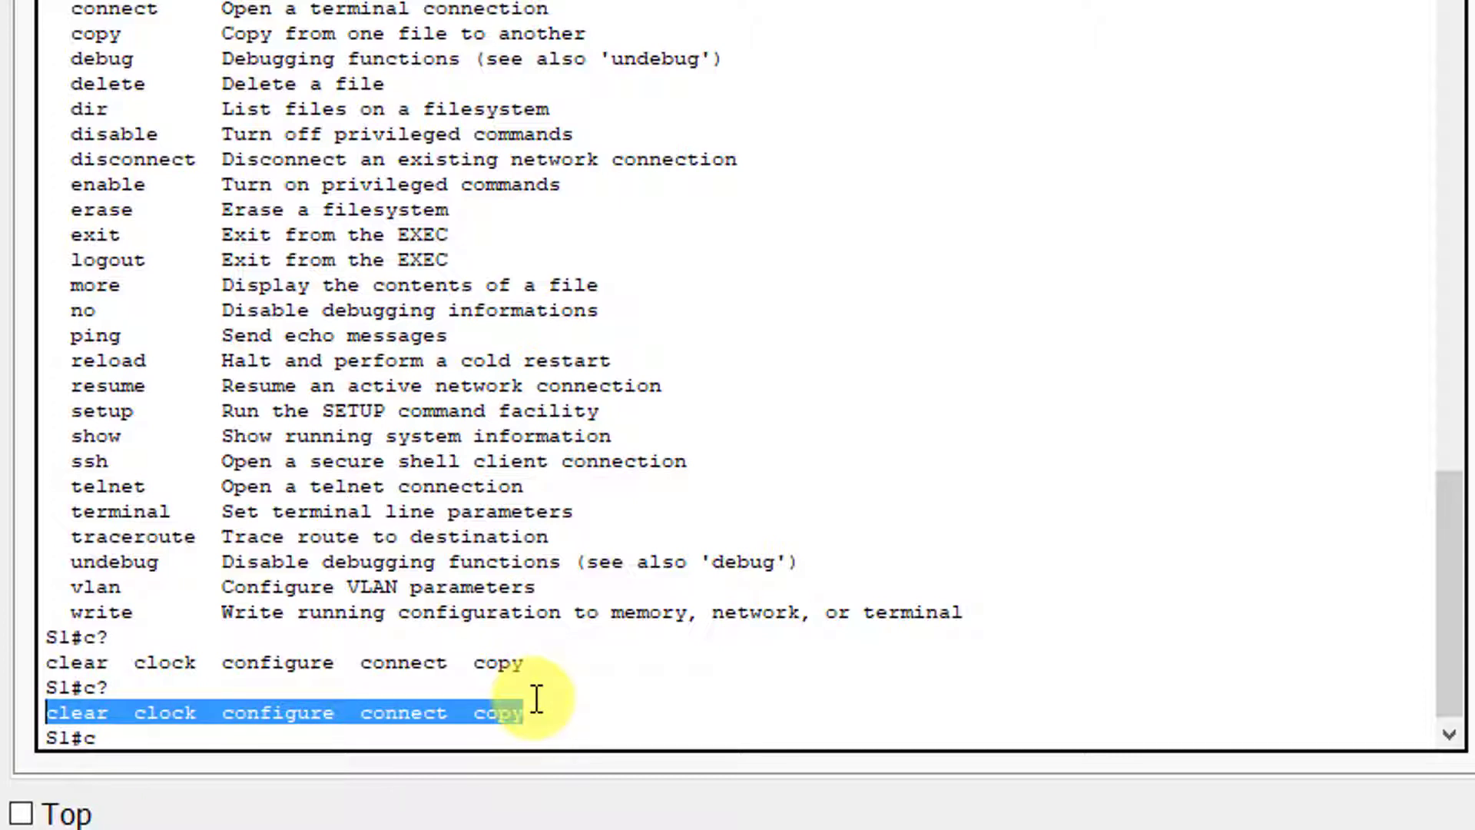
click(117, 737)
key(BackSpace)
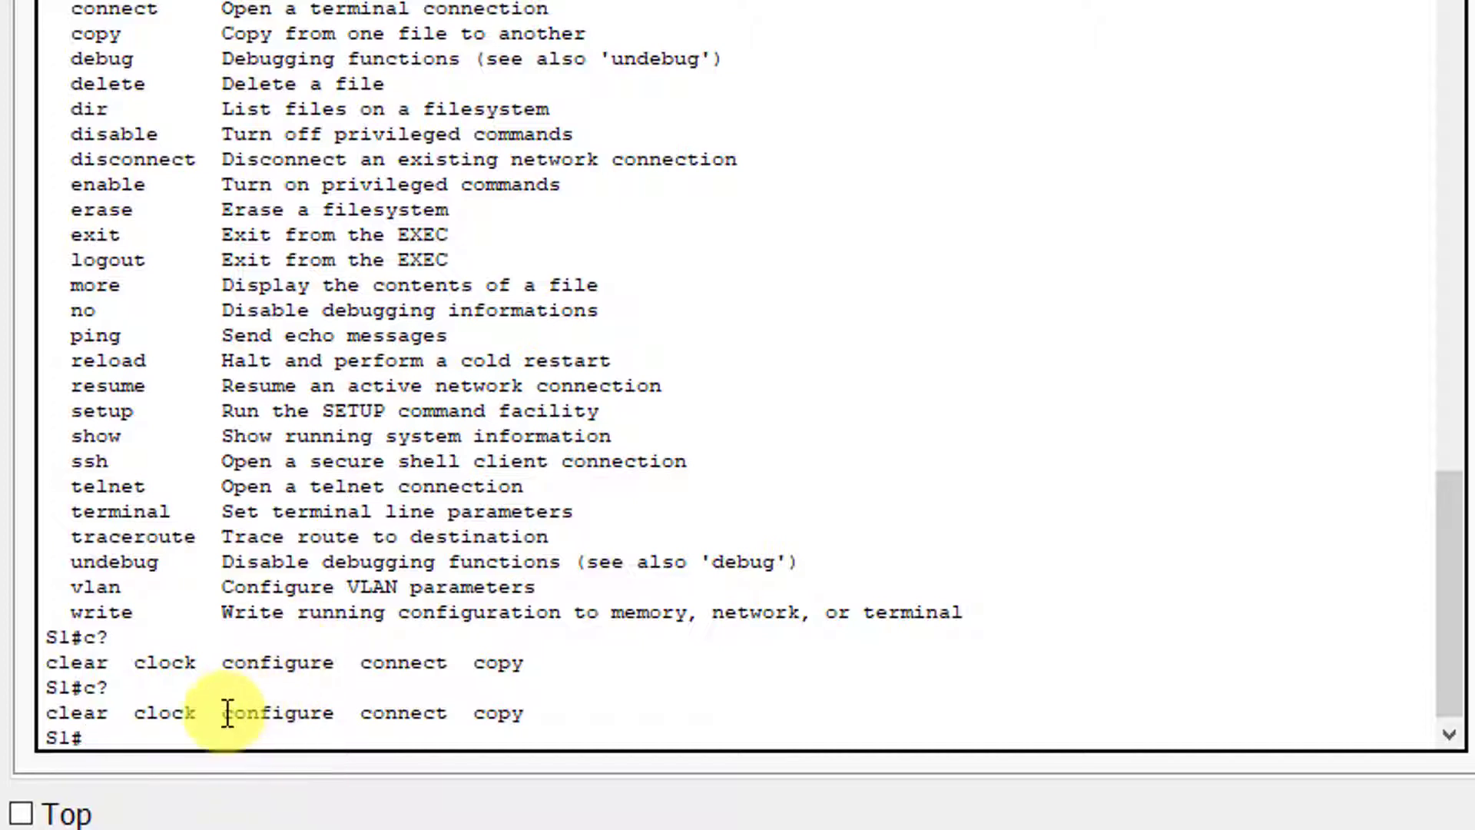
drag(227, 713, 262, 713)
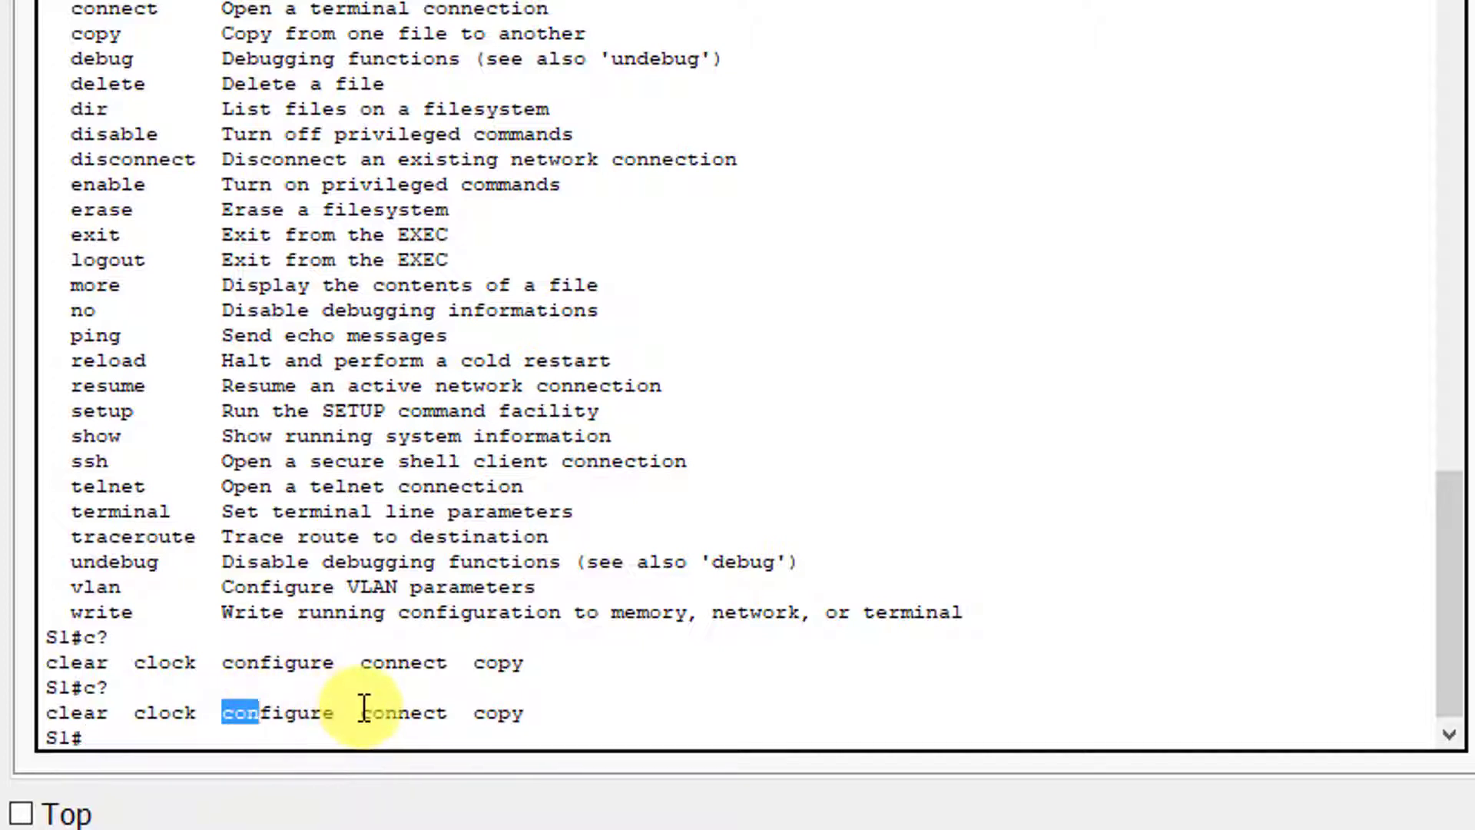
drag(363, 713, 396, 713)
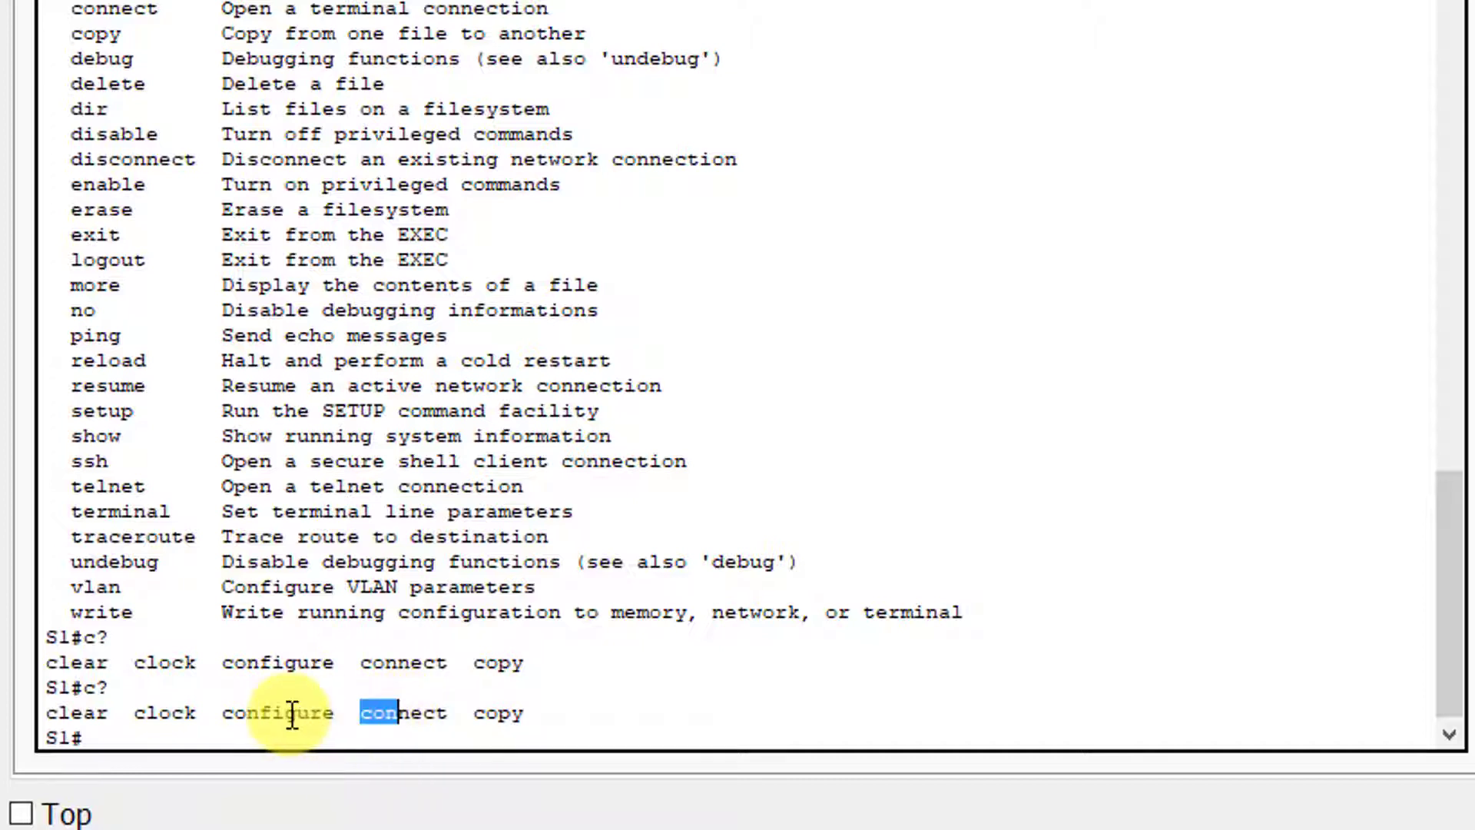
click(247, 713)
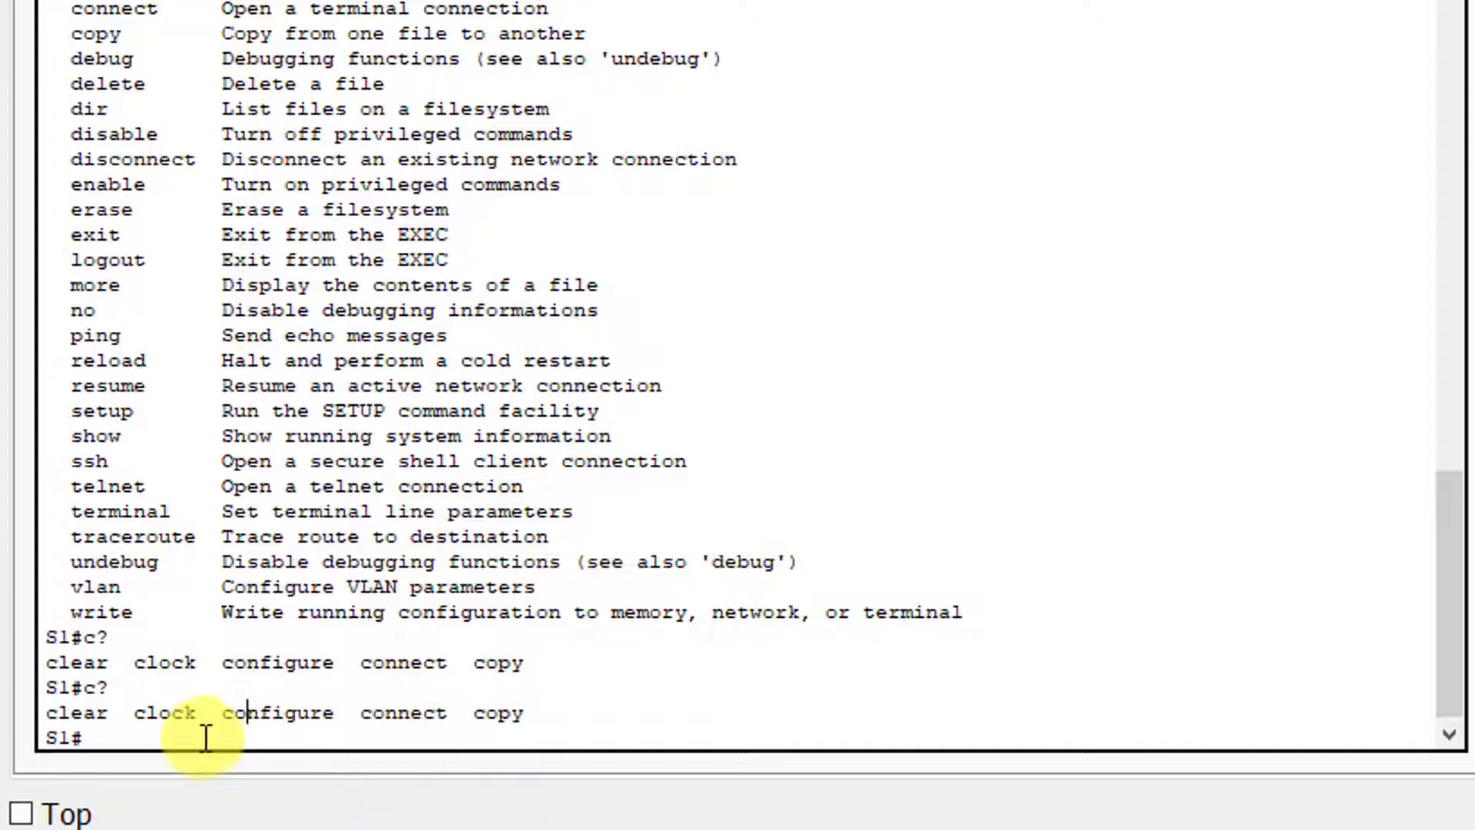
Autocomplete conf to configure and display context-sensitive help for its parameters.
text(conf)
key(Tab)
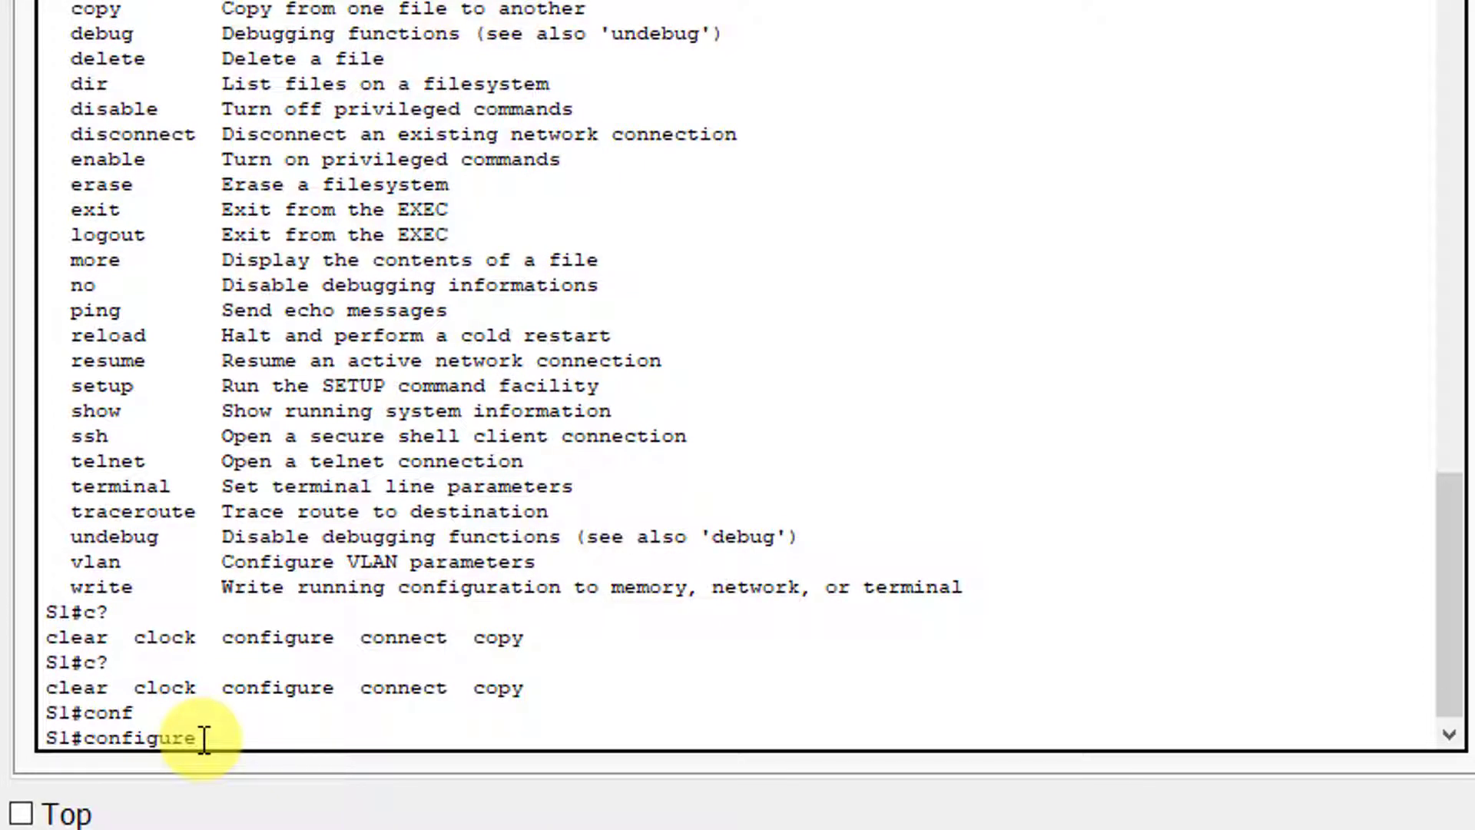
key(BackSpace)
text(? ?)
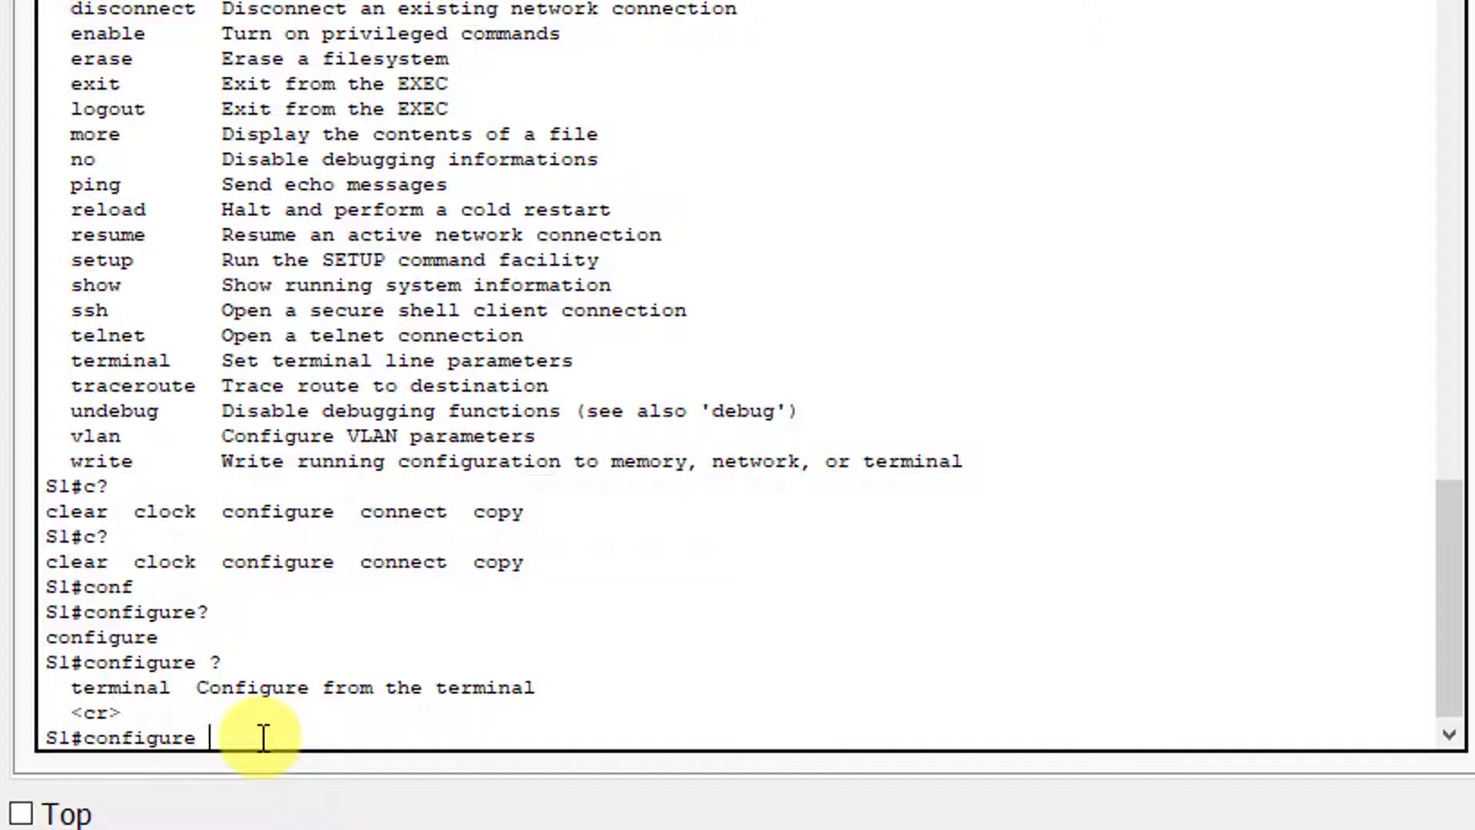
Enter global configuration mode with the configure command, accepting the default terminal source.
key(BackSpace)
key(Return)
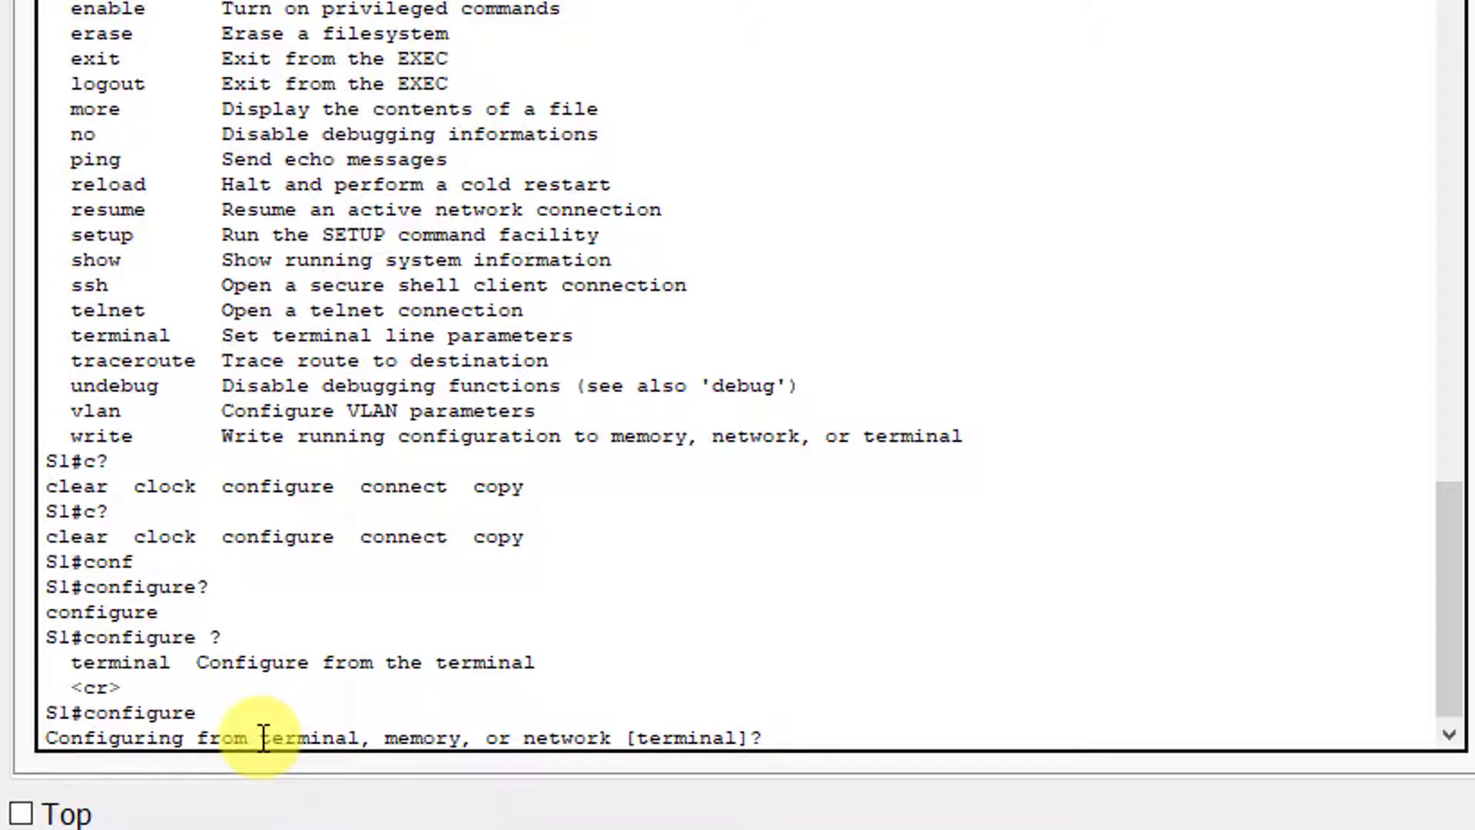
drag(50, 741, 742, 749)
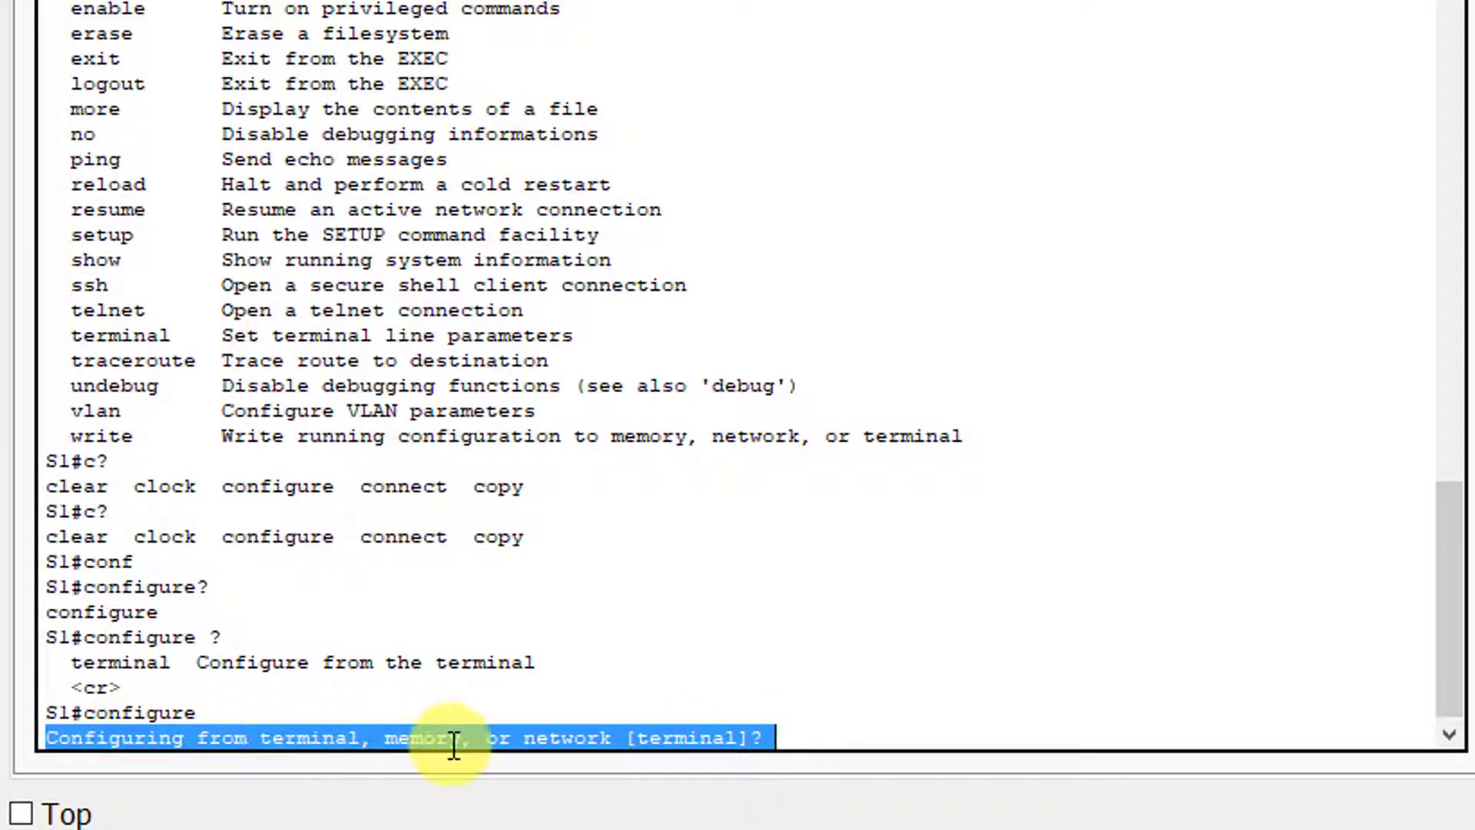
click(311, 741)
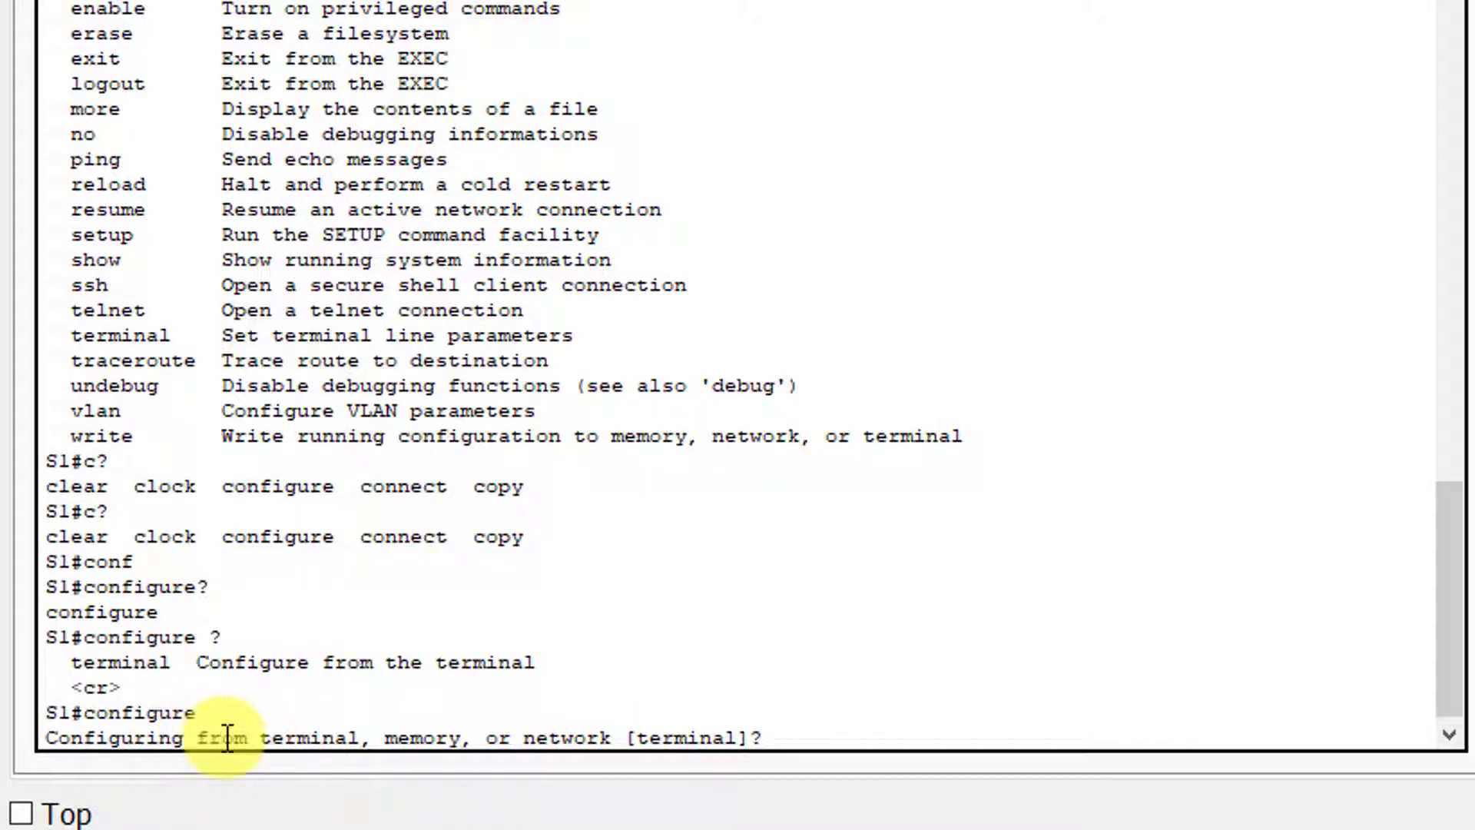
click(776, 736)
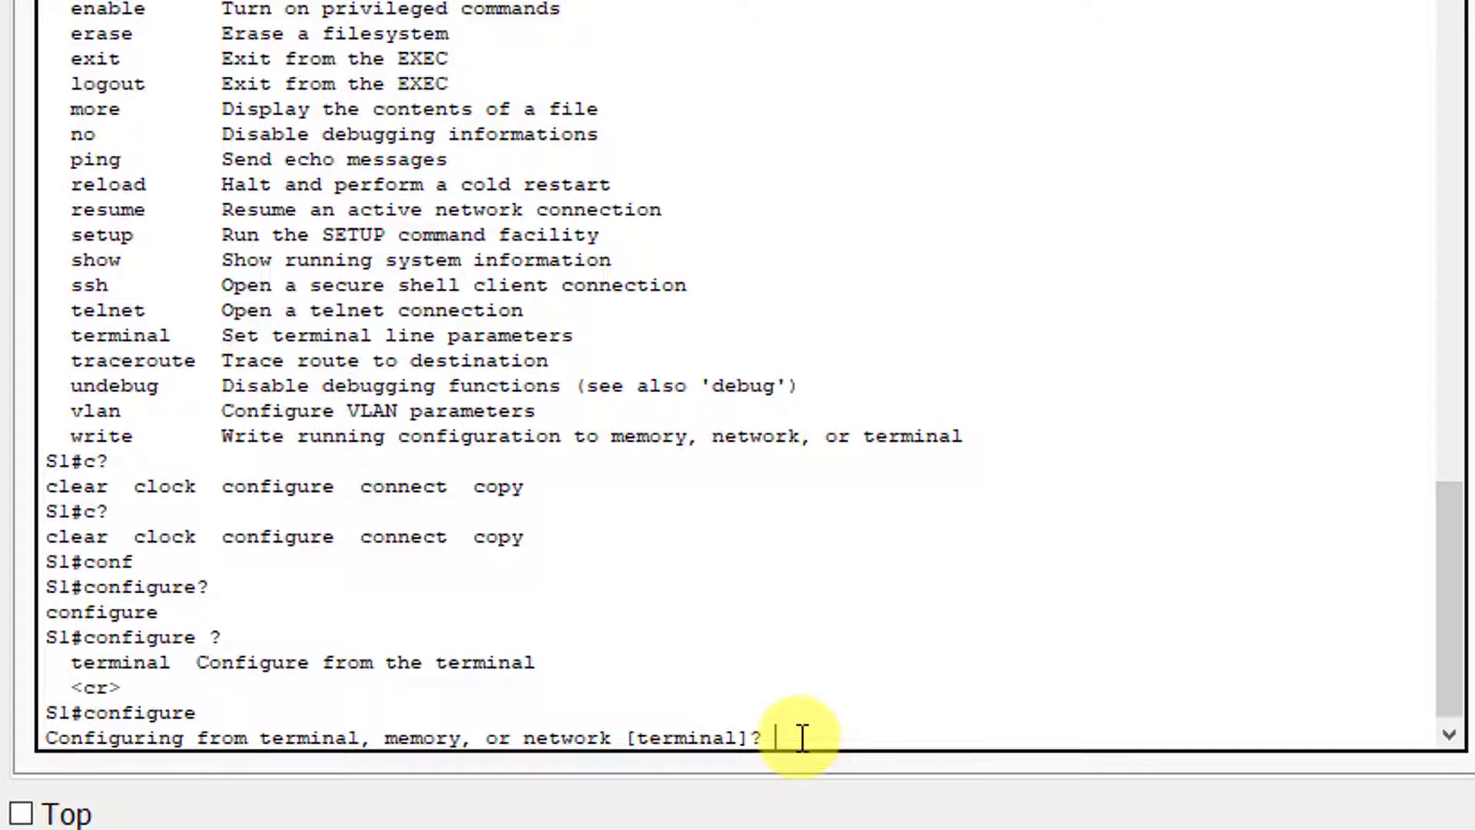
key(Return)
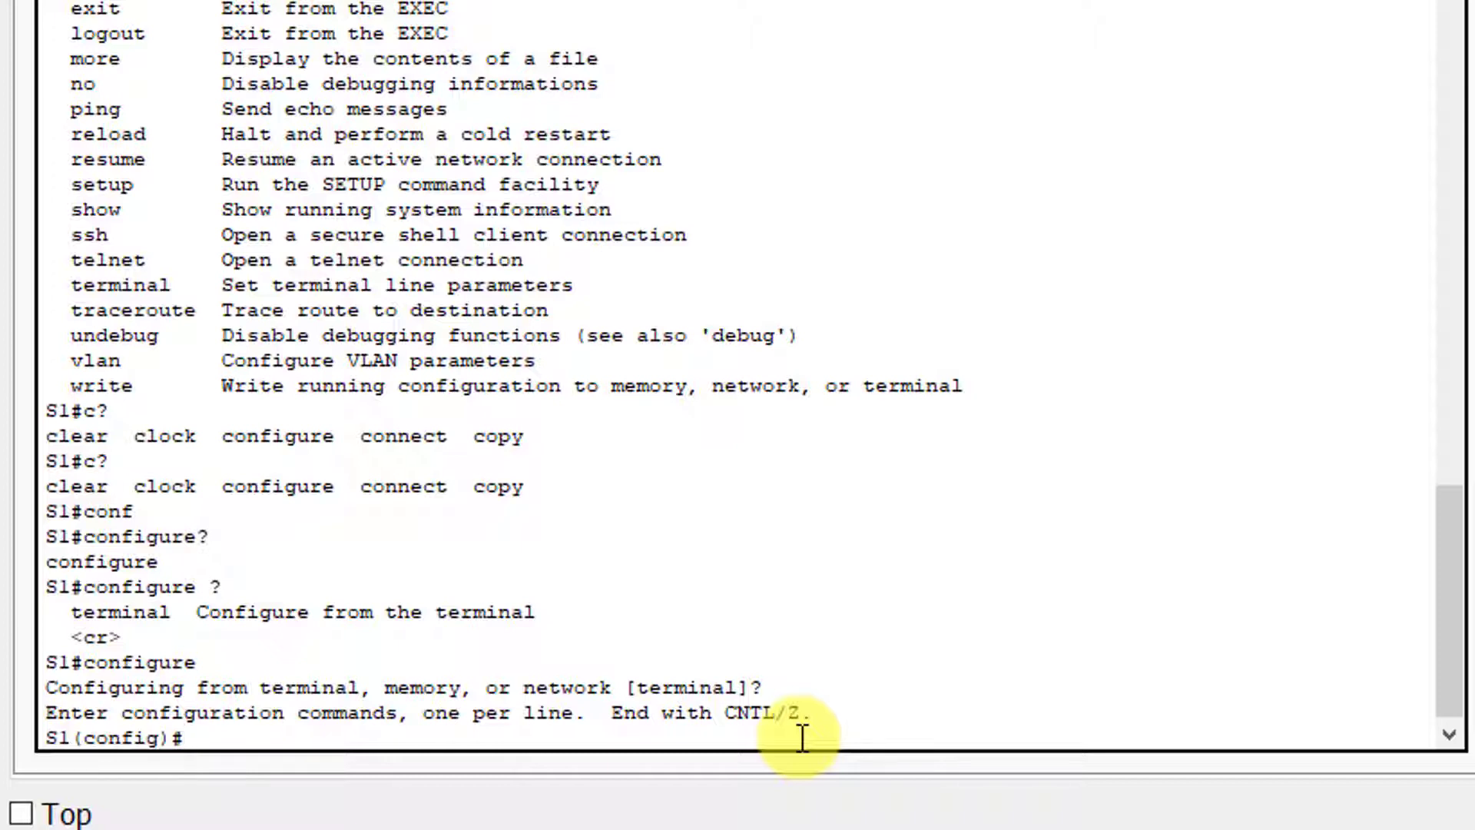
Examine the global configuration prompt and exit back to the privileged EXEC prompt.
drag(231, 739, 31, 731)
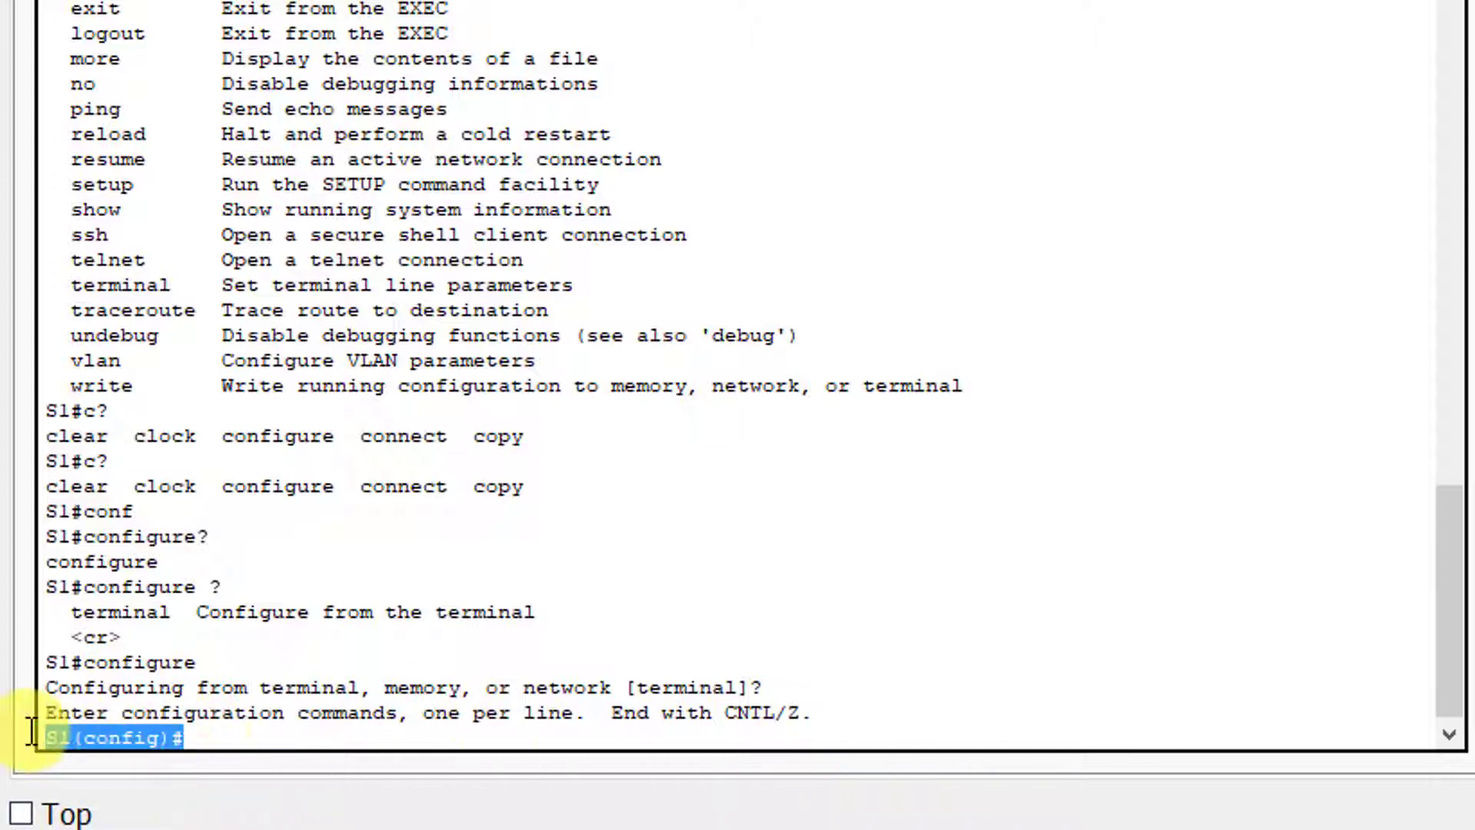
click(199, 739)
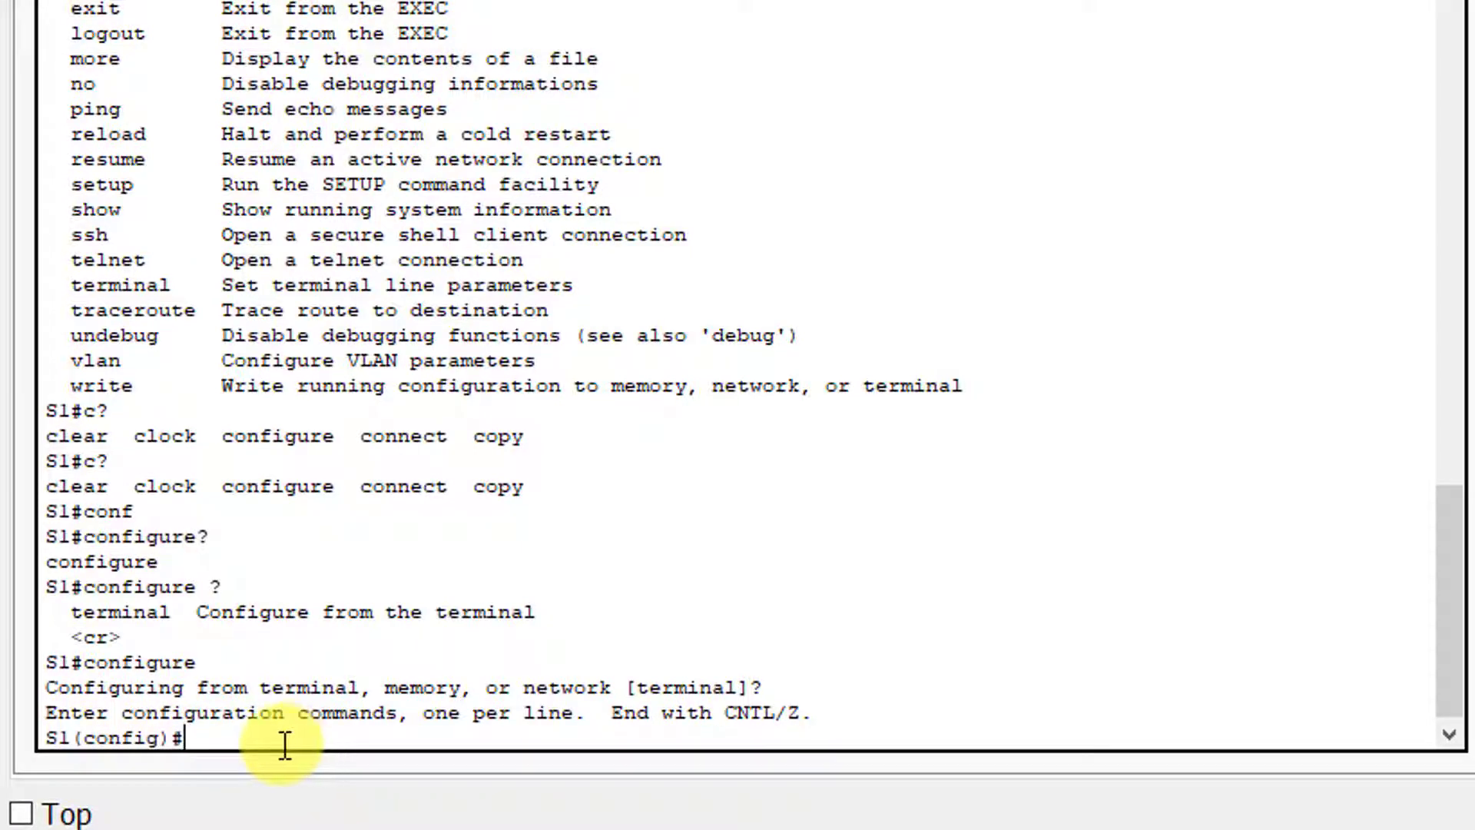
text(exit)
key(Return)
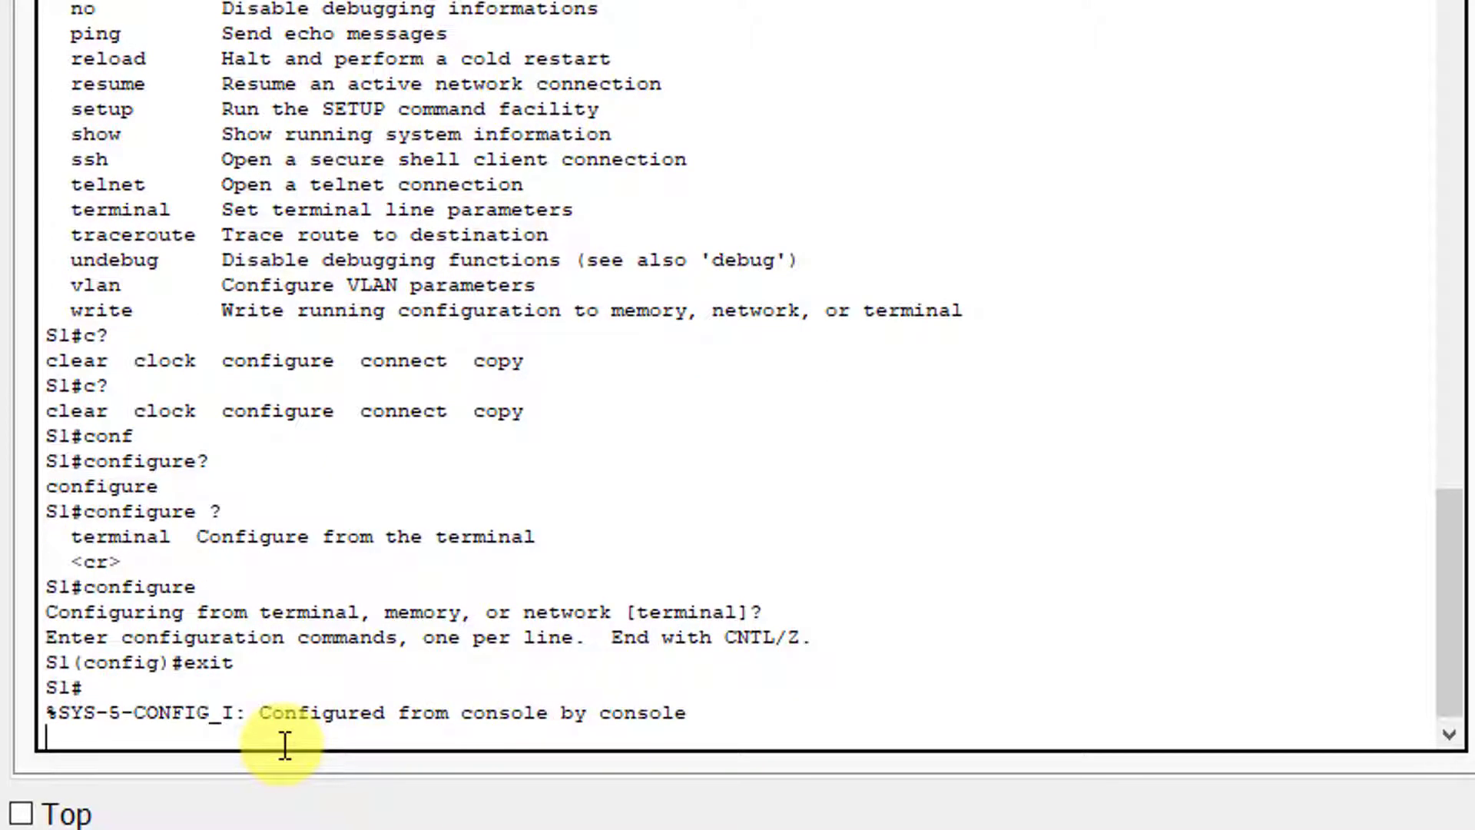
key(Return)
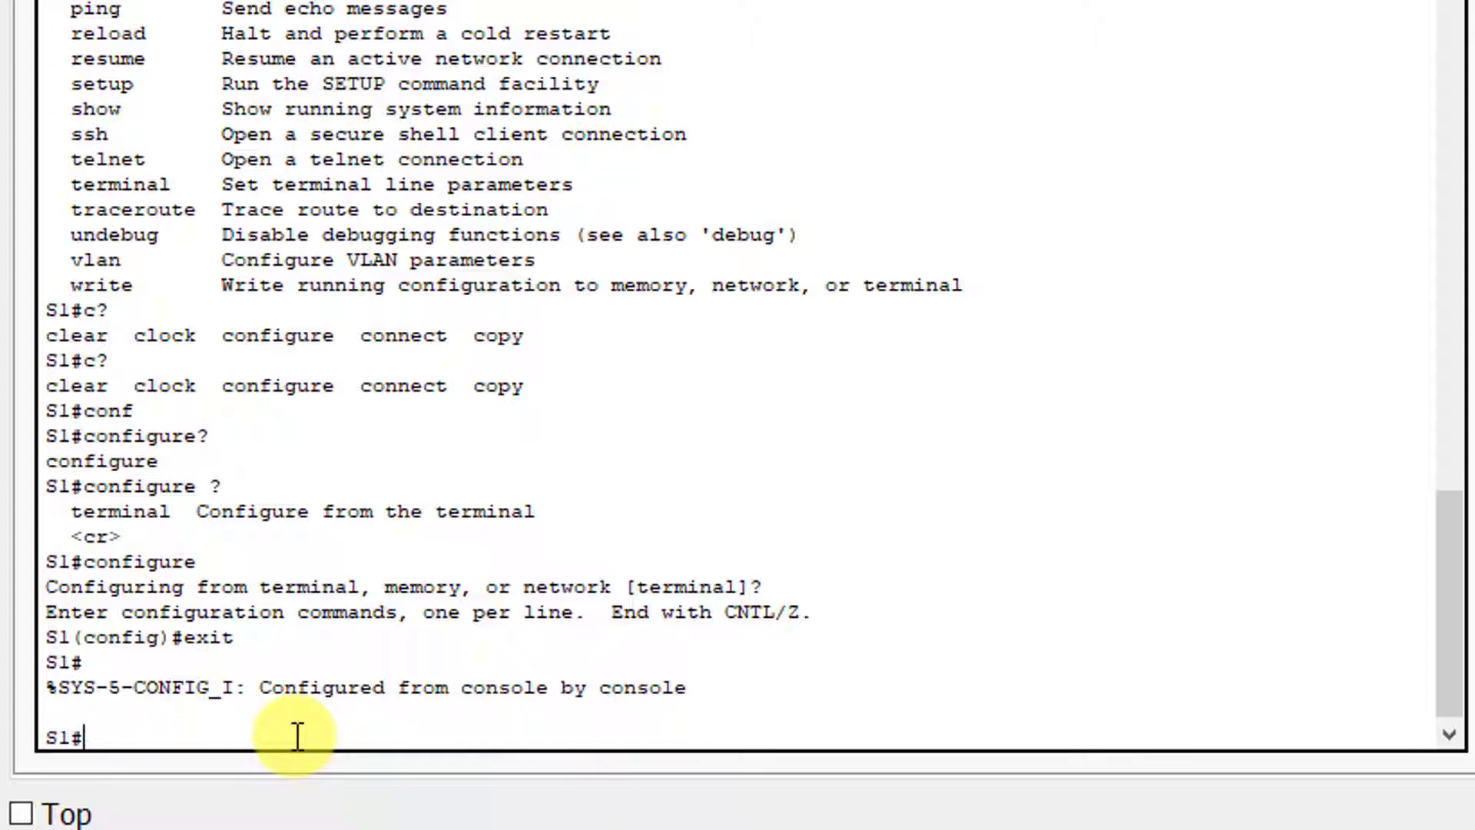
Try autocompleting sh and cl into show clock, and clear the line without running it.
text(sho)
key(BackSpace)
key(BackSpace)
key(BackSpace)
text(sh)
key(Tab)
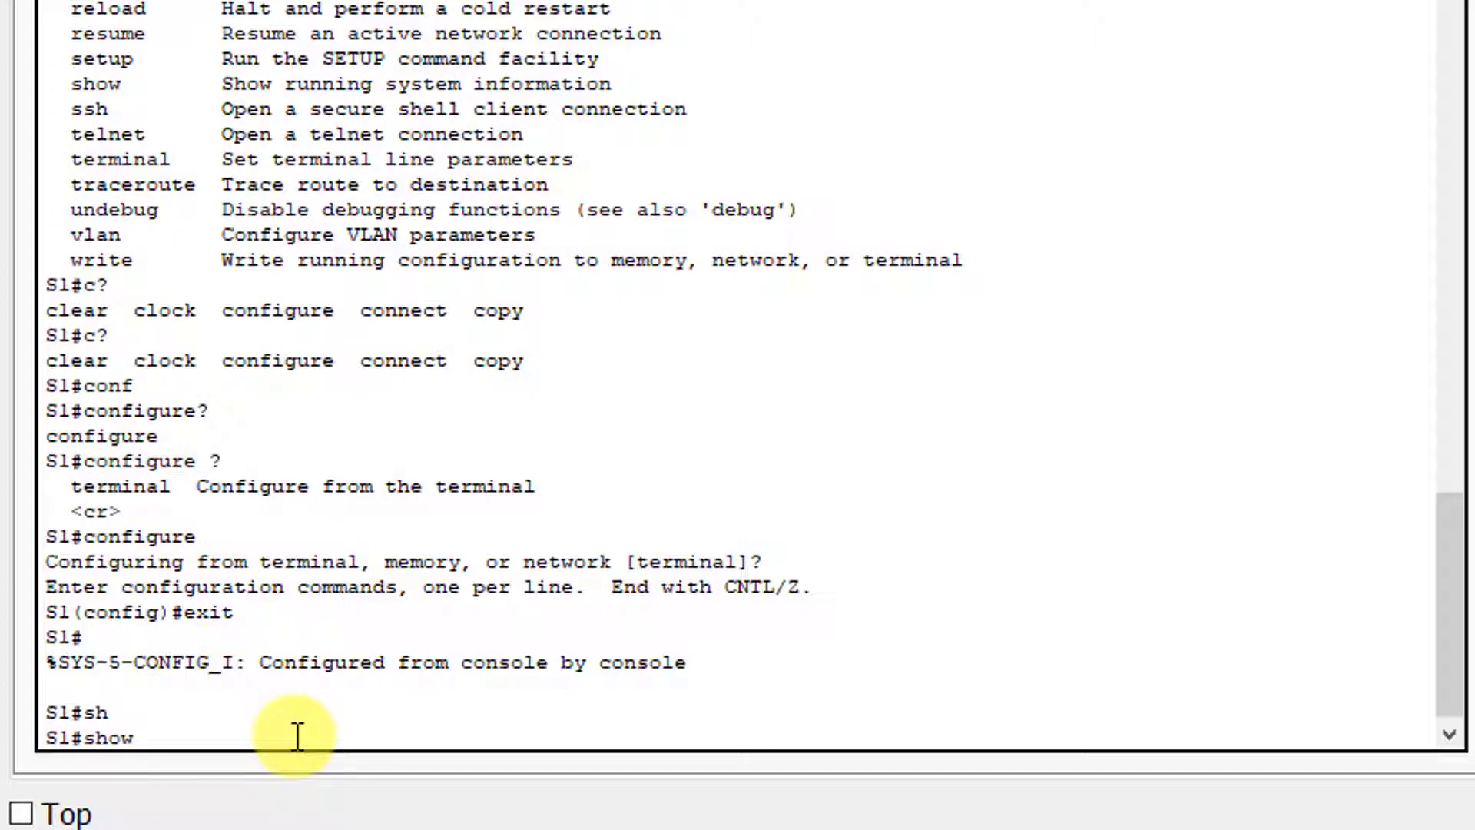
text(cl)
key(Tab)
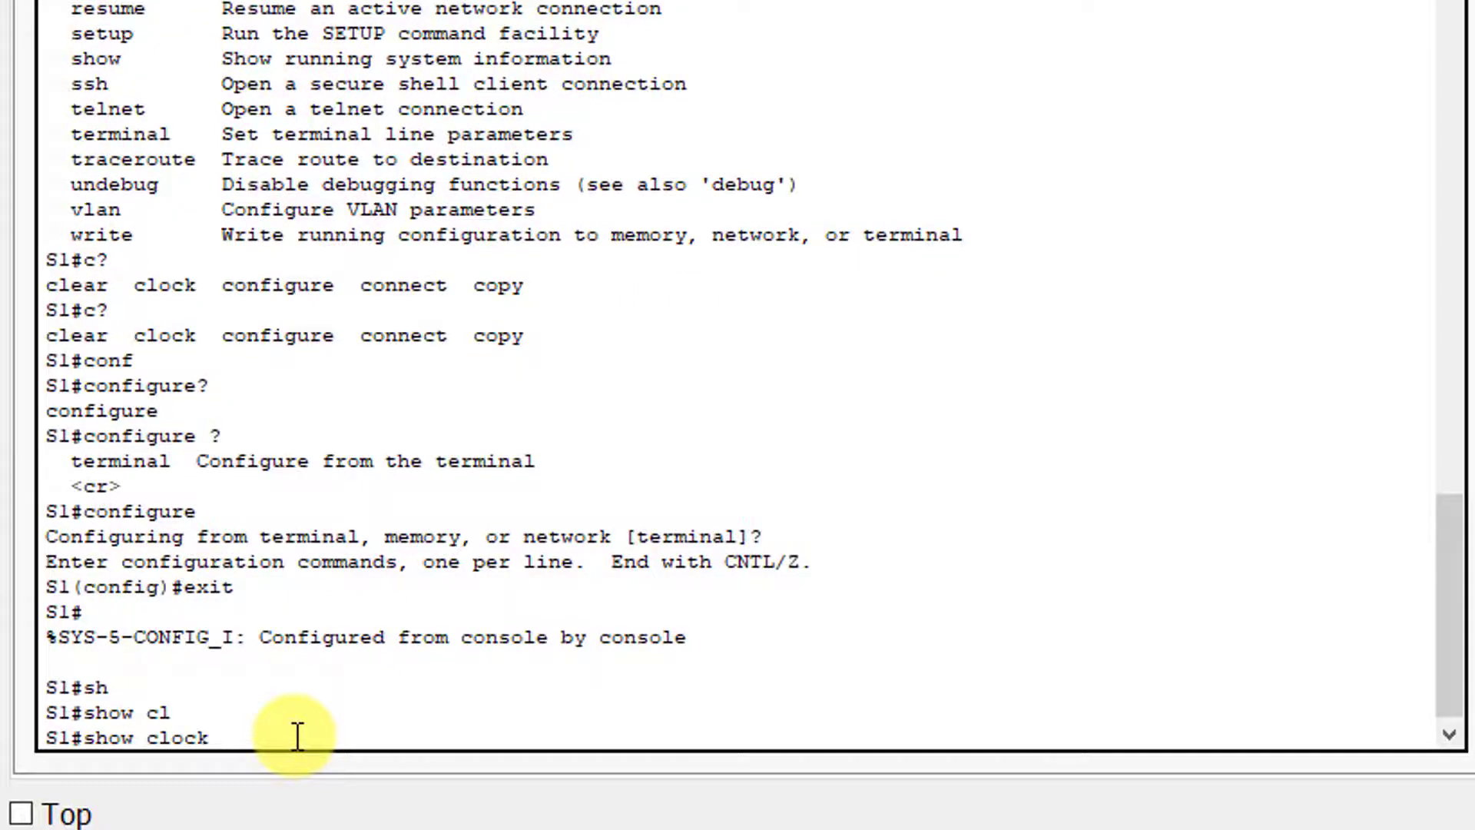
key(BackSpace)
key(BackSpace)
key(BackSpace)
key(BackSpace)
key(BackSpace)
key(BackSpace)
key(BackSpace)
key(BackSpace)
key(BackSpace)
key(BackSpace)
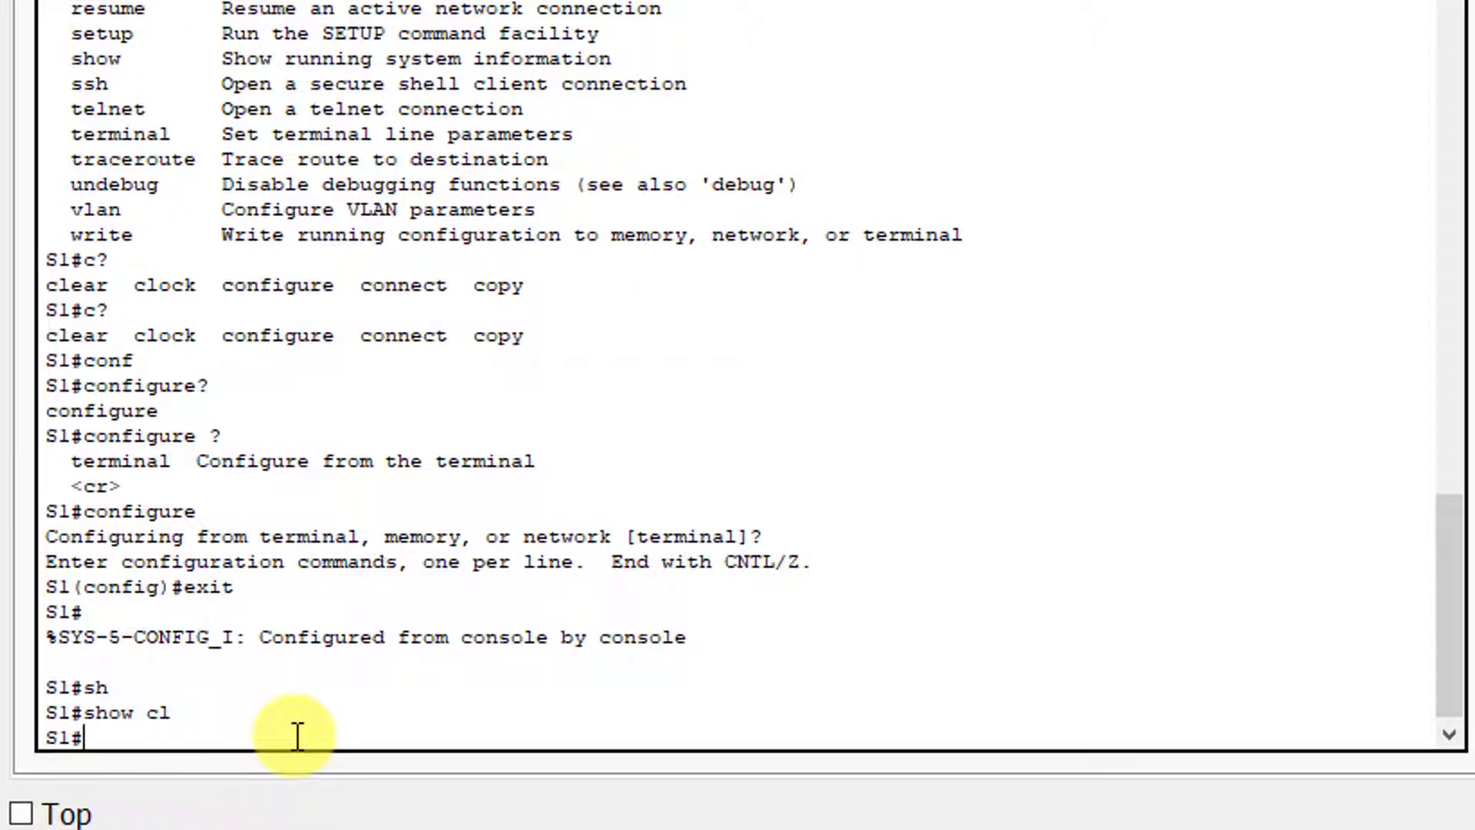
Display the switch clock using the abbreviated command sh cl.
text(sh cl)
key(Return)
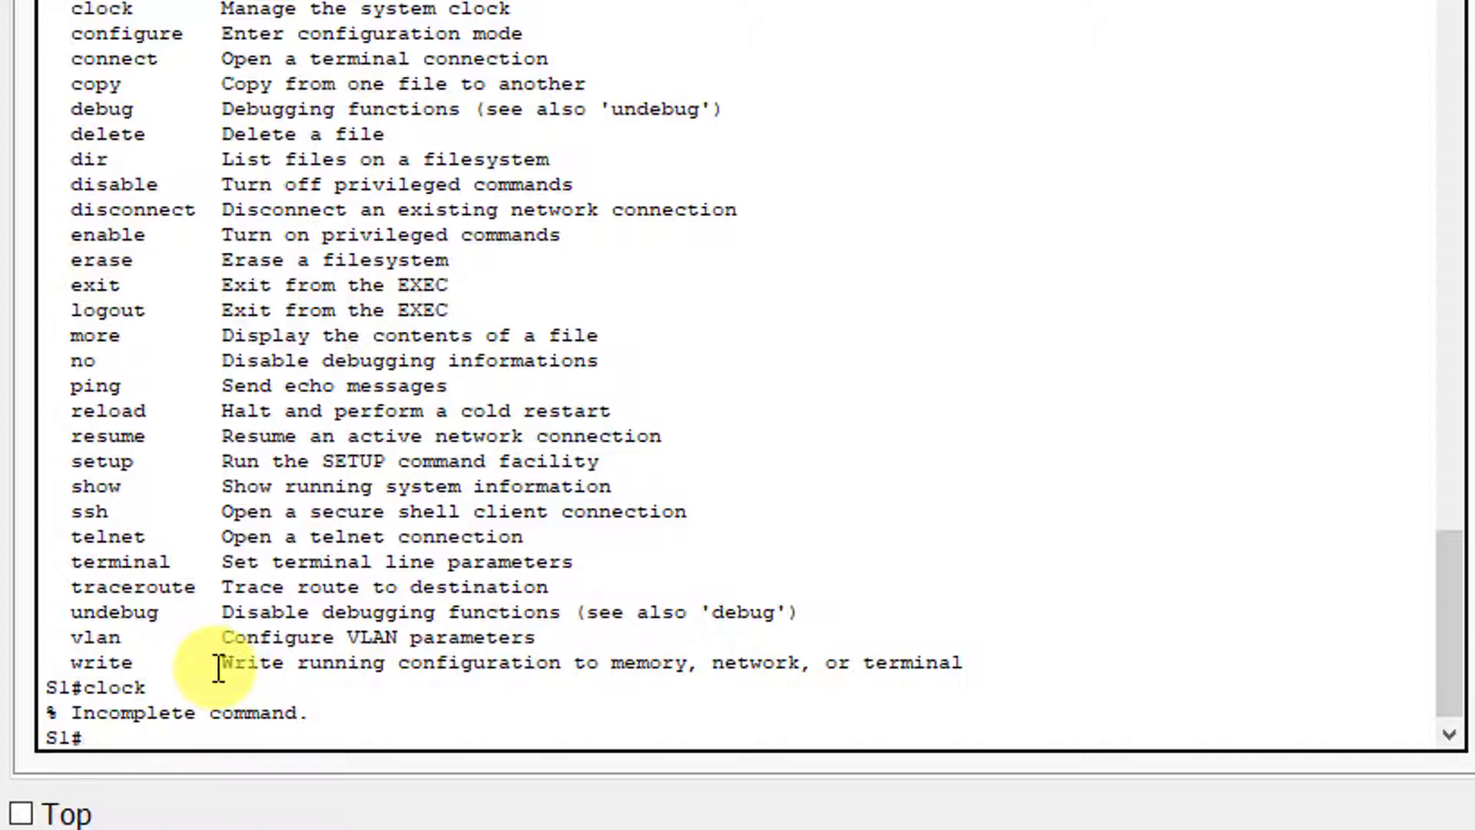
Run the clock command without any parameters at the privileged EXEC prompt.
text(clock)
key(BackSpace)
key(BackSpace)
key(BackSpace)
key(BackSpace)
key(BackSpace)
text(clock)
key(Return)
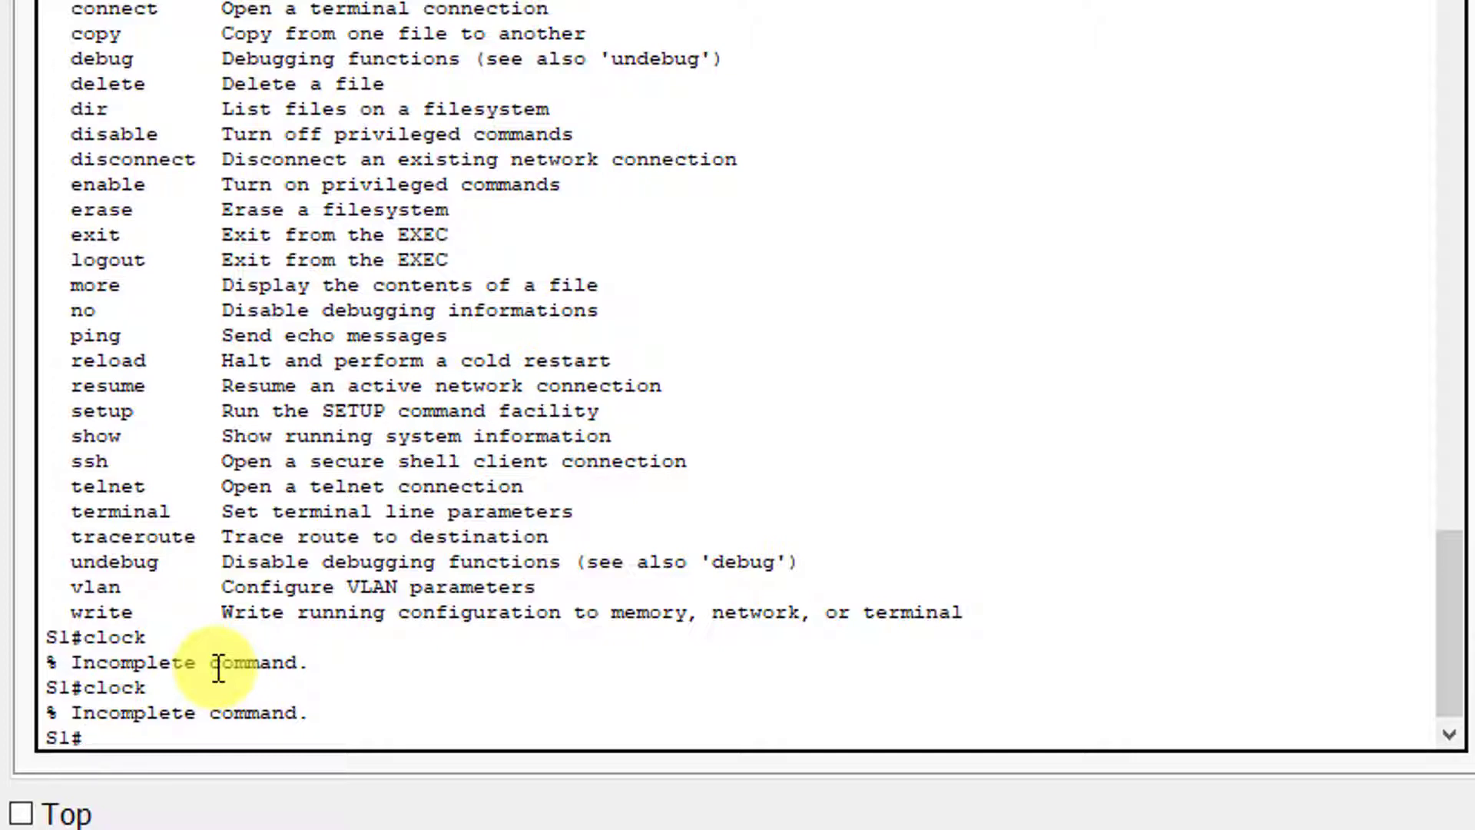
Request help for the clock command with clo ? and examine the description of the set parameter.
text(clo)
key(BackSpace)
key(BackSpace)
key(BackSpace)
text(clock)
key(BackSpace)
key(BackSpace)
key(BackSpace)
key(BackSpace)
key(BackSpace)
key(BackSpace)
text(clo ?)
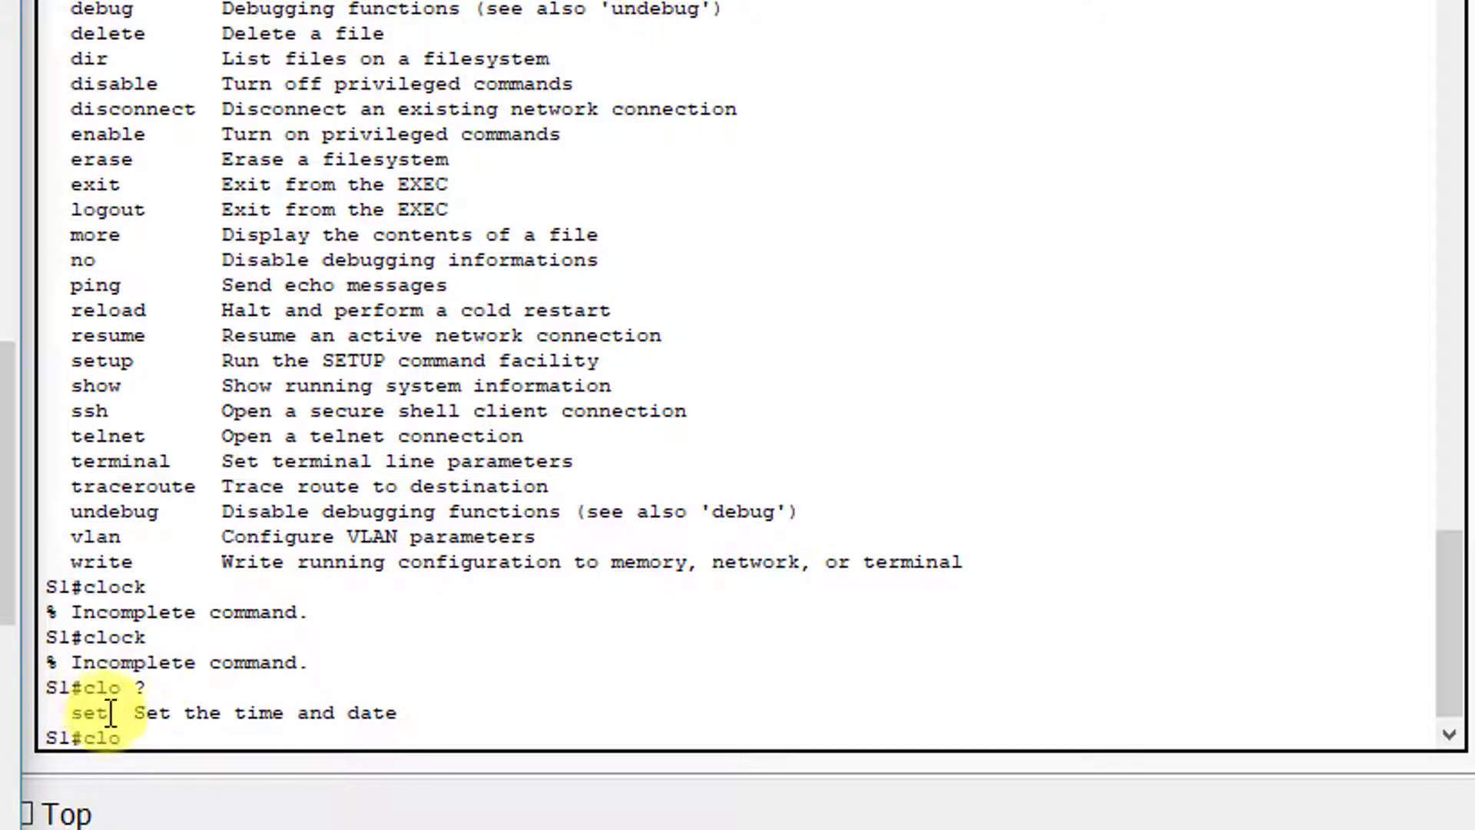
drag(186, 716, 240, 730)
click(198, 742)
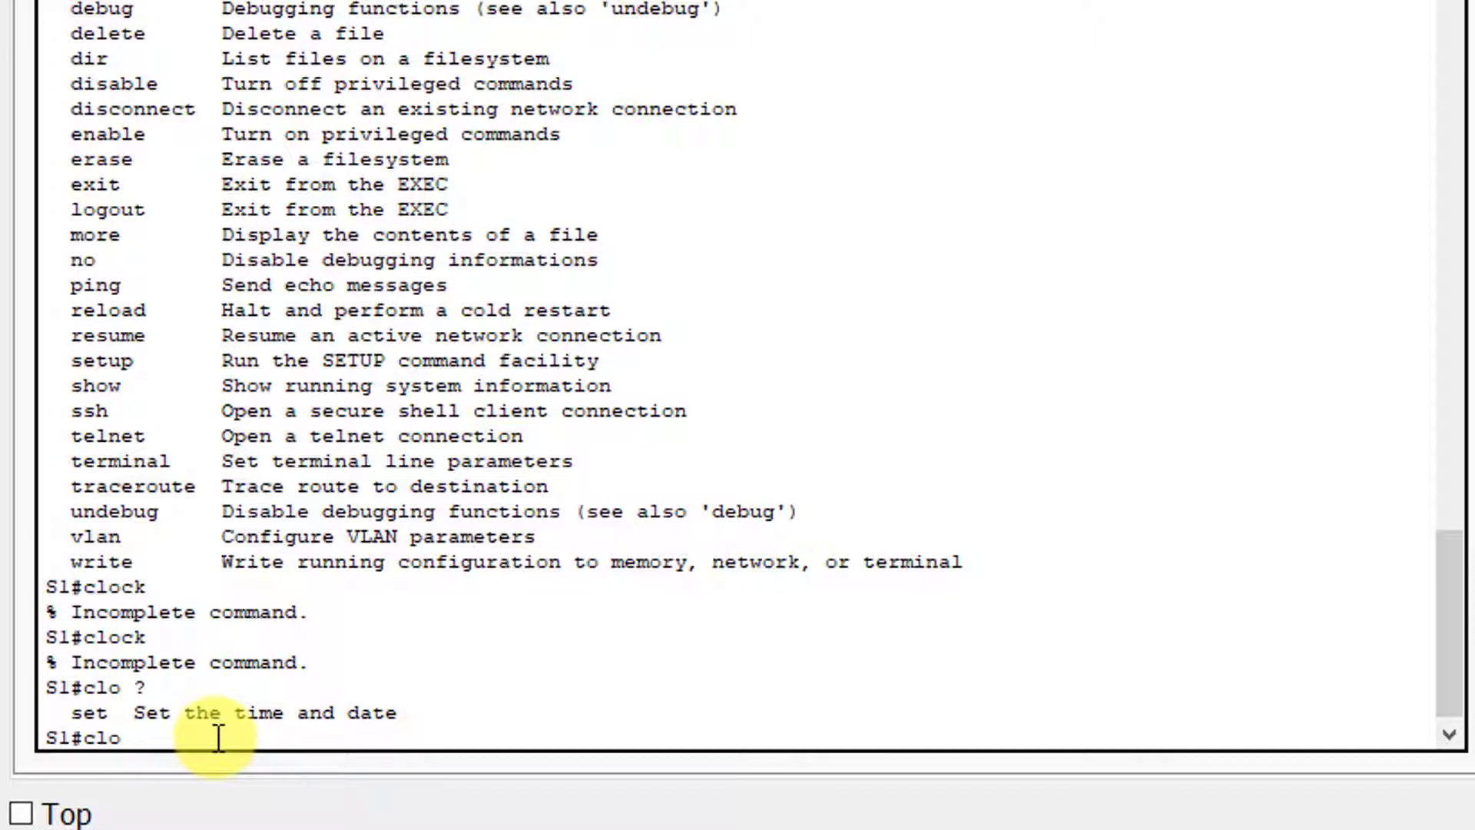
Request help for clock set and examine the required time format.
text(cl)
key(BackSpace)
key(BackSpace)
key(BackSpace)
key(BackSpace)
text(ock set ?)
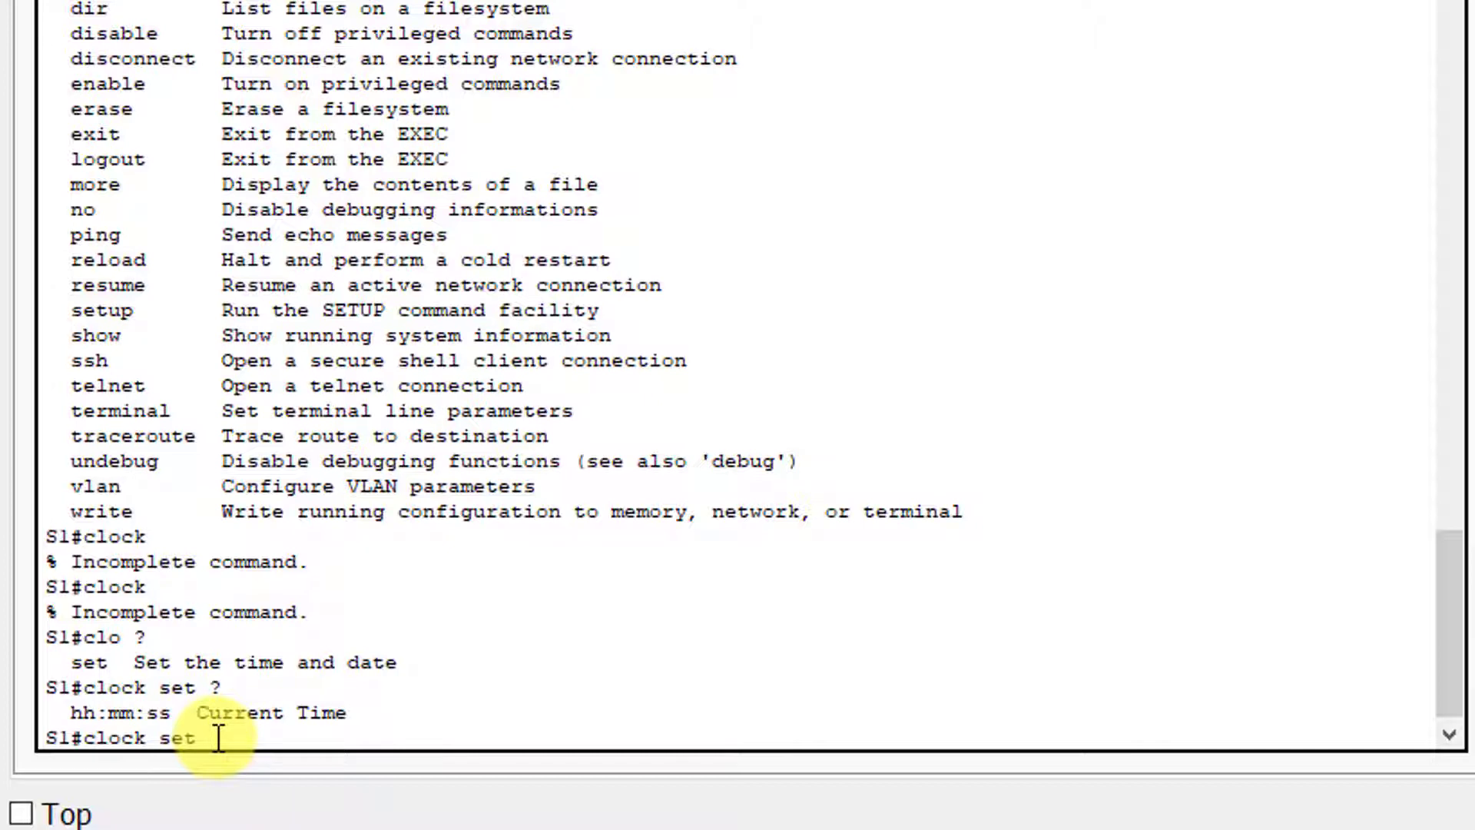
triple_click(345, 718)
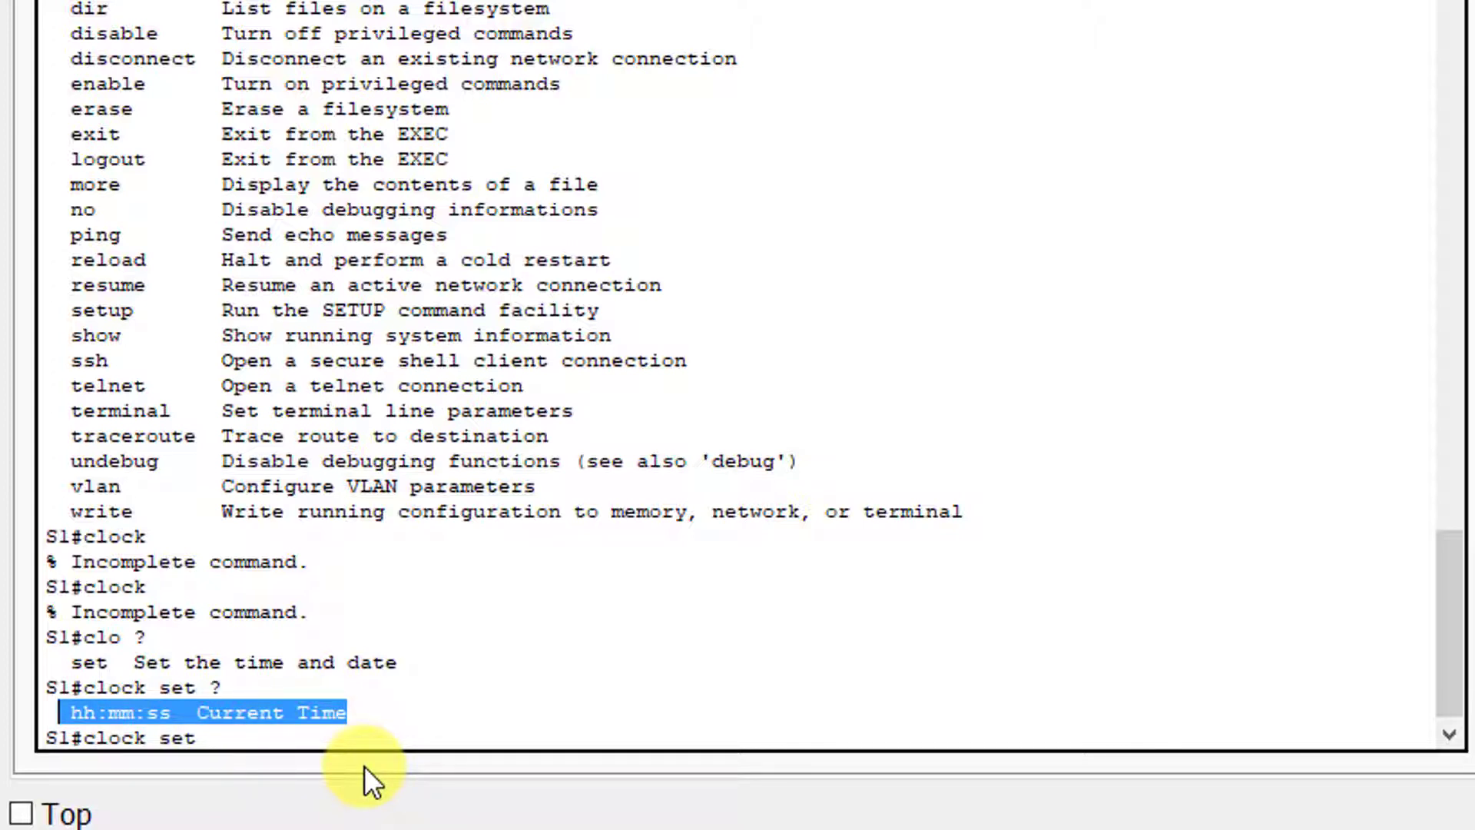
Clear the line and run clock set without a time value.
key(BackSpace)
key(BackSpace)
key(BackSpace)
key(BackSpace)
key(BackSpace)
key(BackSpace)
key(BackSpace)
key(BackSpace)
key(BackSpace)
key(BackSpace)
text(cl)
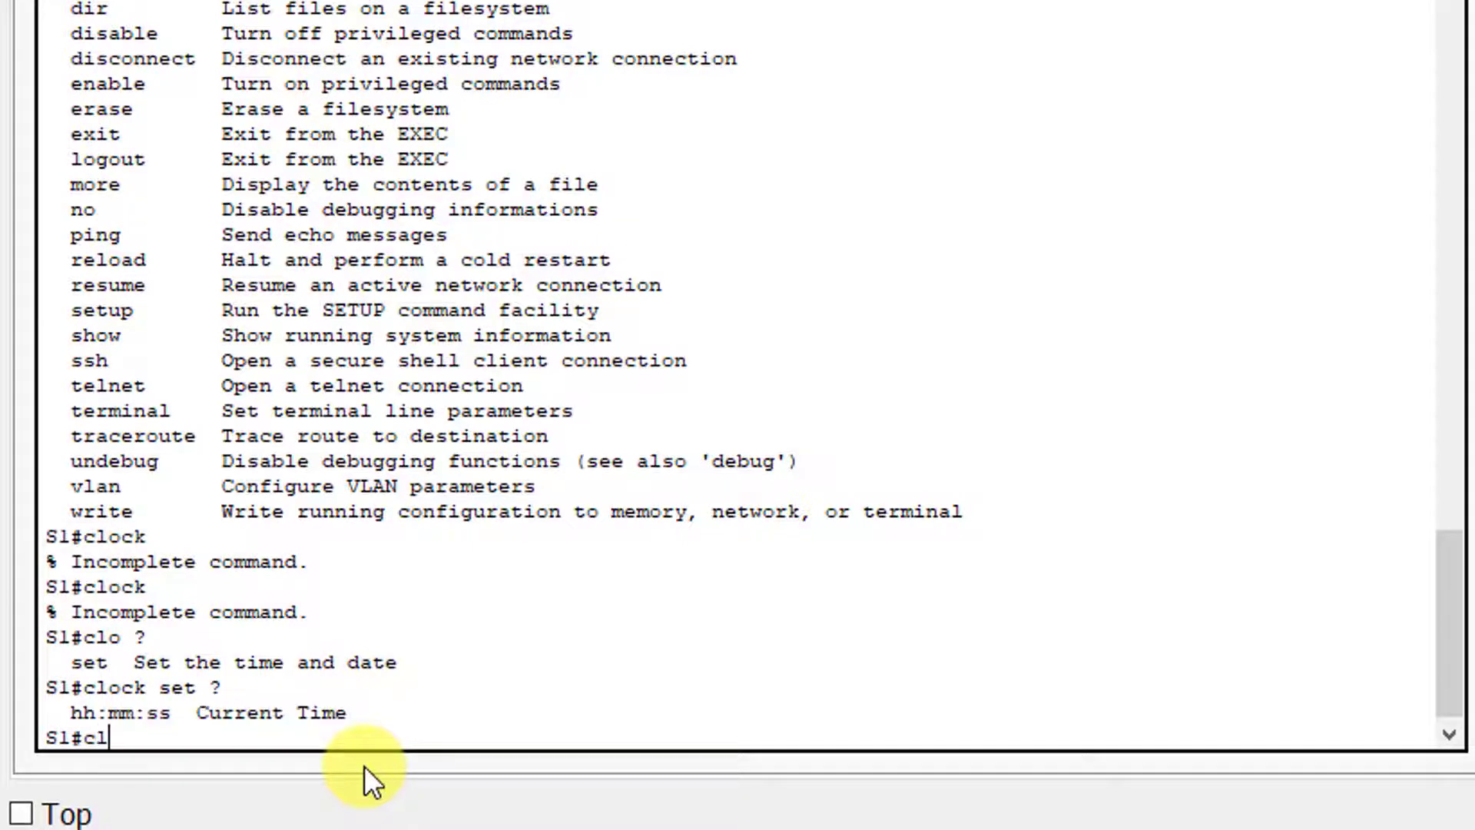
text(ock set)
key(Return)
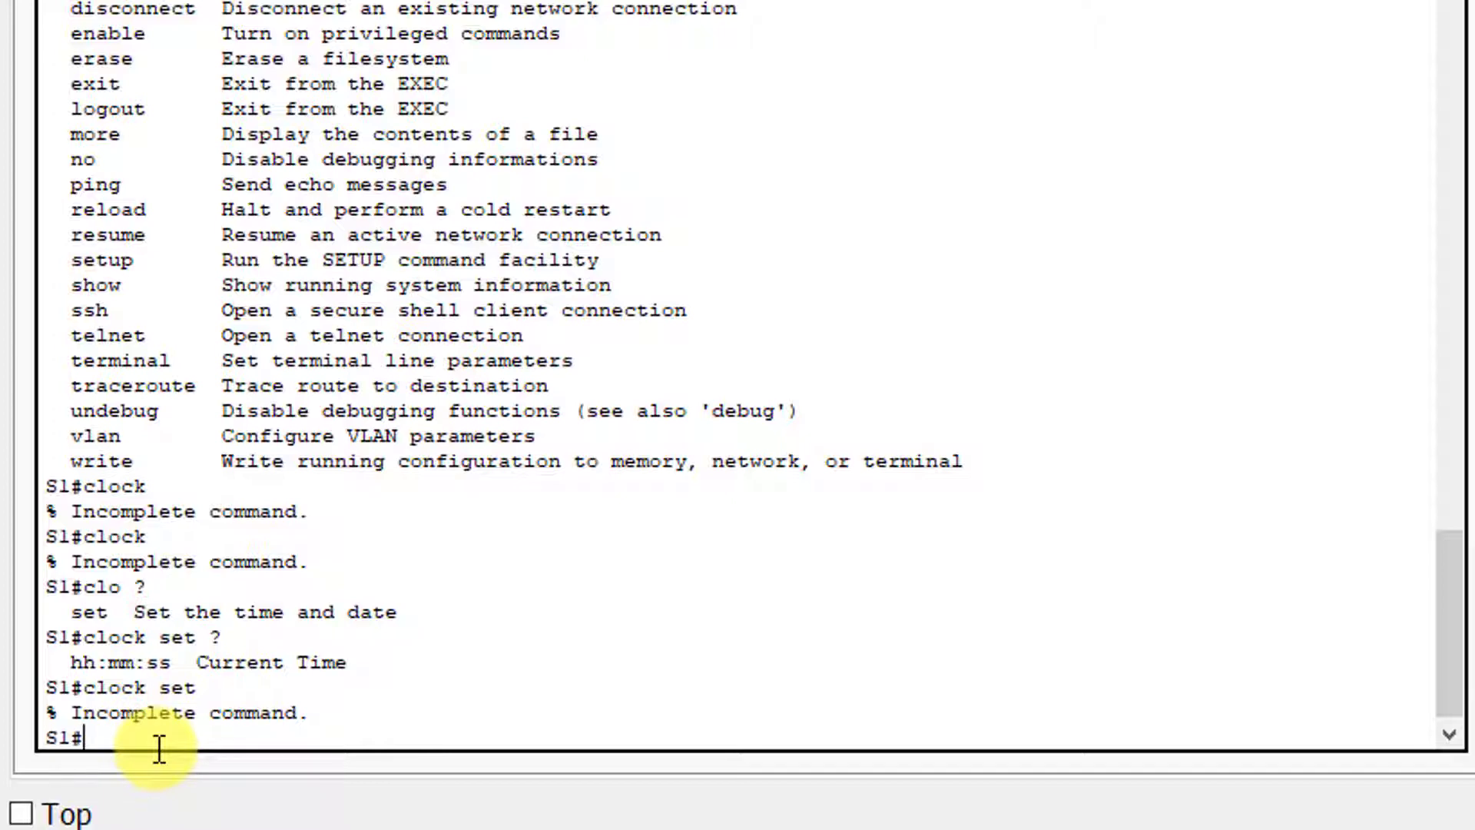
Request help for clock set again, add the time 15:00:00, and request help for the remaining parameters.
text(clock set ?)
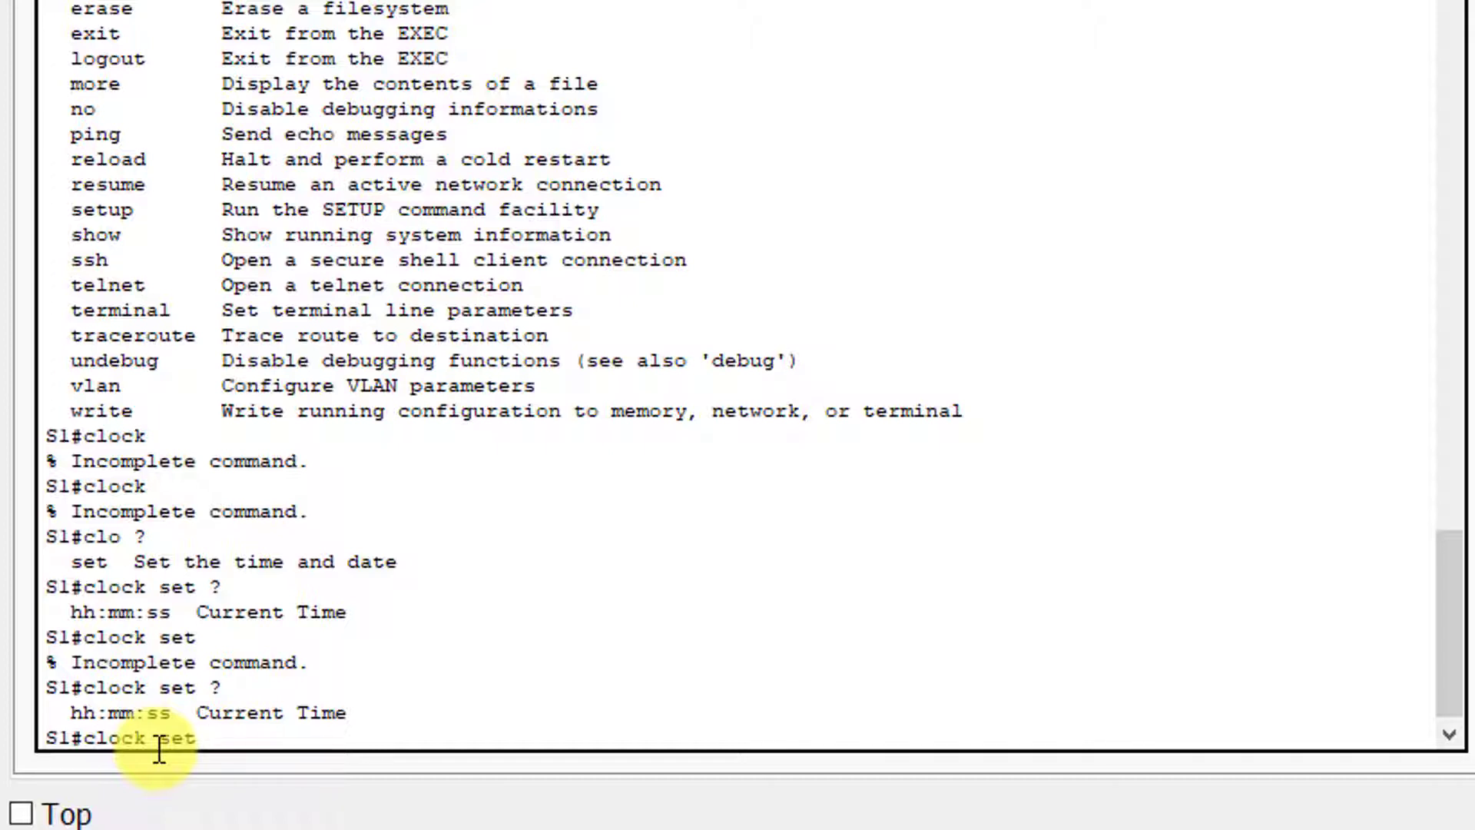
text(15:00:00 ?)
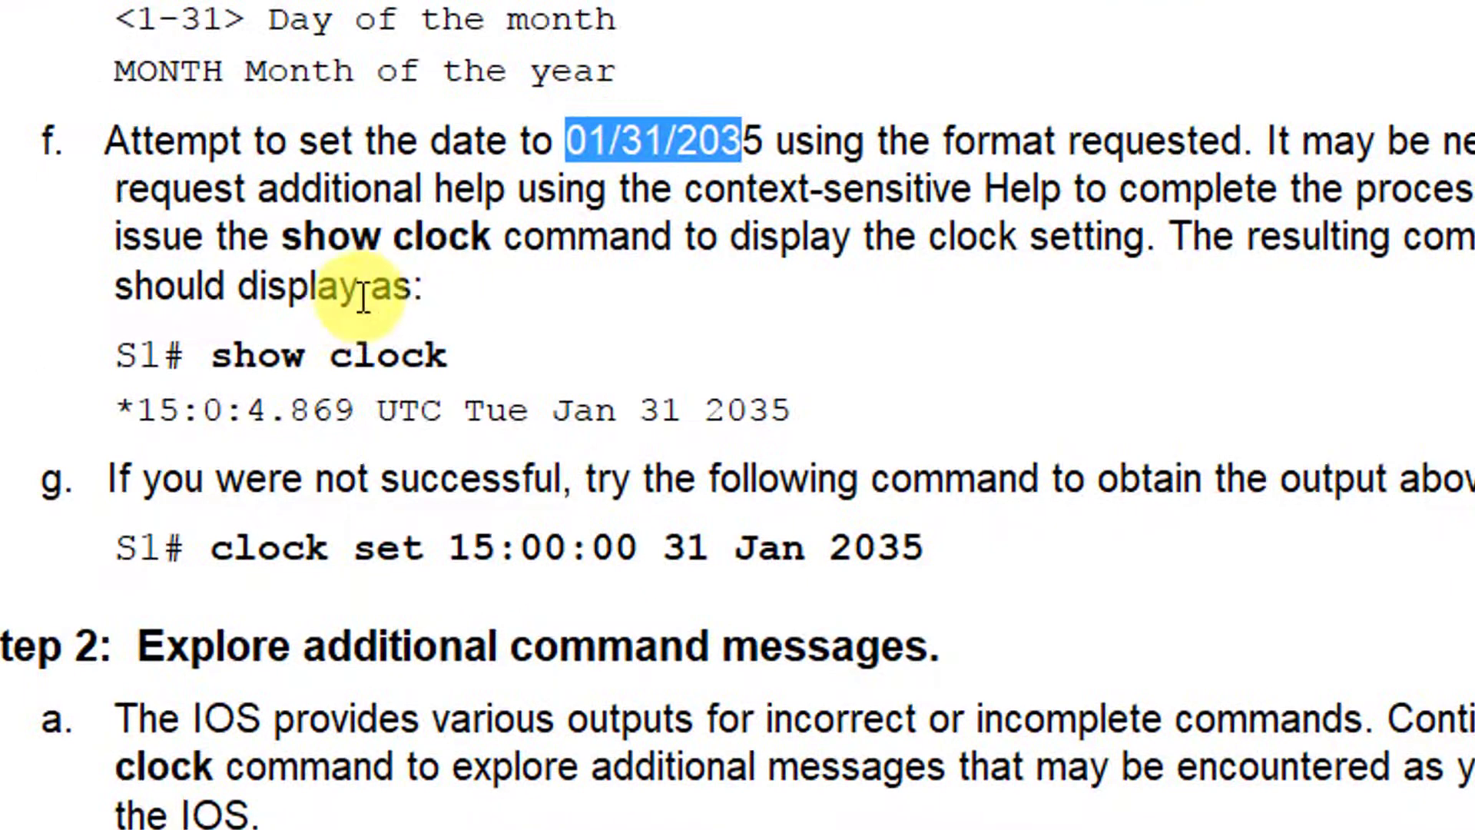
Examine the expected show clock output and the full clock set command in the lab instructions.
drag(127, 358, 854, 411)
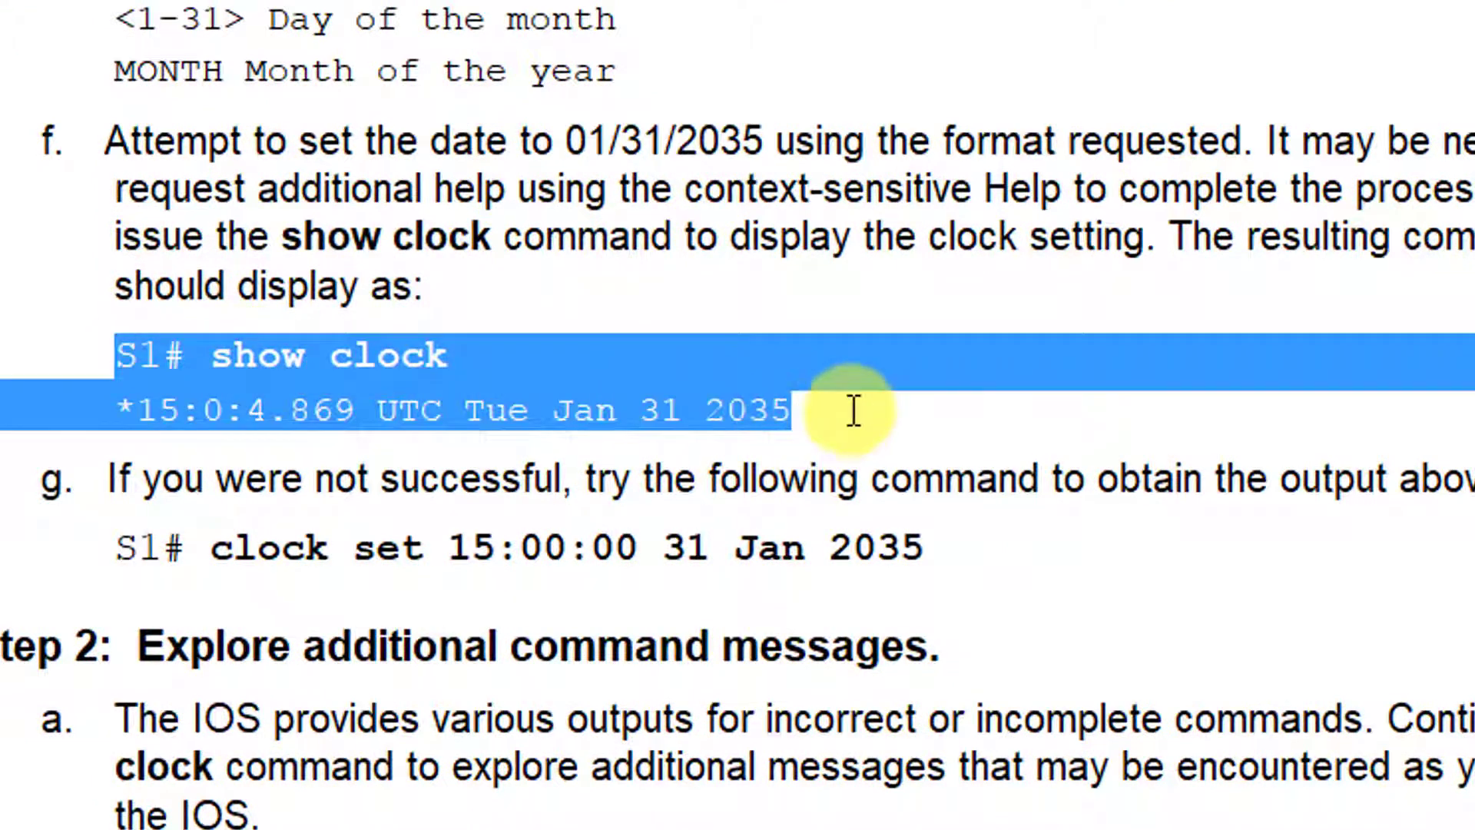
click(853, 286)
scroll(853, 286, down, 3)
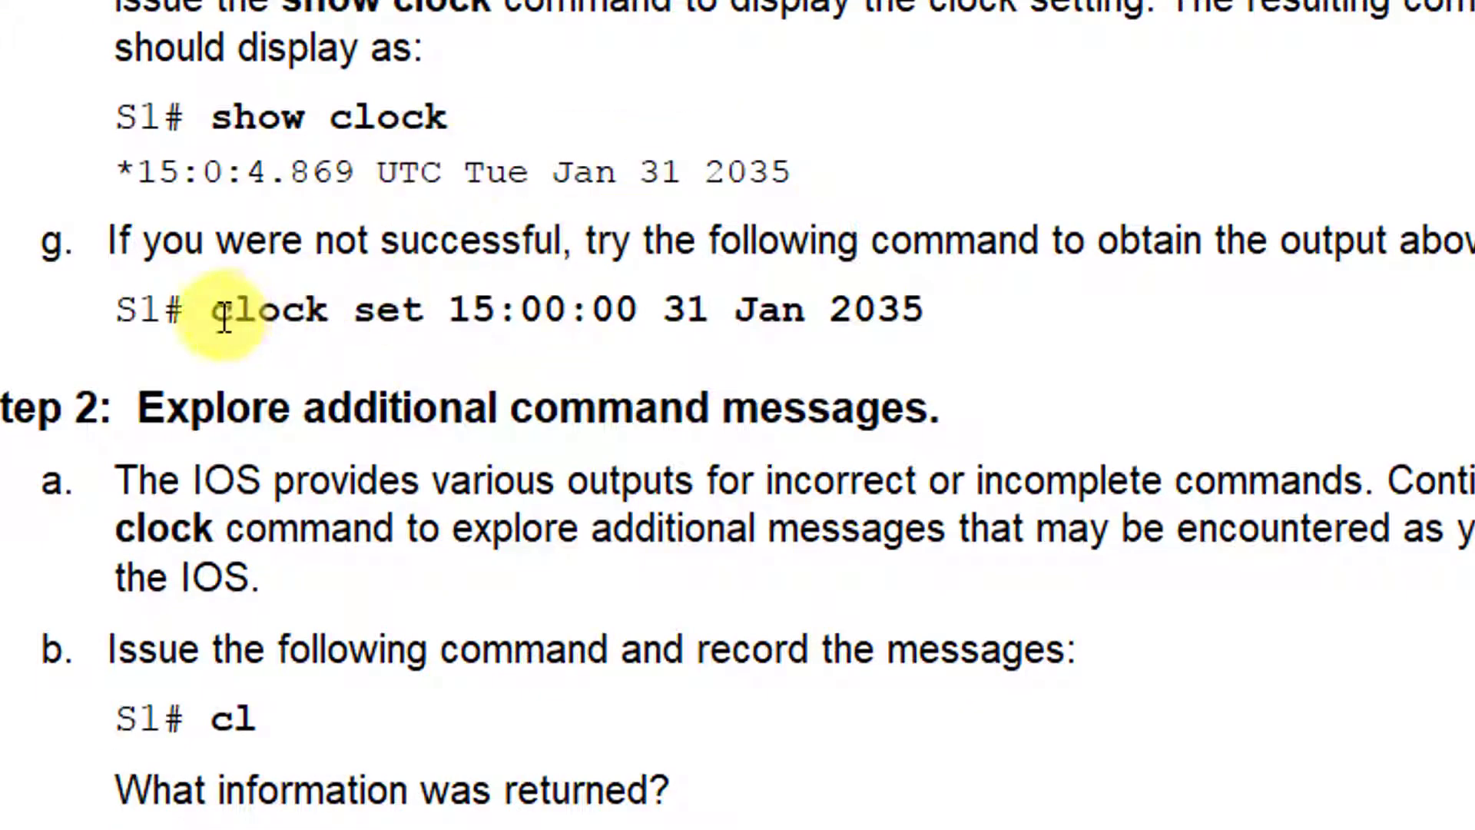
Request help for commands beginning with cl, and set the clock with clo set 15:00:00 31 Jan 2035.
drag(219, 313, 932, 303)
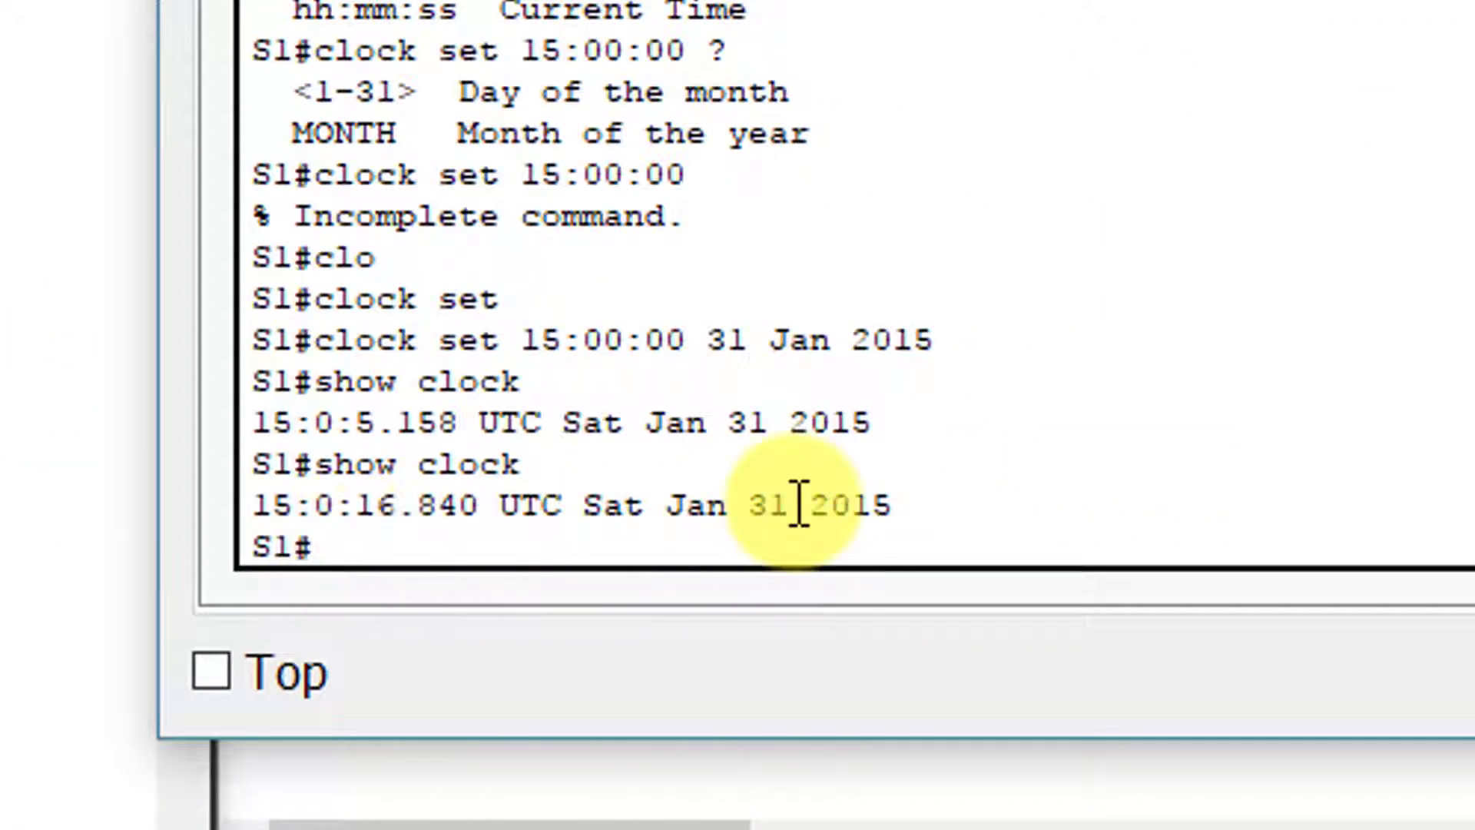
text(cl?)
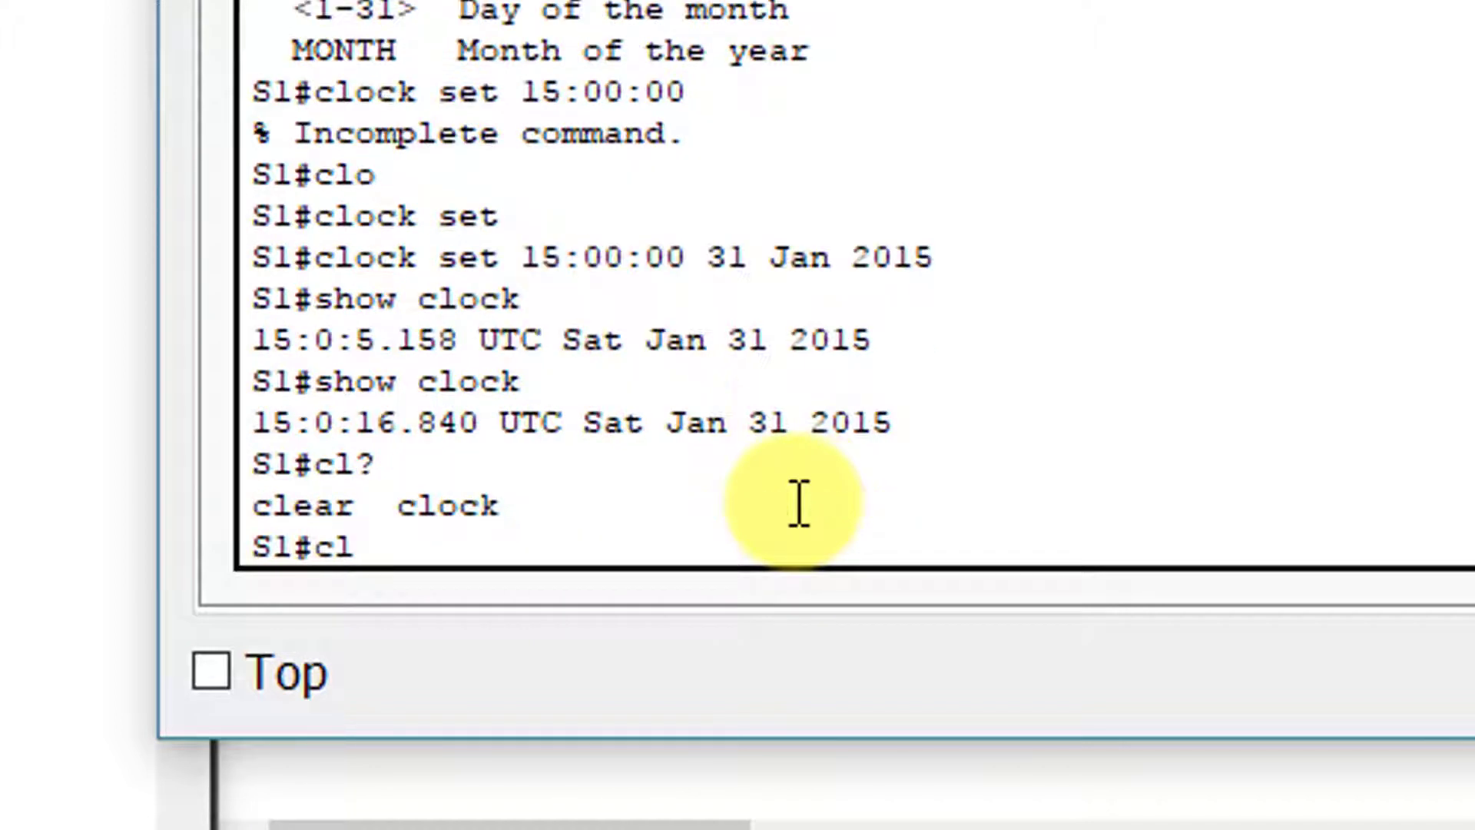
text(o set 15:00:00)
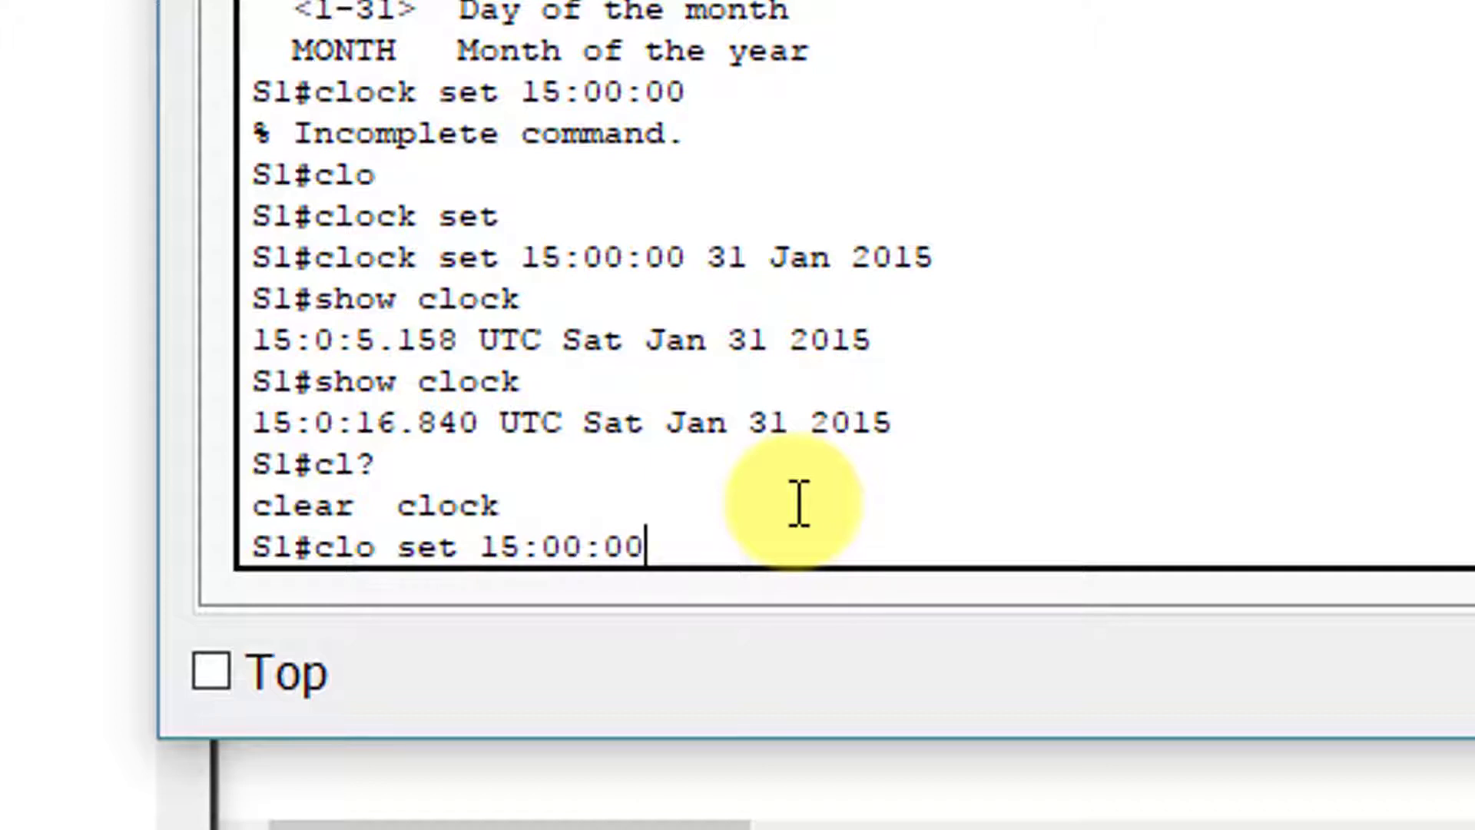
text( 31 Jan)
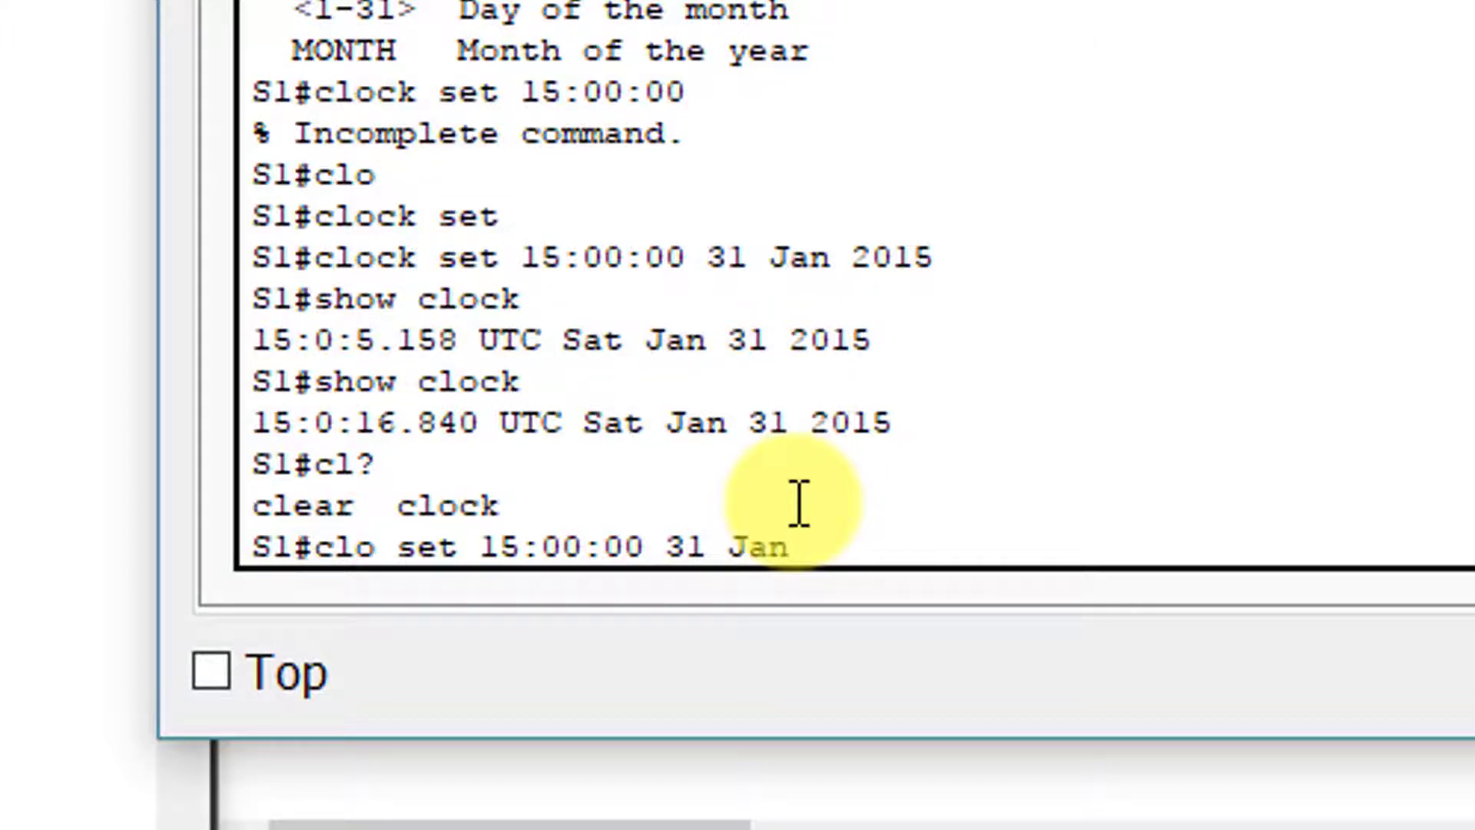
text( 201)
key(BackSpace)
text(35)
key(Return)
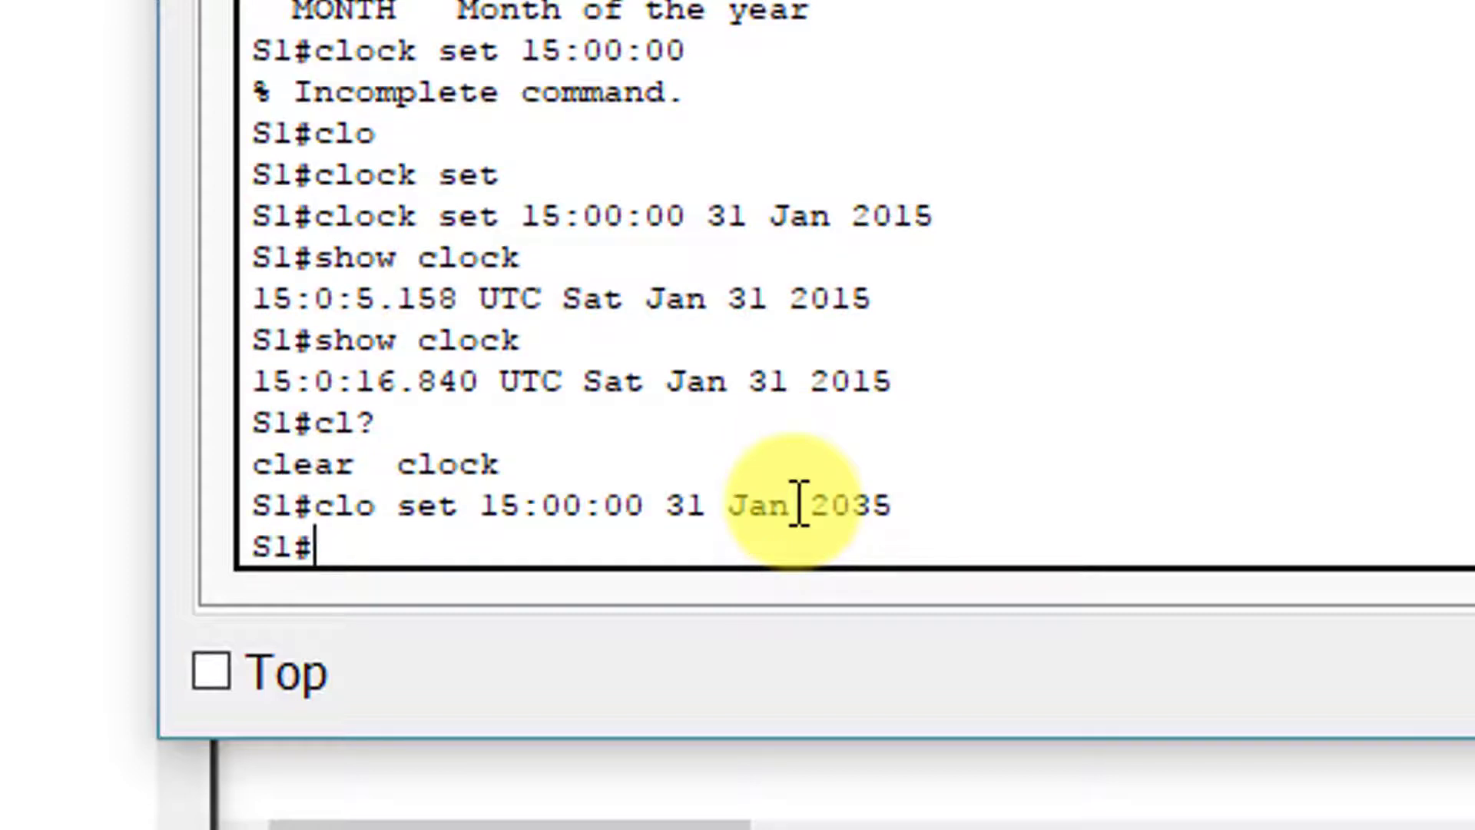
Display the switch's clock setting with the abbreviated command sh clo and examine the date and time output.
text(sh cl)
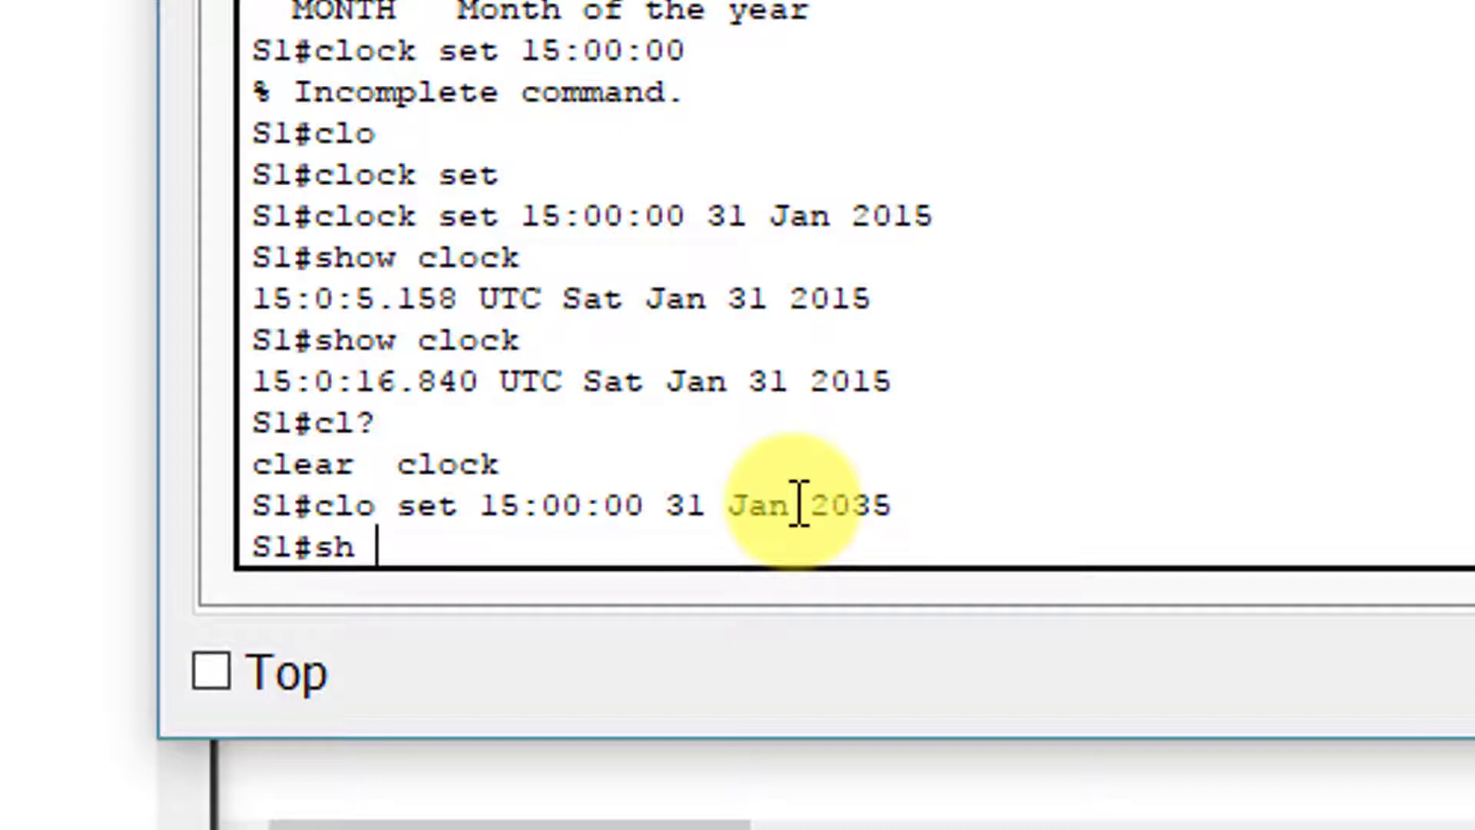
text(o)
key(Return)
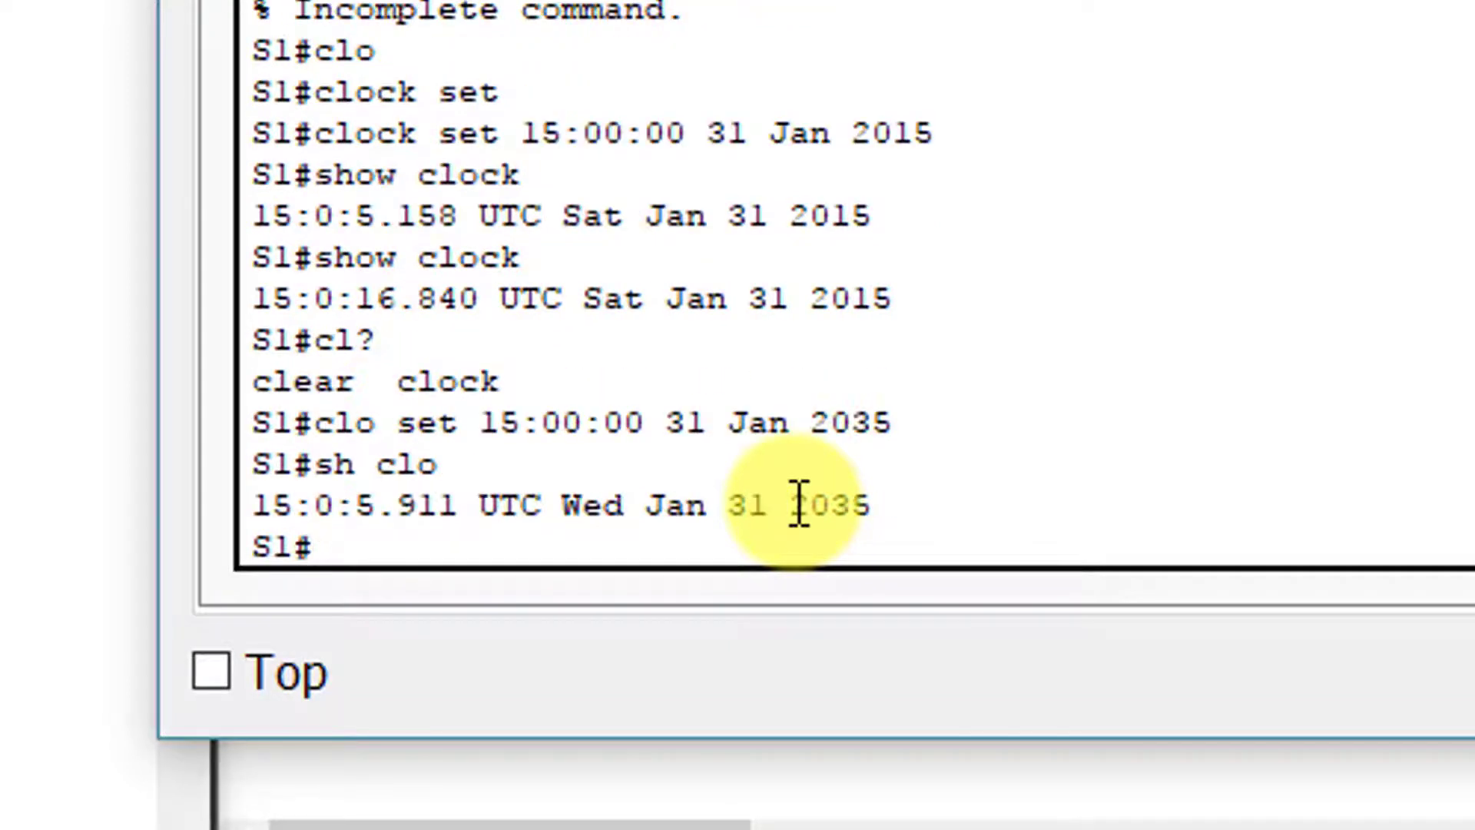
drag(892, 504, 257, 513)
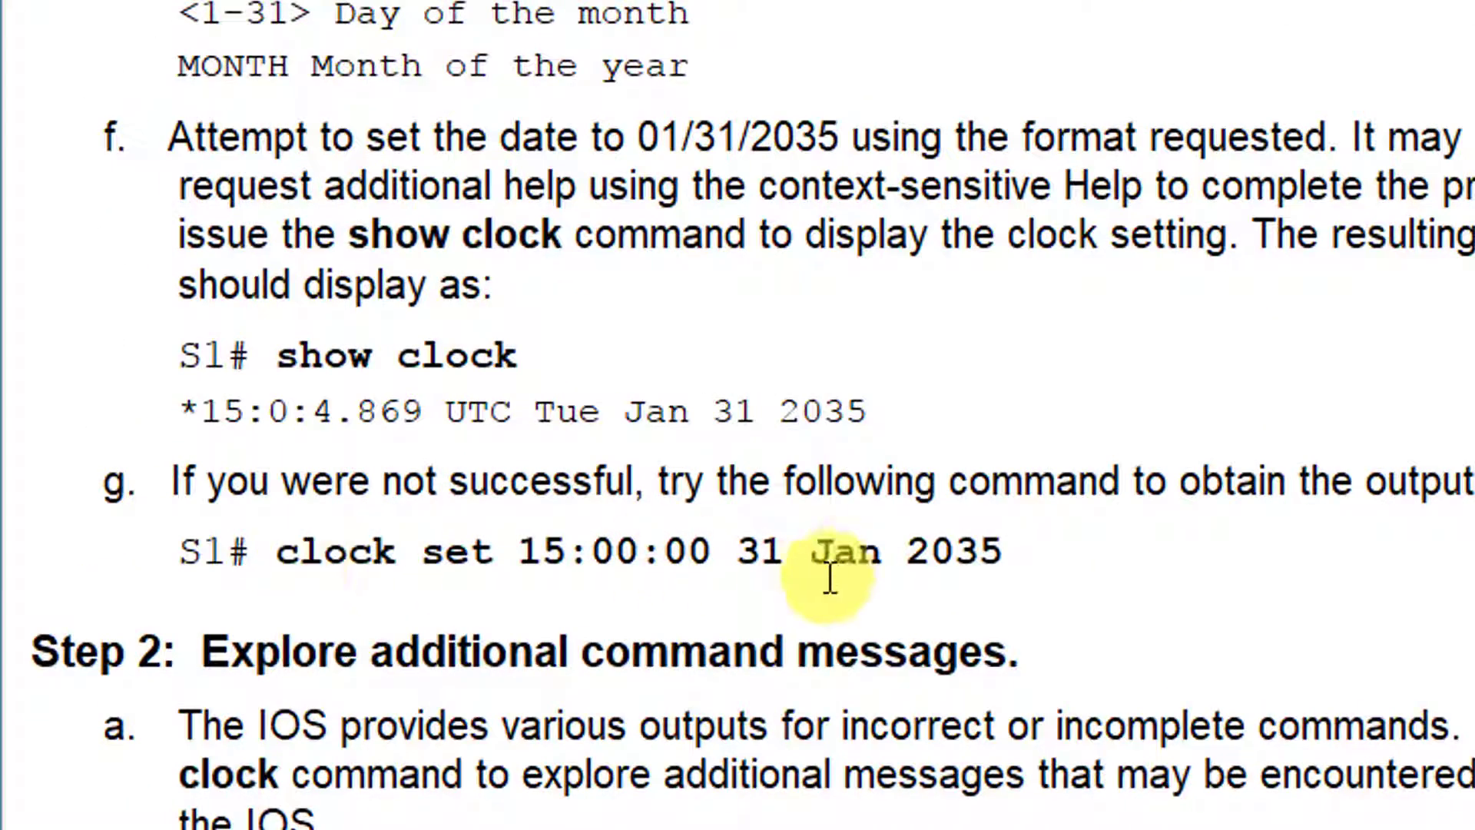
Run the commands cl and clock on S1 as called for in Step 2 of the lab instructions.
scroll(833, 565, down, 3)
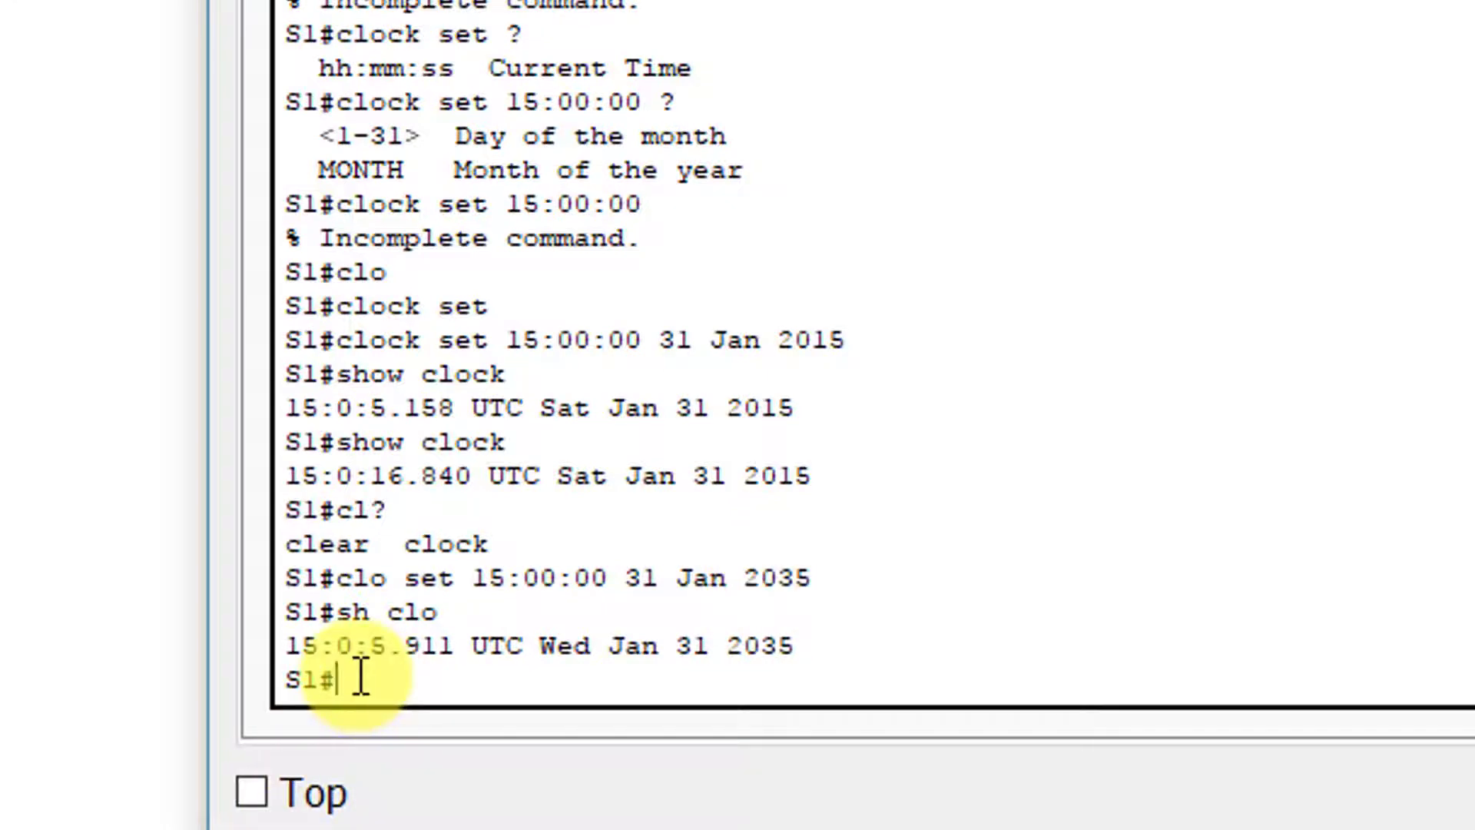
text(cl)
key(Return)
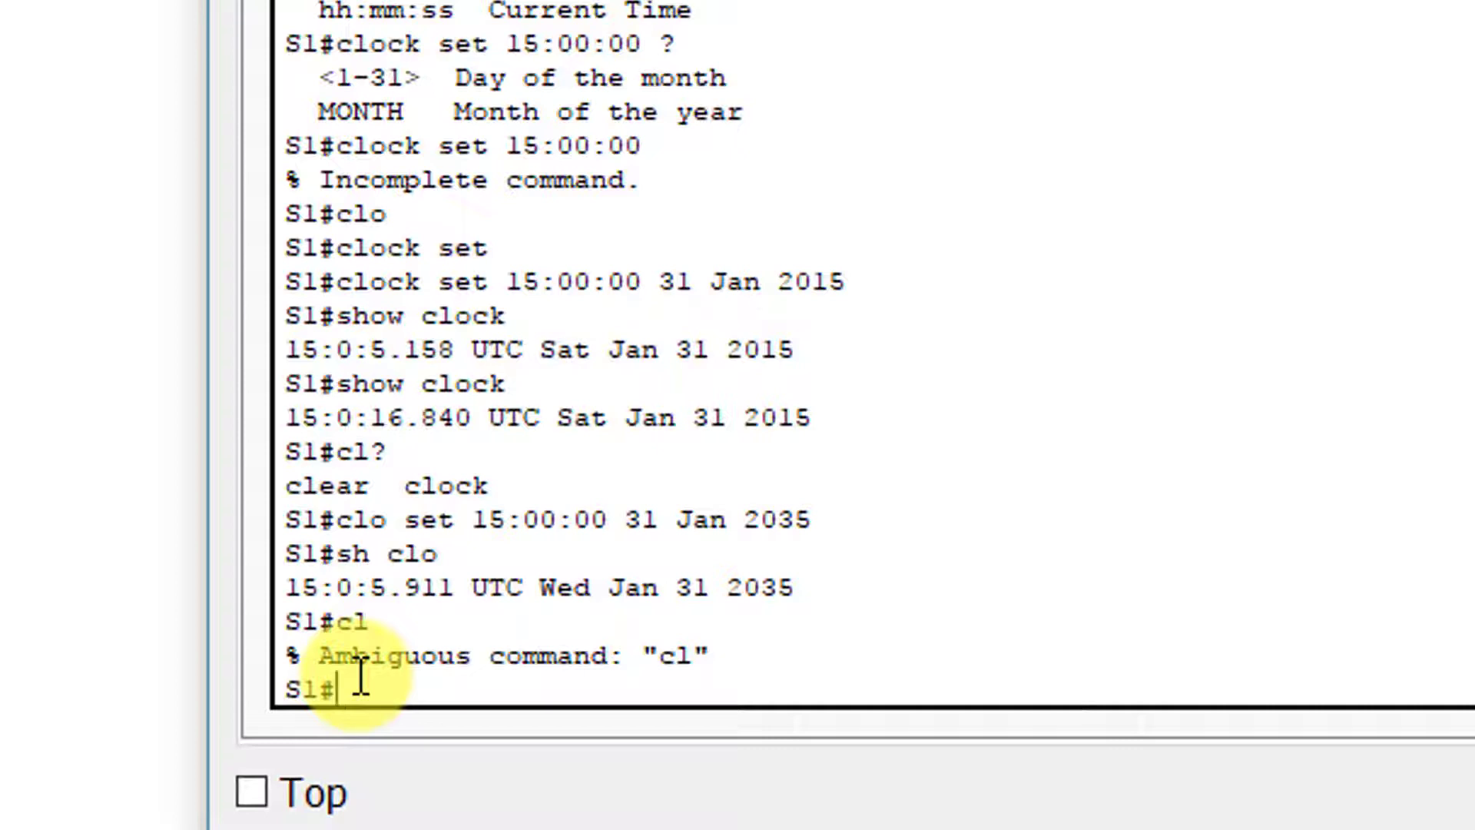
text(clock)
key(Return)
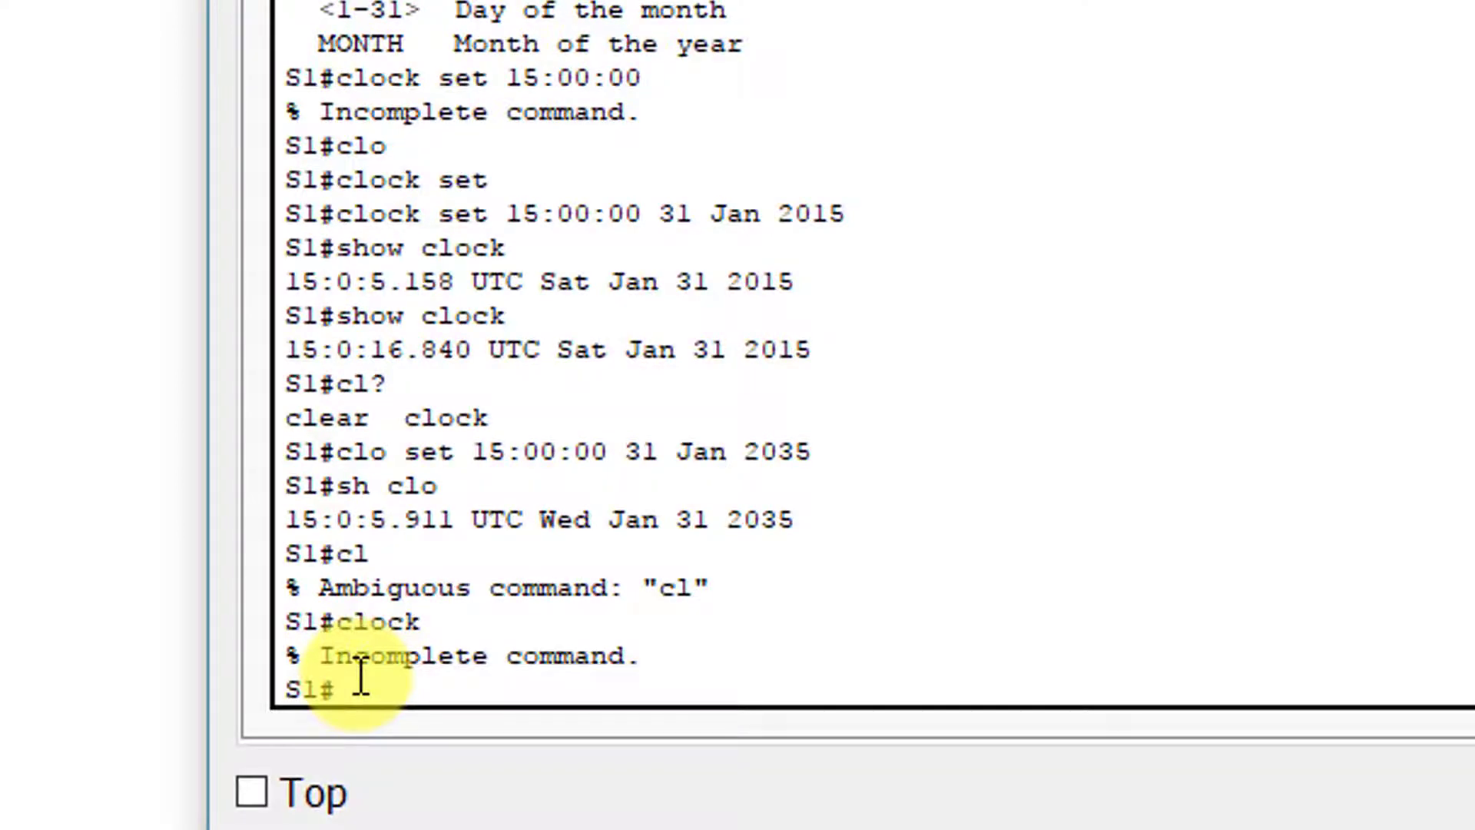
Run clock set 25:00:00 on S1 to test an out-of-range hour.
text(clock set 2)
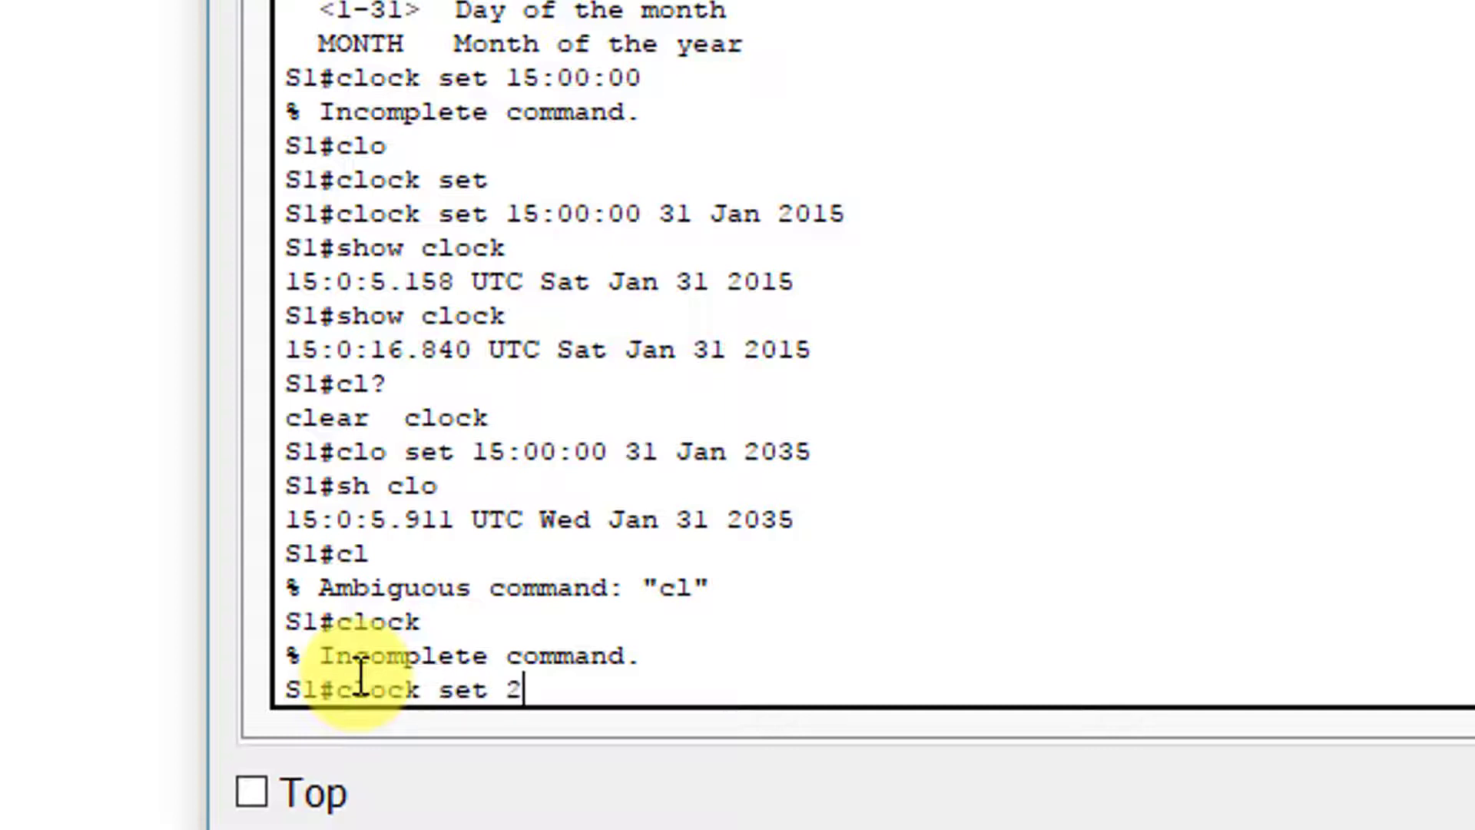
text(5:00:00)
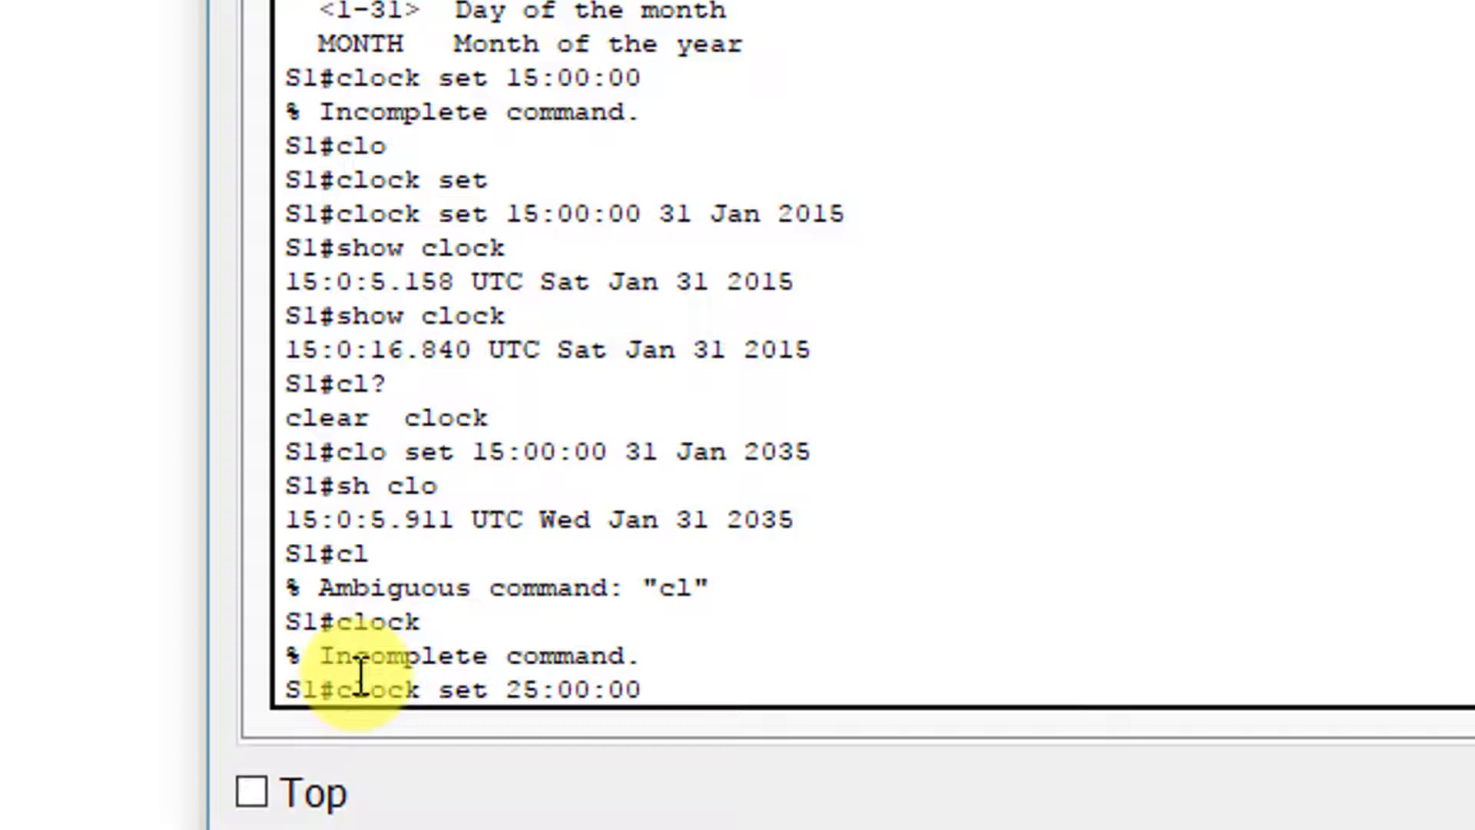
key(Return)
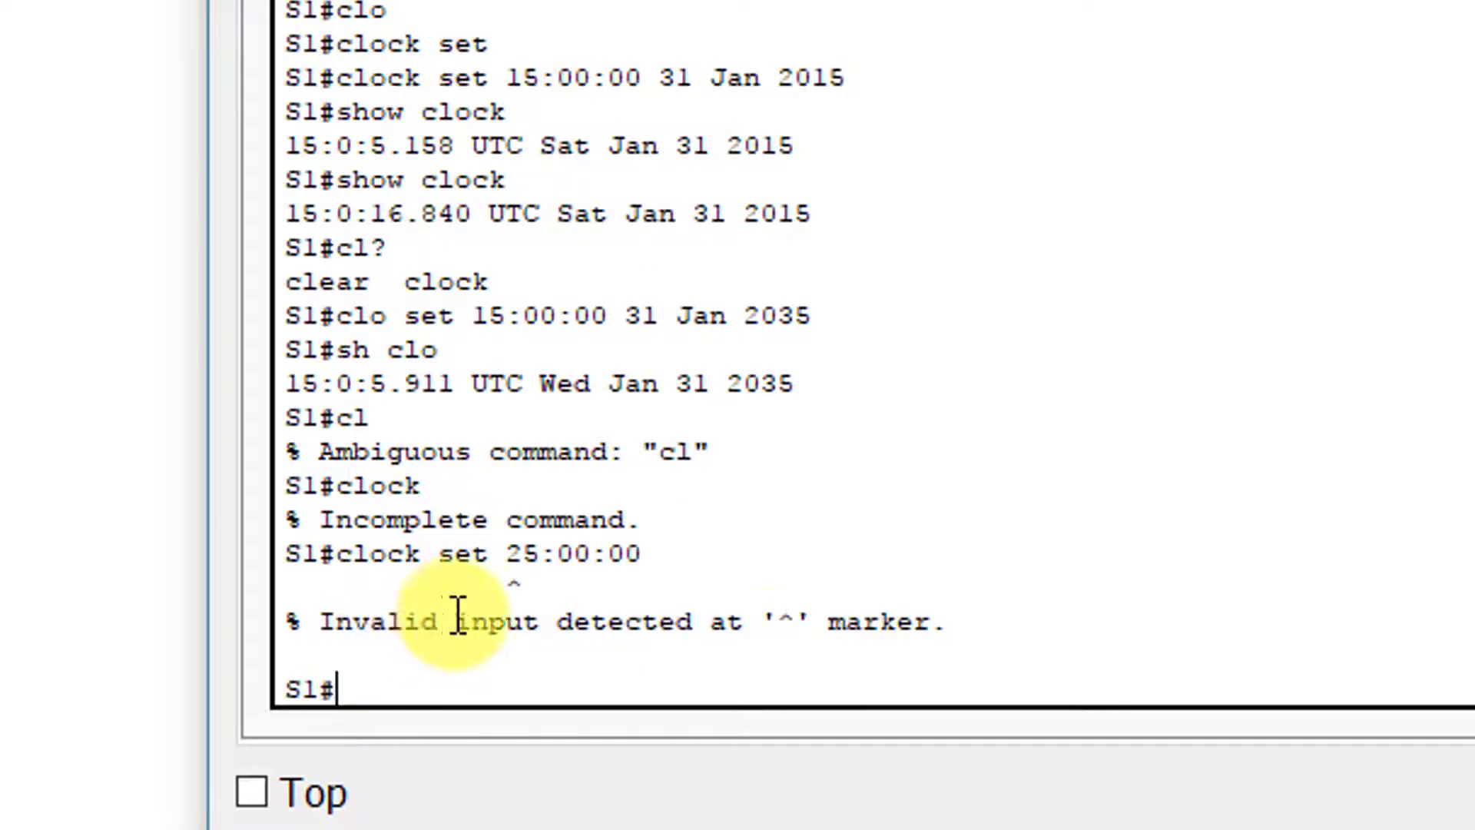
Examine the message for the 25:00:00 command and compare the caret marker's position with the hour value.
mouse_move(957, 626)
mouse_down()
mouse_move(776, 642)
mouse_move(284, 634)
mouse_up()
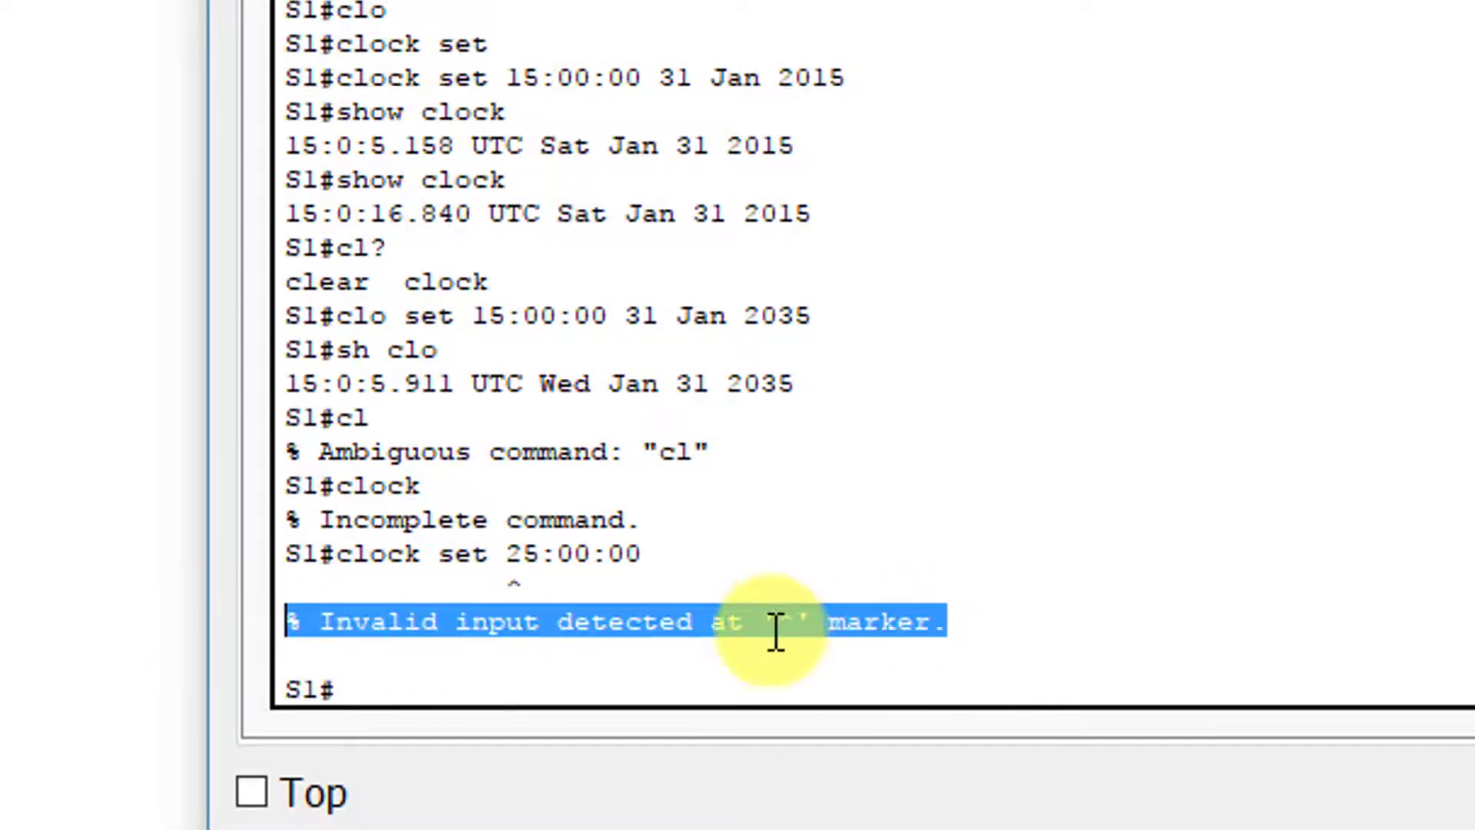
click(799, 621)
drag(777, 621, 791, 615)
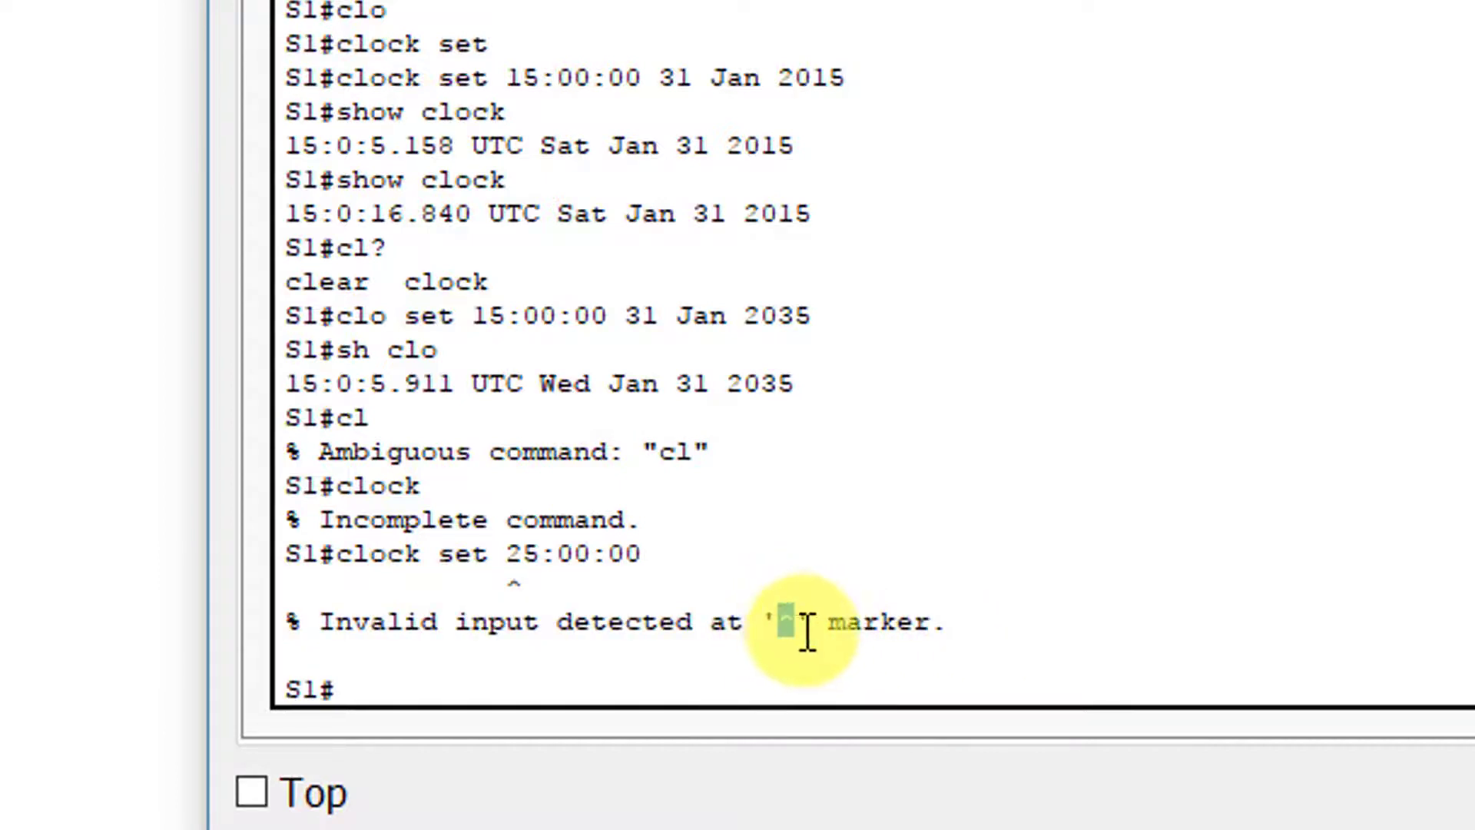
drag(508, 555, 542, 554)
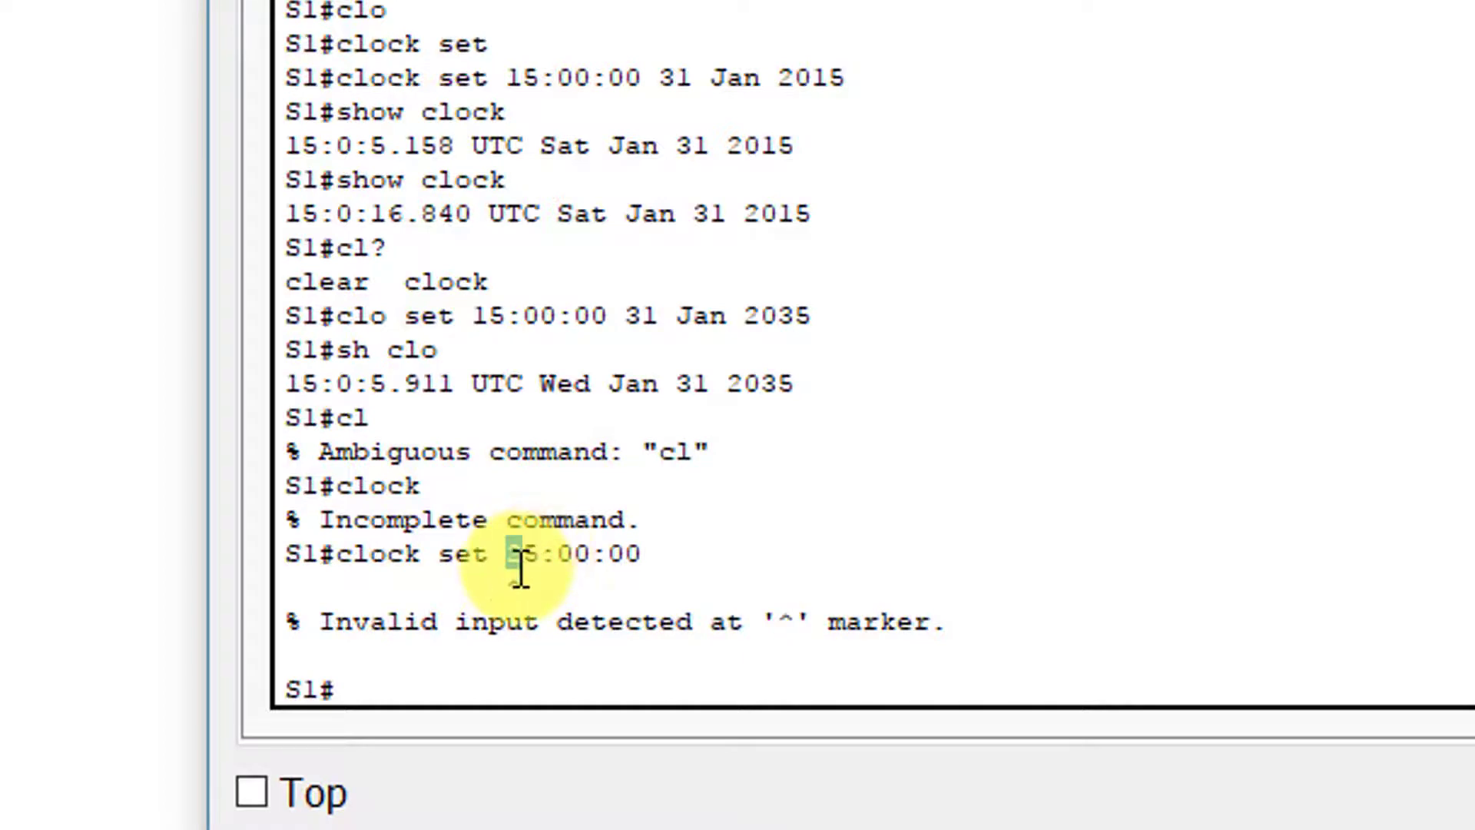
click(527, 572)
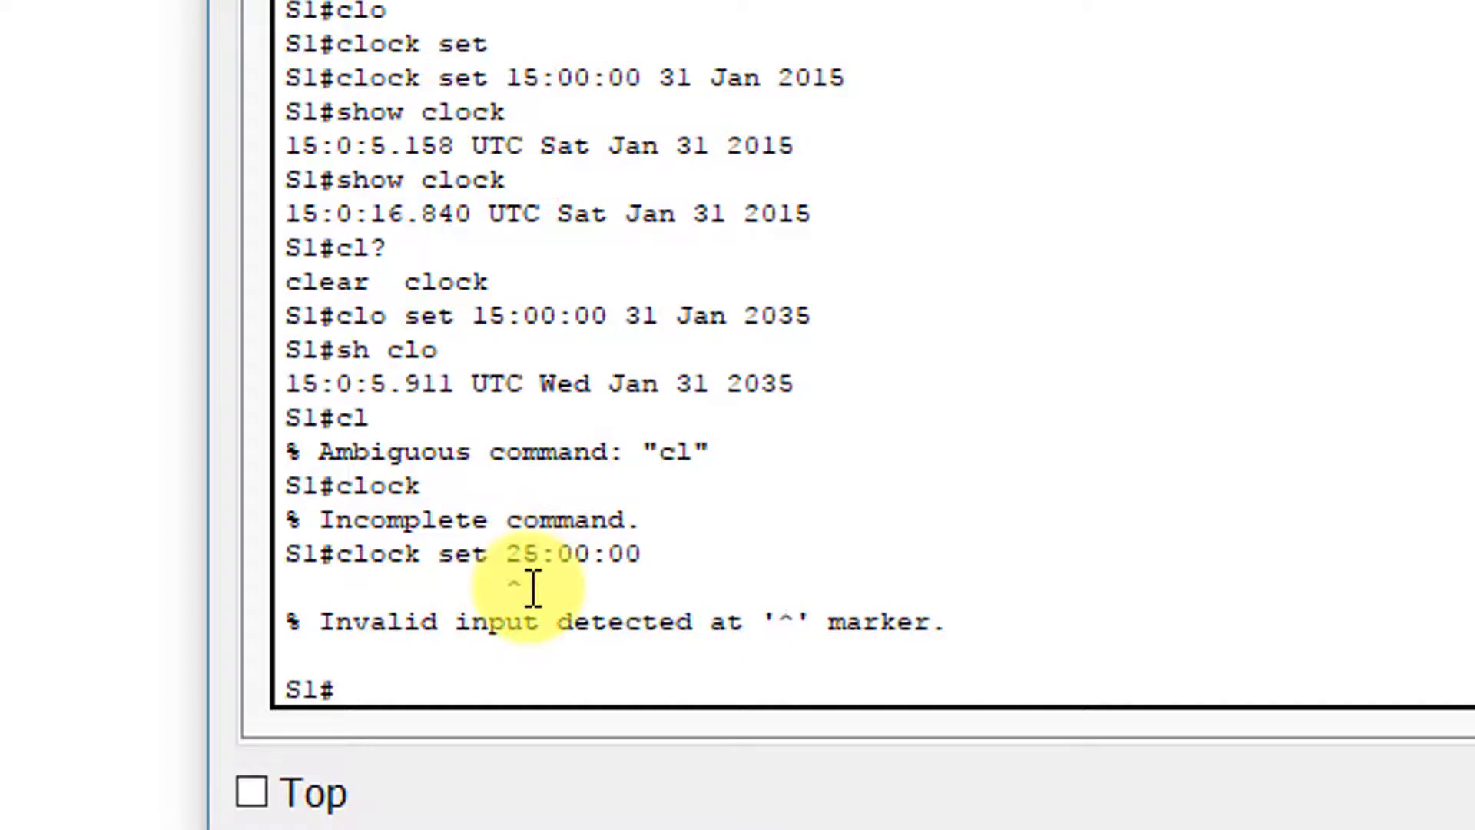
drag(508, 554, 556, 556)
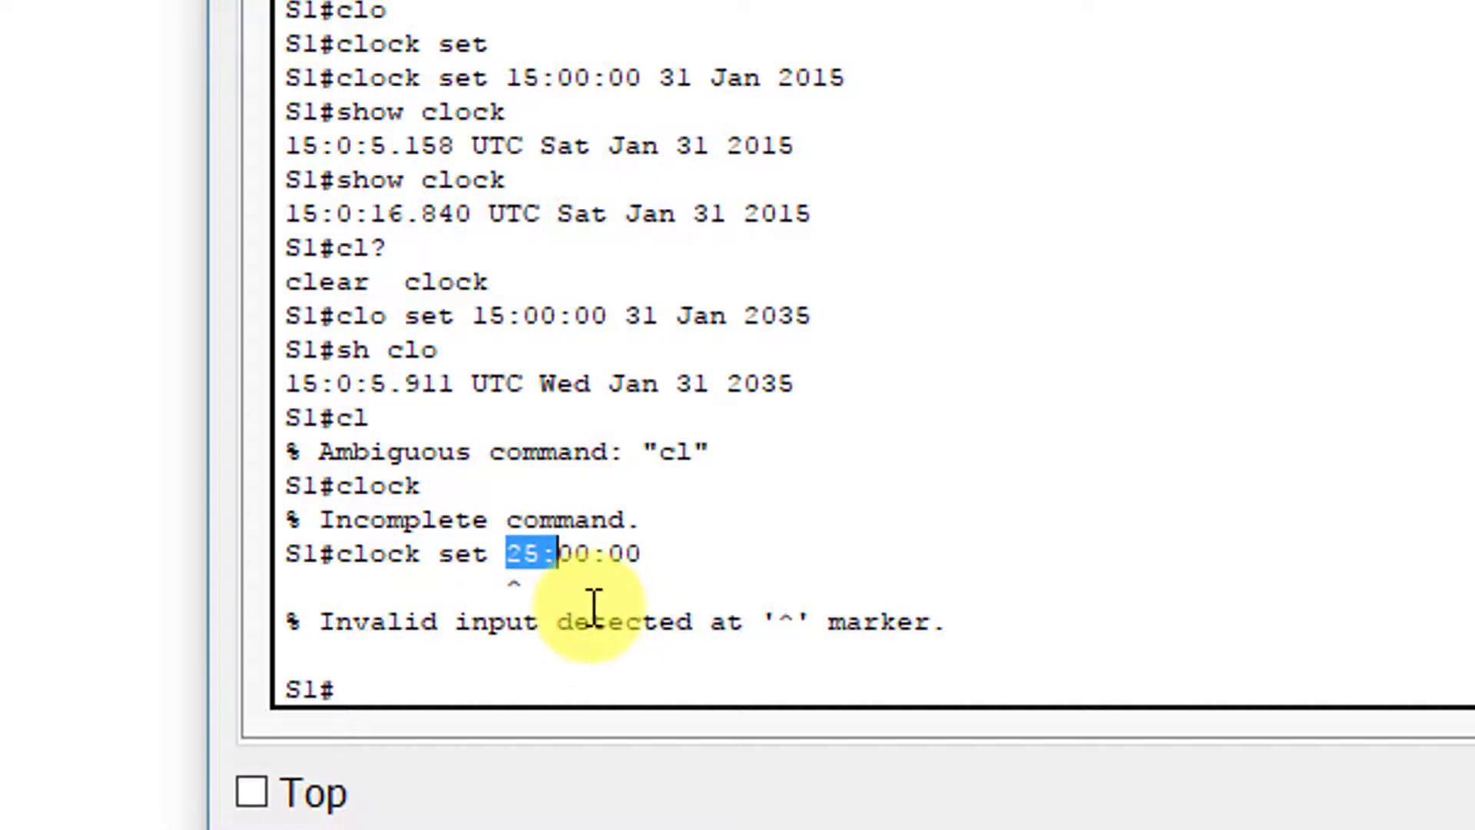
click(560, 558)
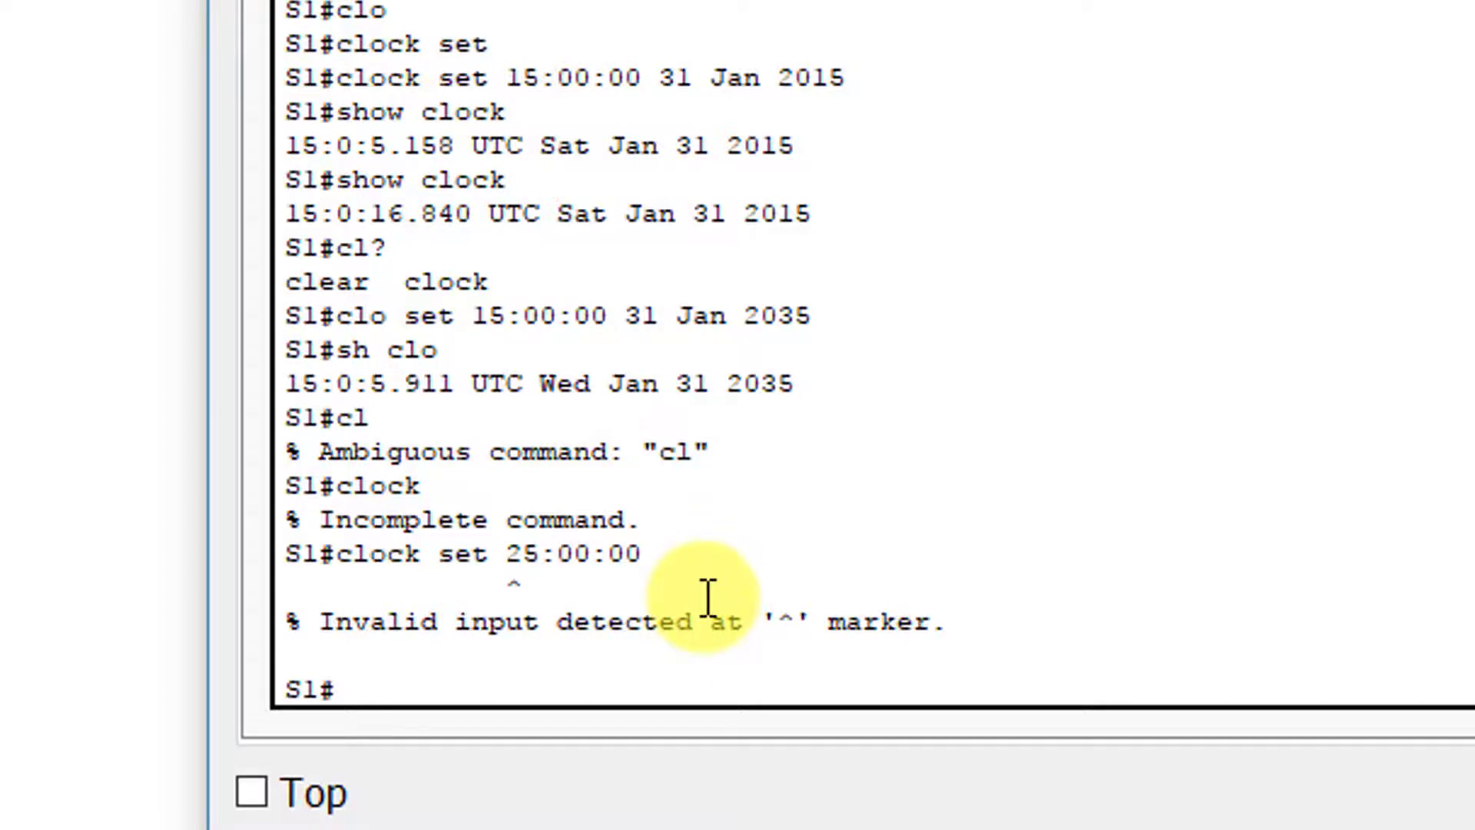
drag(507, 553, 530, 554)
click(593, 553)
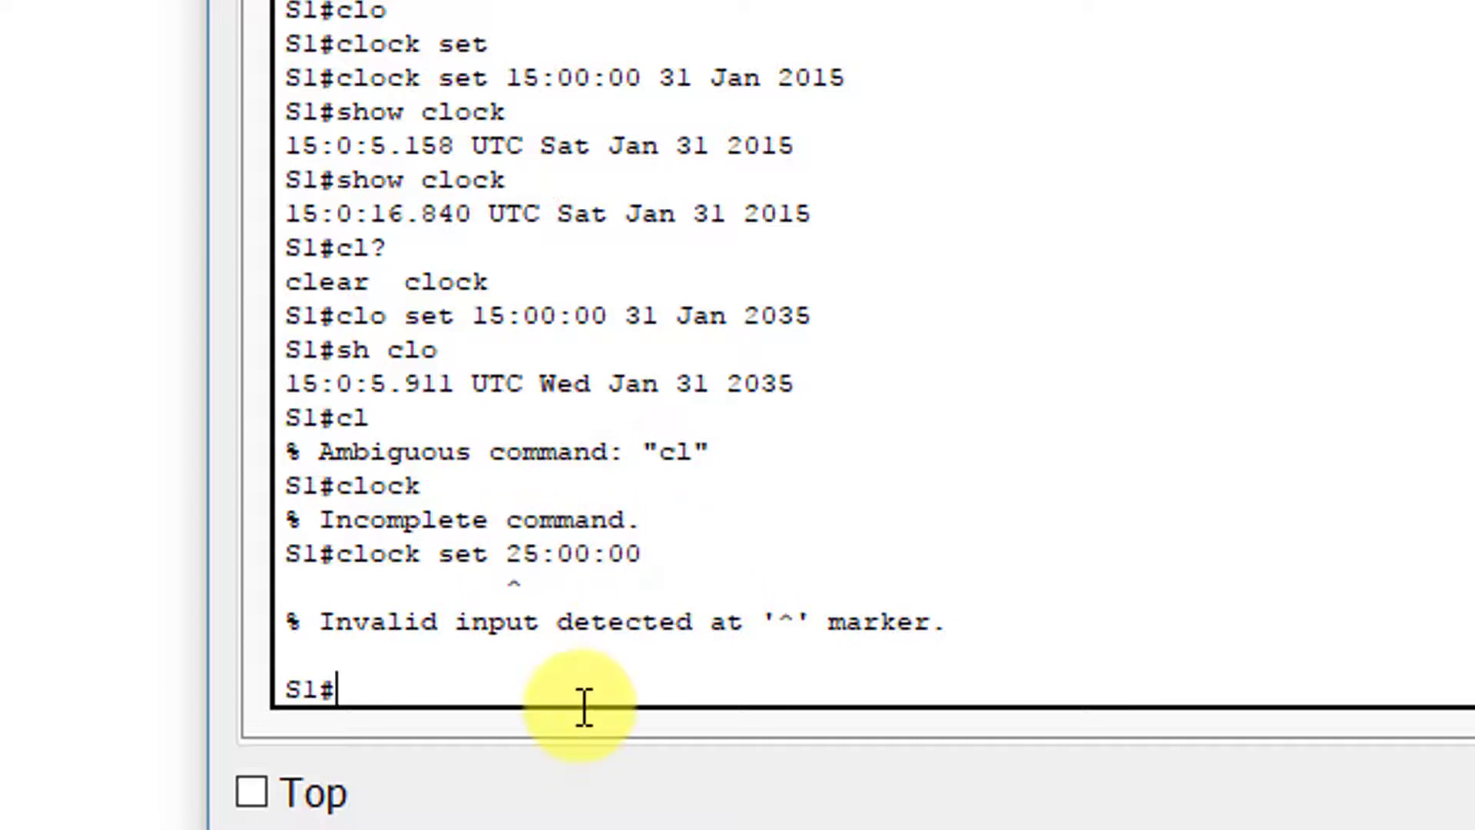
Run clock set 15:00:00 32 on S1 and examine where the caret marker points at the day value.
text(clock set 15)
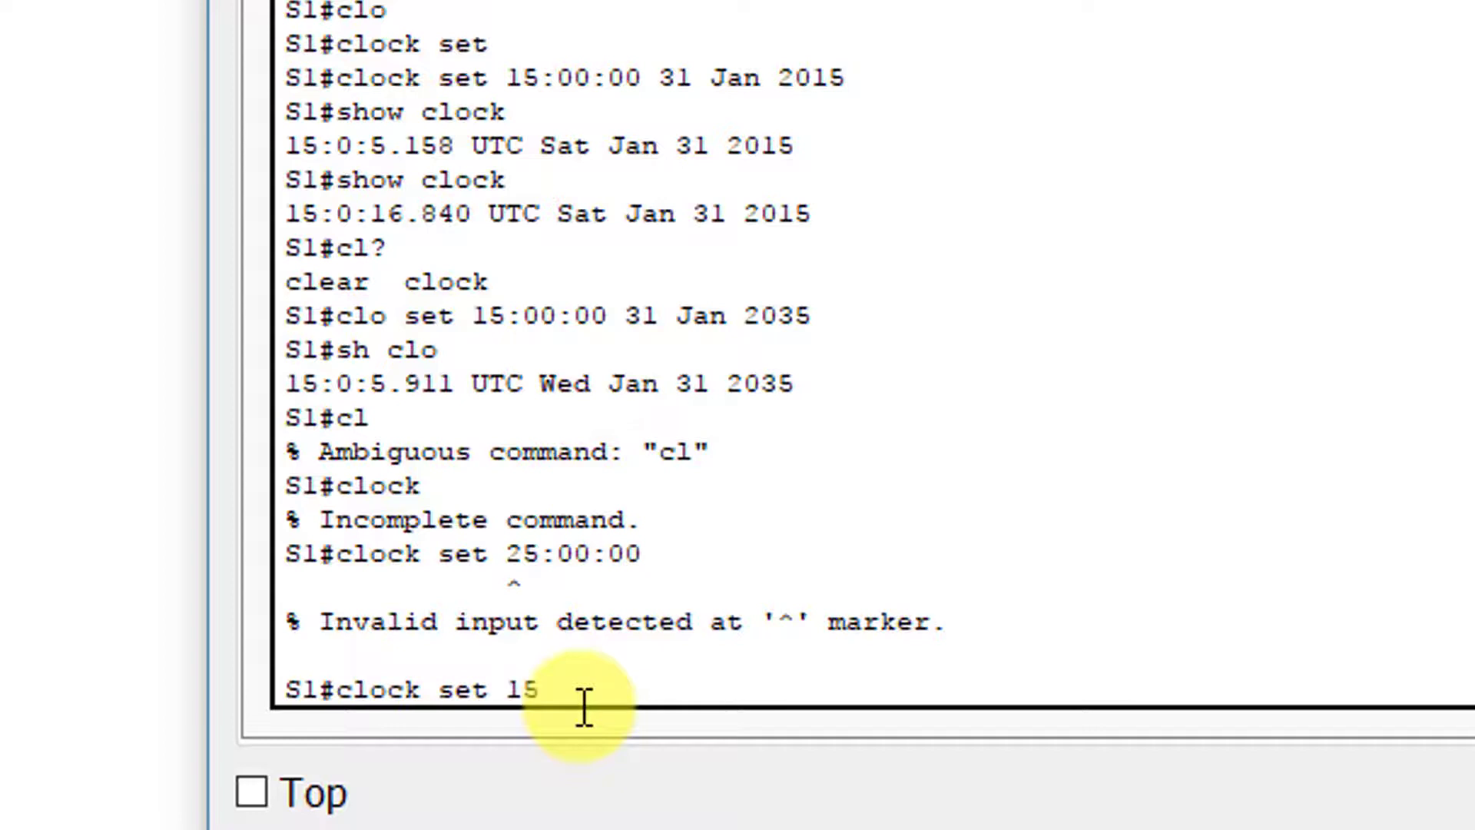
text(:00:00 32)
key(Return)
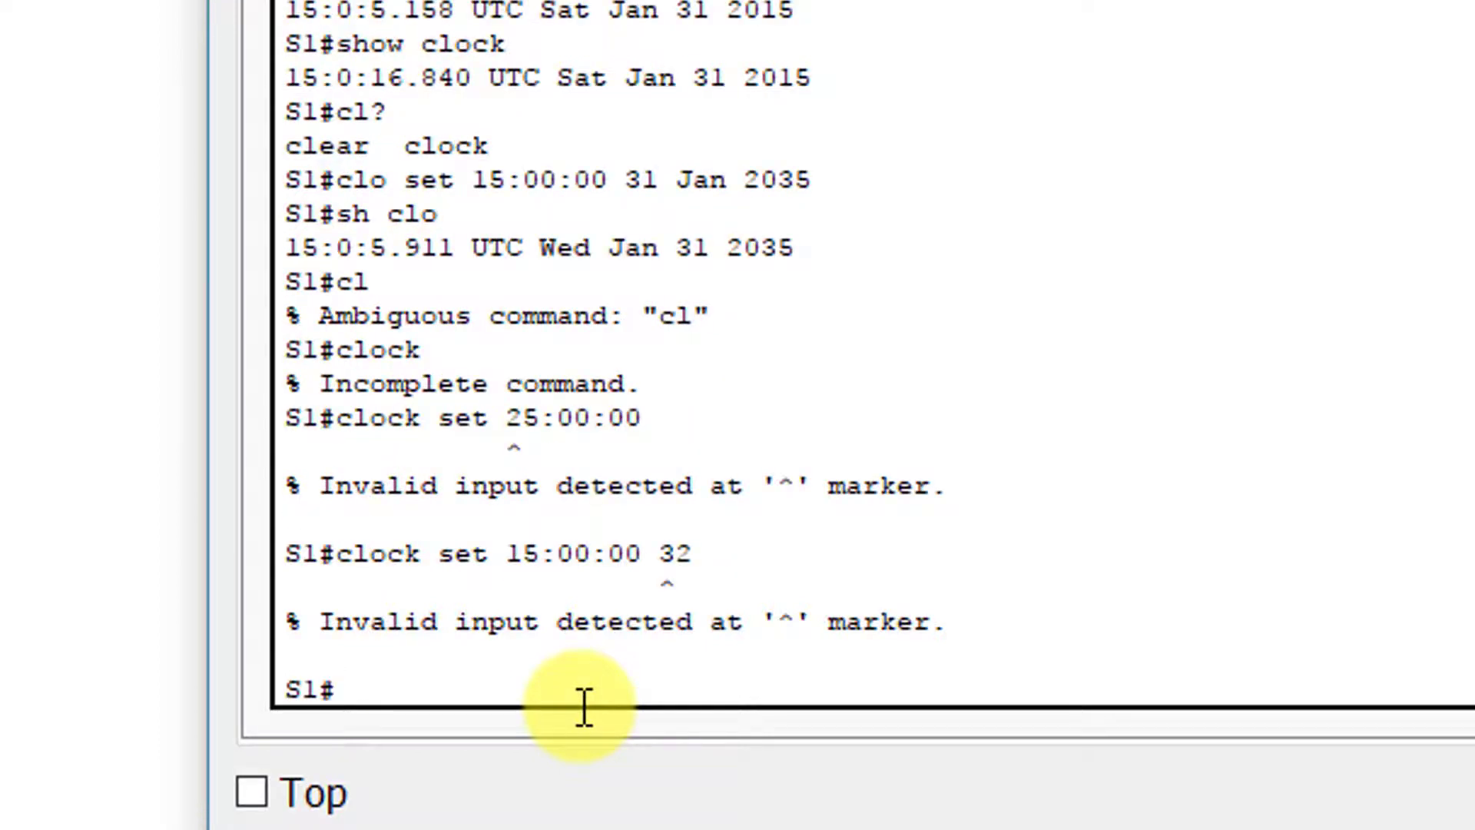
drag(765, 619, 780, 619)
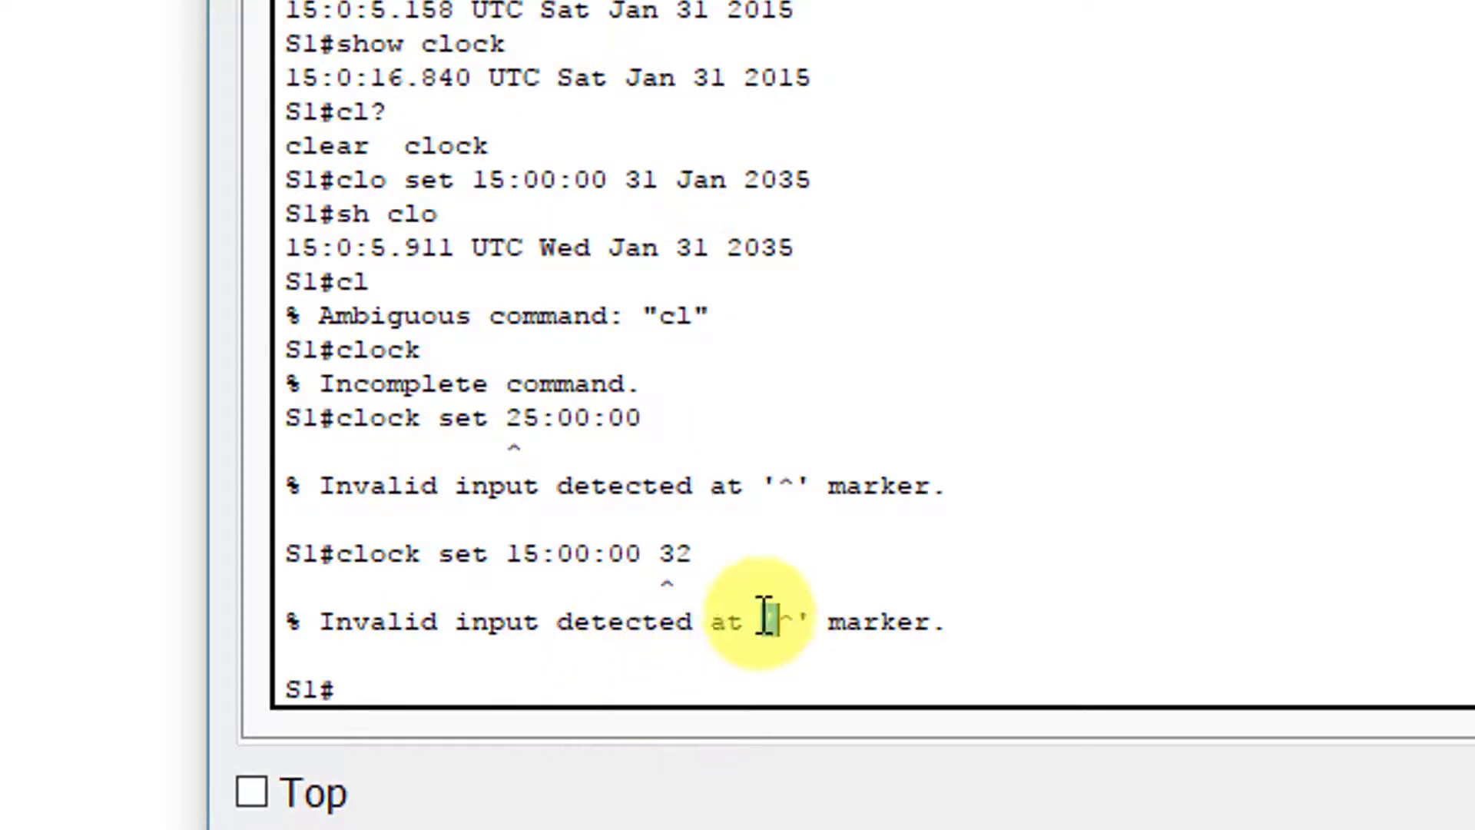
drag(665, 553, 833, 572)
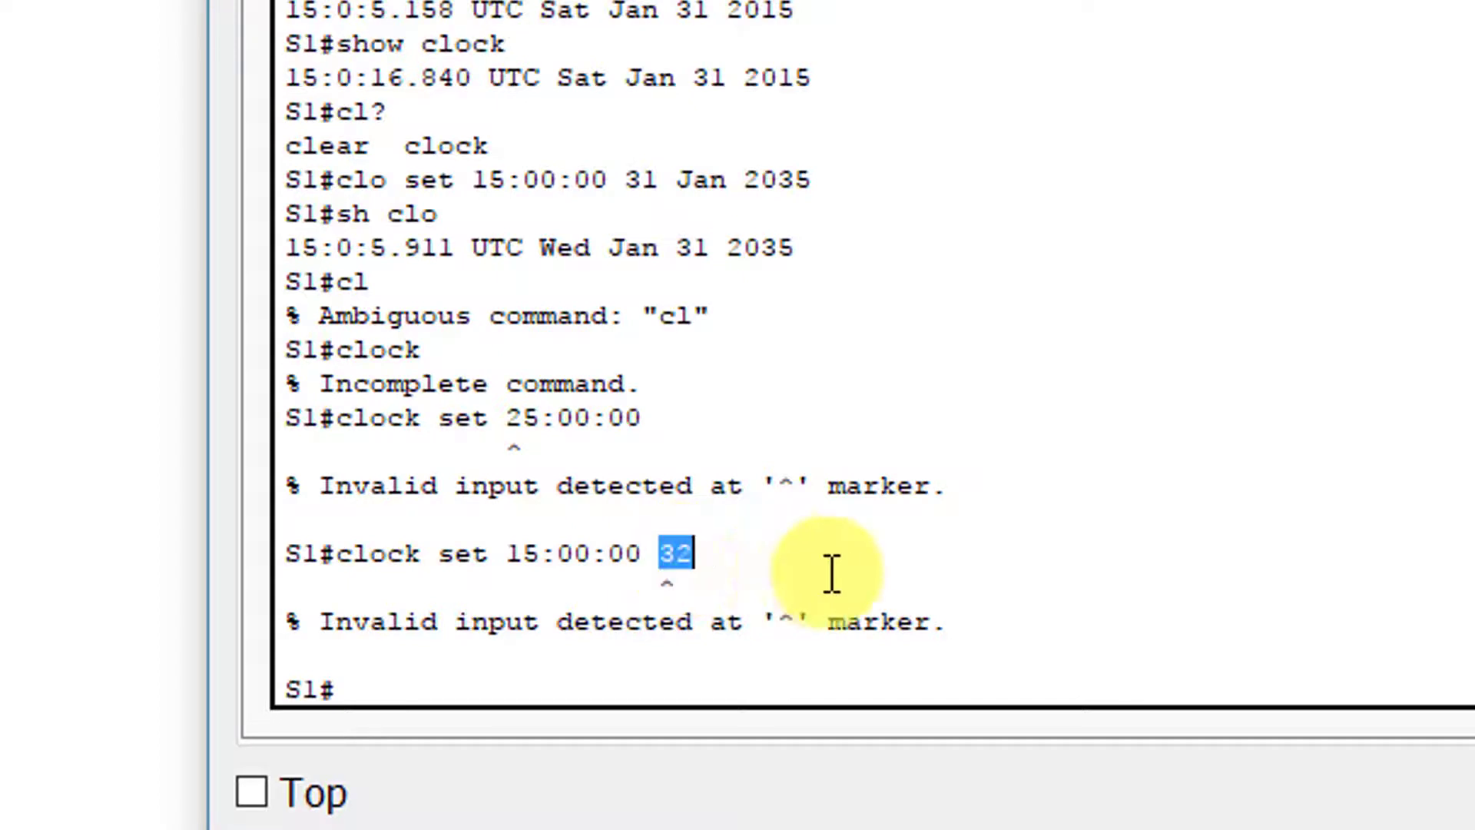
click(768, 593)
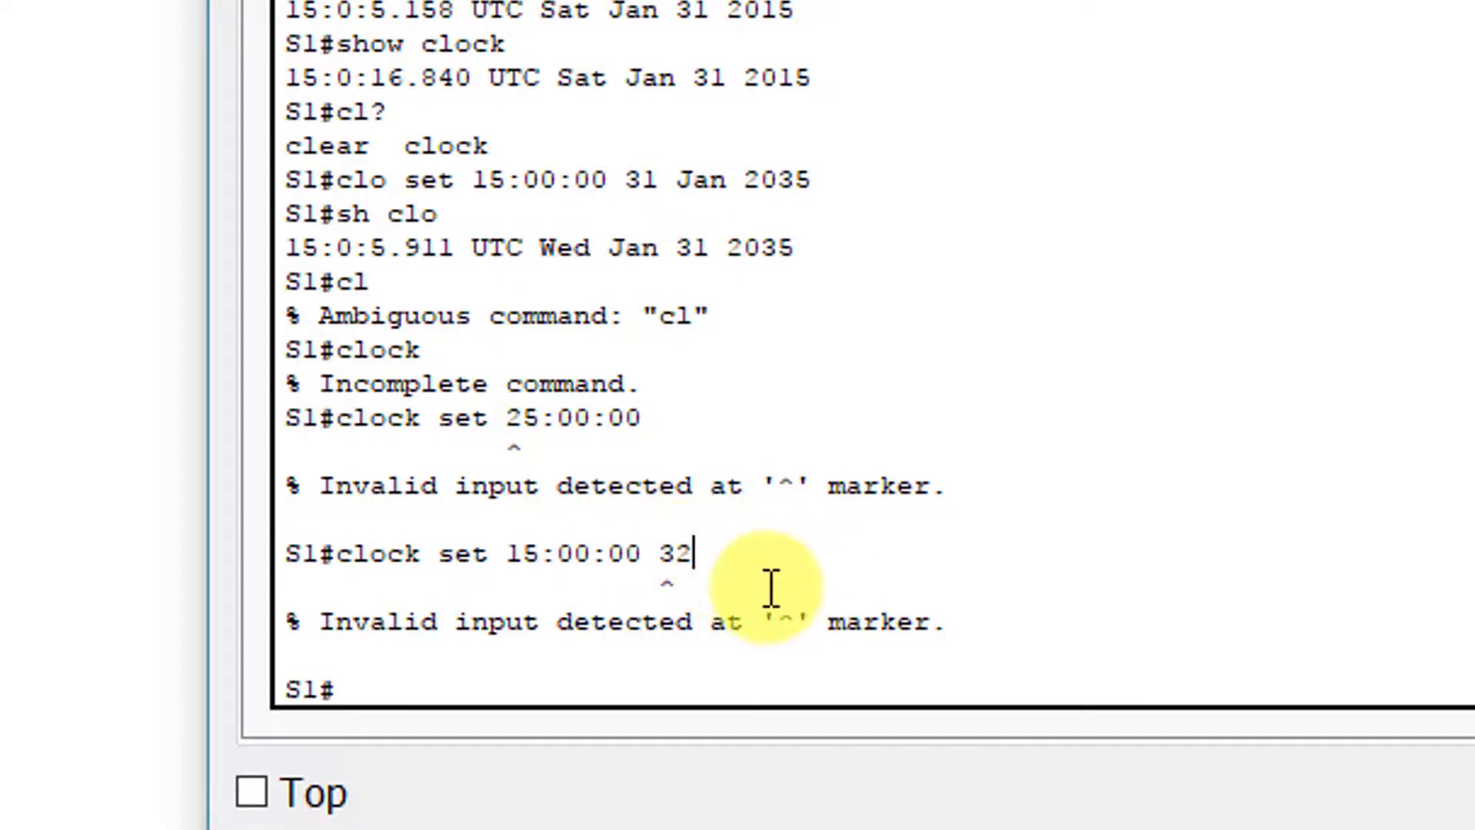